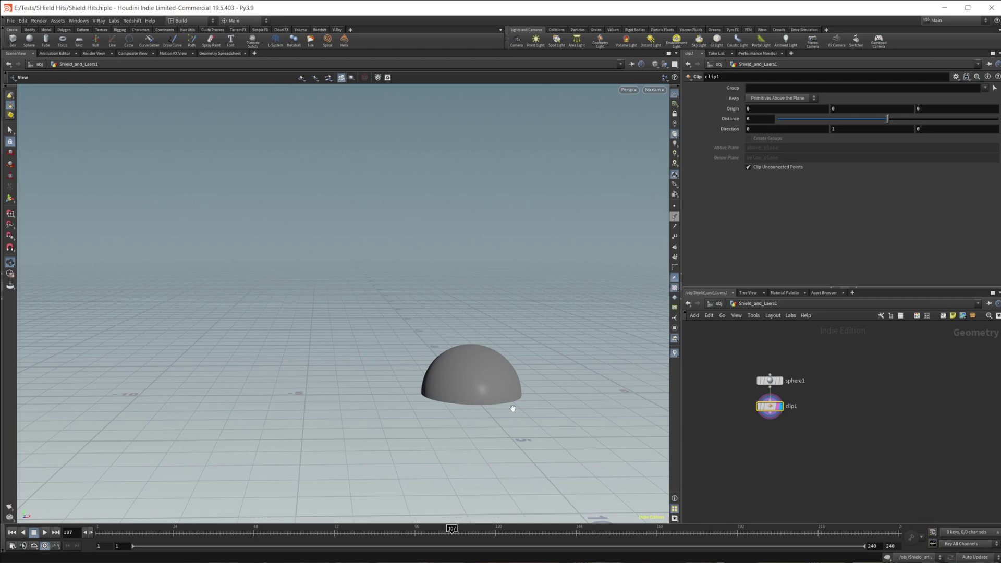
Add a second Sphere node beside the sphere1 and clip1 chain and make it the displayed node
{"action": "middle_click_drag", "start_coordinate": [960, 423], "coordinate": [867, 409]}
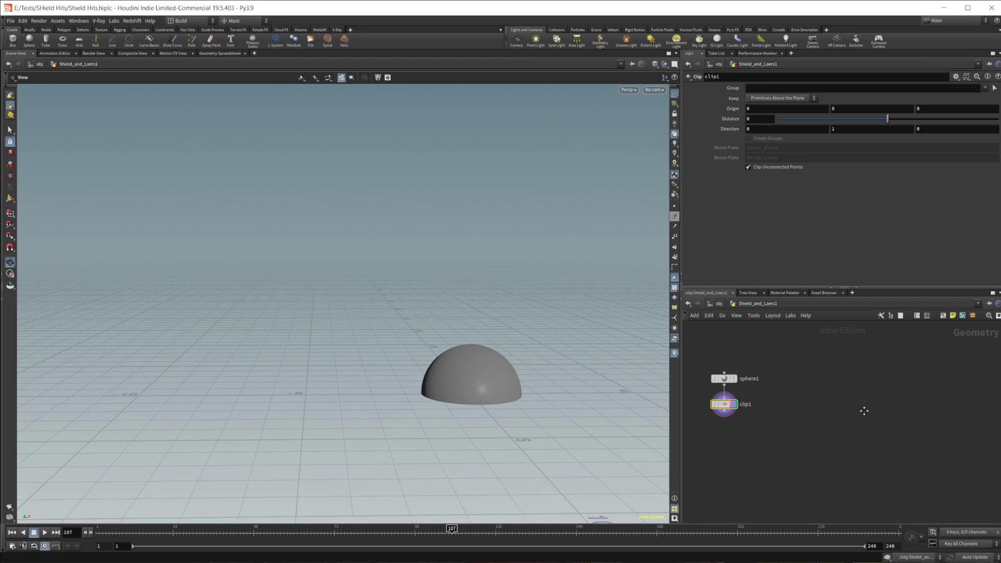
{"action": "key", "text": "Tab"}
{"action": "type", "text": "line"}
{"action": "key", "text": "Return"}
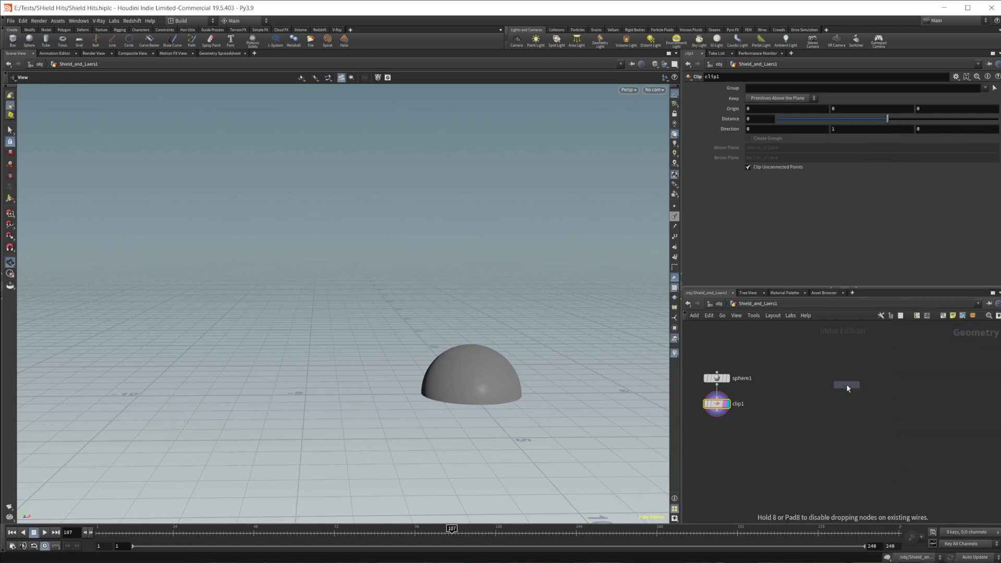
{"action": "left_click", "coordinate": [817, 376]}
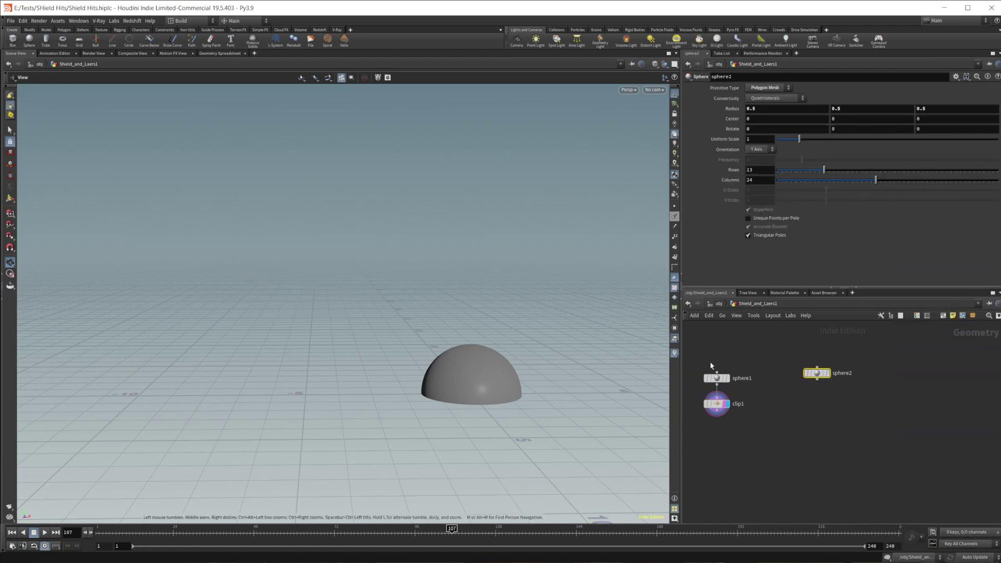
{"action": "left_click", "coordinate": [827, 373]}
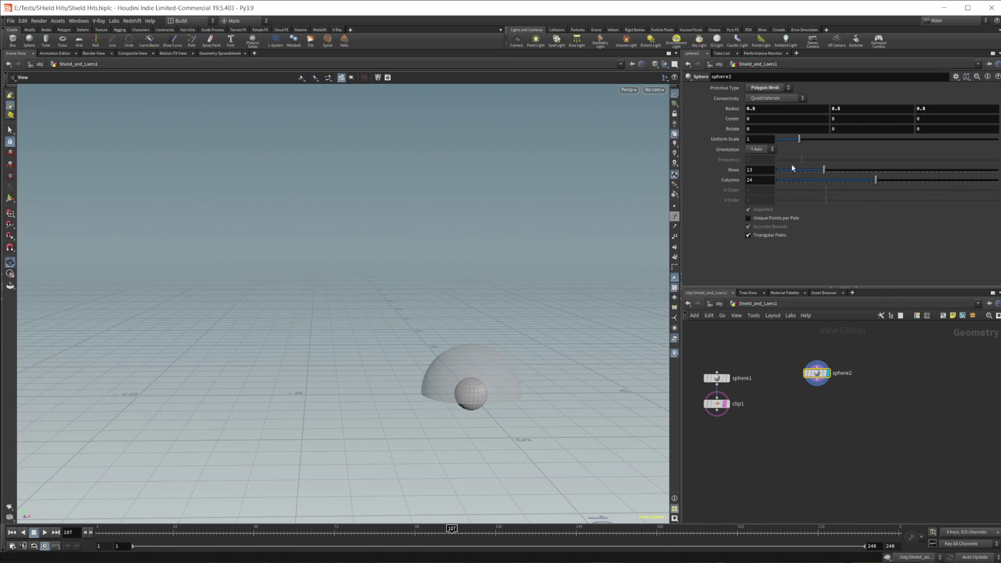
Set sphere2's primitive type to Polygon and its frequency to 10
{"action": "left_click", "coordinate": [766, 88]}
{"action": "left_click", "coordinate": [764, 102]}
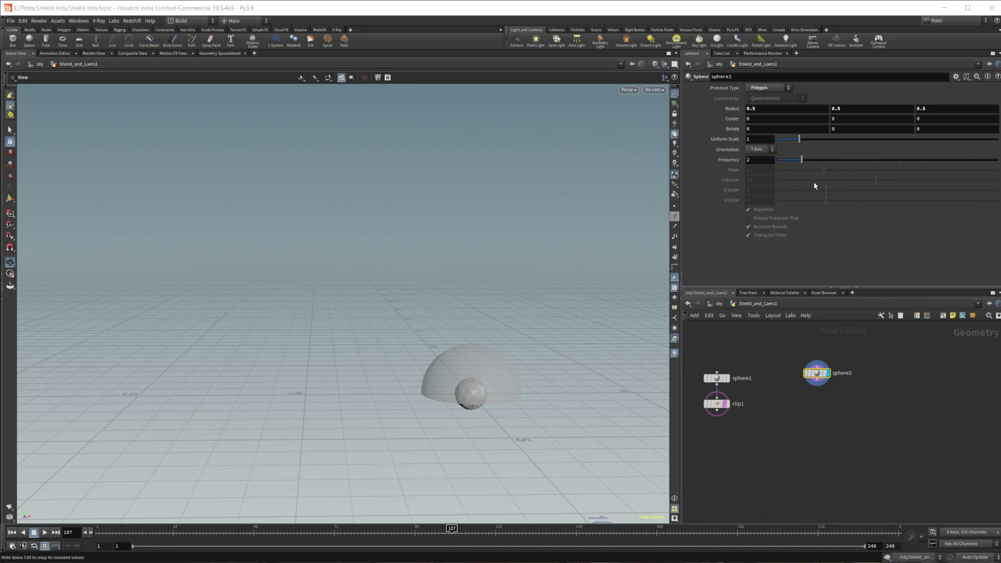
{"action": "left_click_drag", "start_coordinate": [802, 160], "coordinate": [996, 160]}
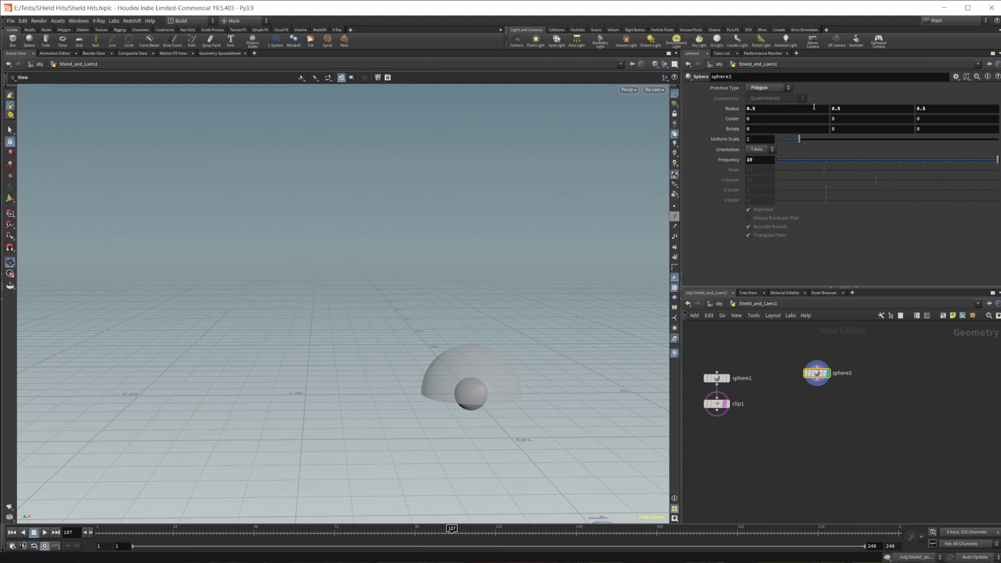
Move sphere2 away from the dome by setting its center to -15 in X and 1.8 in Y
{"action": "left_click_drag", "start_coordinate": [790, 119], "coordinate": [714, 157]}
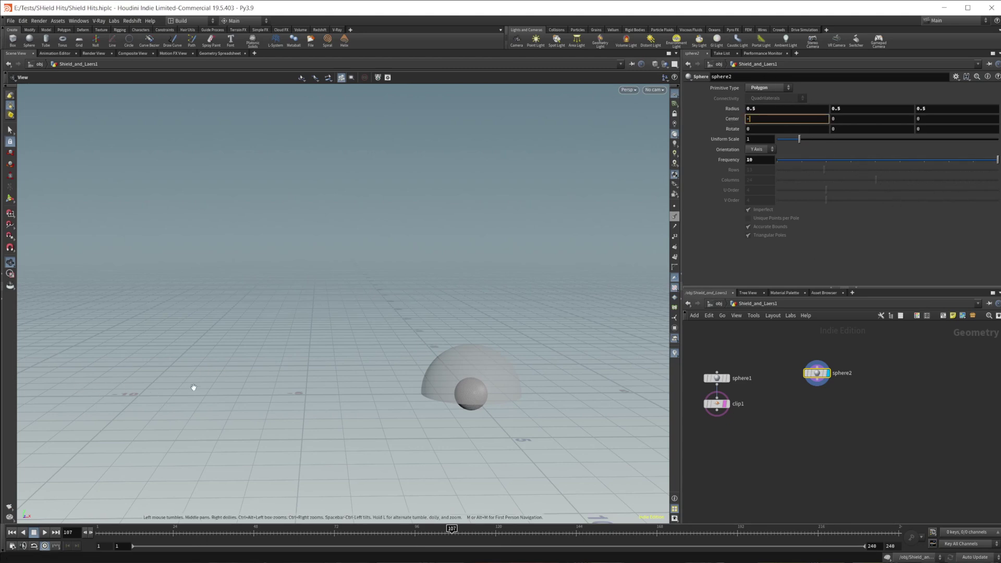
{"action": "type", "text": "-15"}
{"action": "key", "text": "Return"}
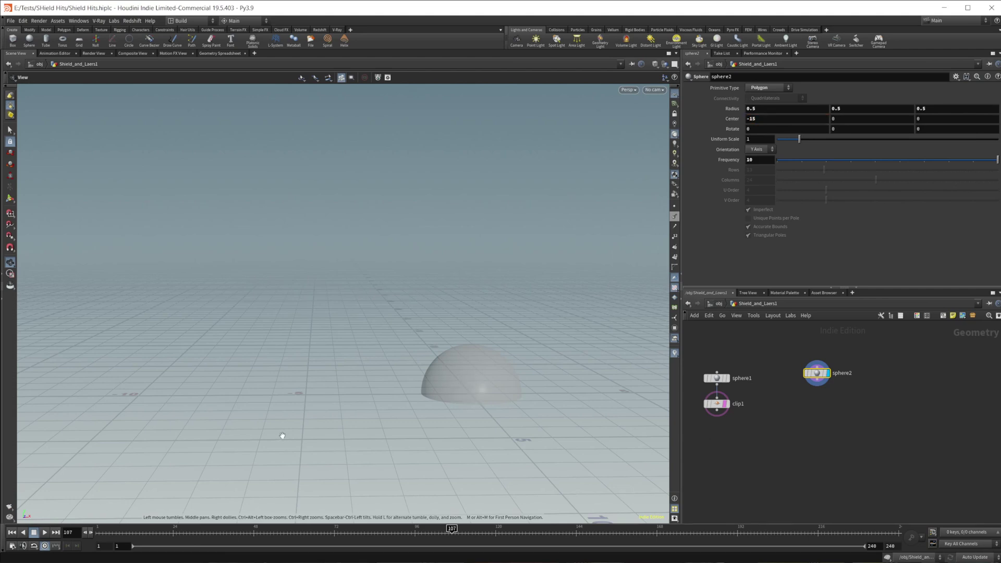
{"action": "mouse_move", "coordinate": [282, 435]}
{"action": "left_mouse_down"}
{"action": "mouse_move", "coordinate": [232, 440]}
{"action": "mouse_move", "coordinate": [283, 452]}
{"action": "left_mouse_up"}
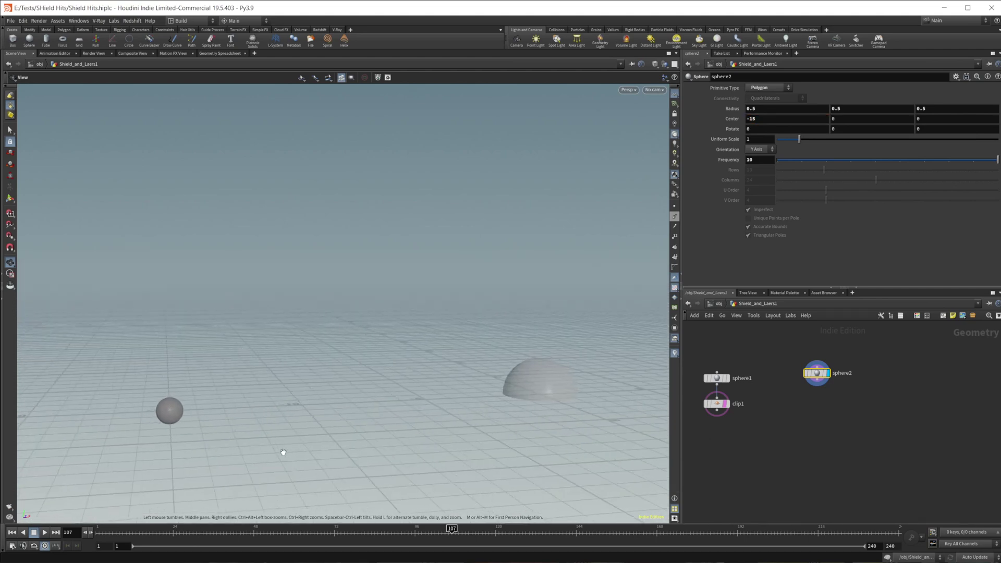
{"action": "middle_click_drag", "start_coordinate": [849, 120], "coordinate": [923, 121]}
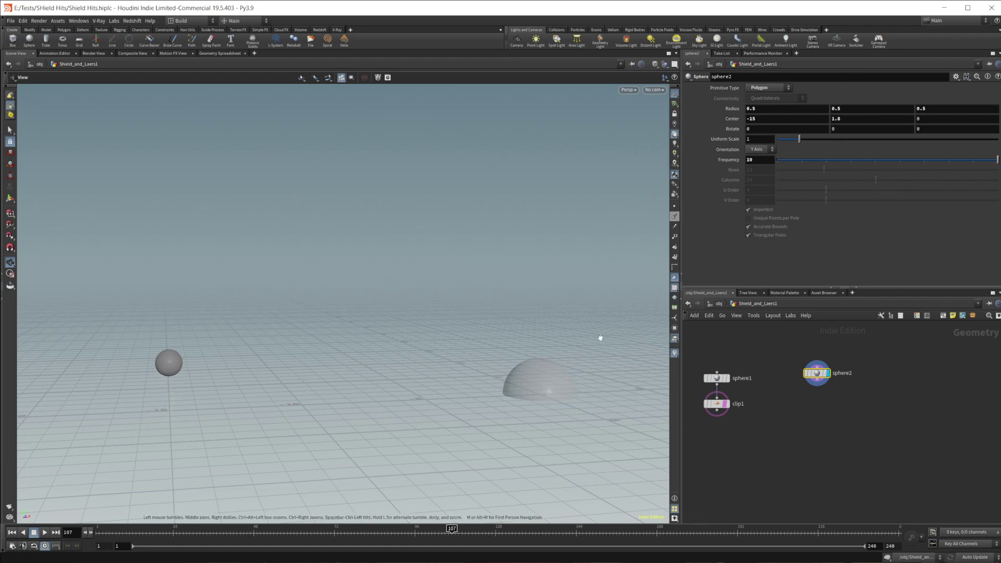
Enlarge sphere2 by setting its uniform scale to 2.22
{"action": "left_click_drag", "start_coordinate": [799, 139], "coordinate": [827, 143]}
{"action": "left_click_drag", "start_coordinate": [366, 331], "coordinate": [268, 364]}
{"action": "right_click_drag", "start_coordinate": [268, 364], "coordinate": [240, 343]}
{"action": "middle_click_drag", "start_coordinate": [240, 343], "coordinate": [295, 333]}
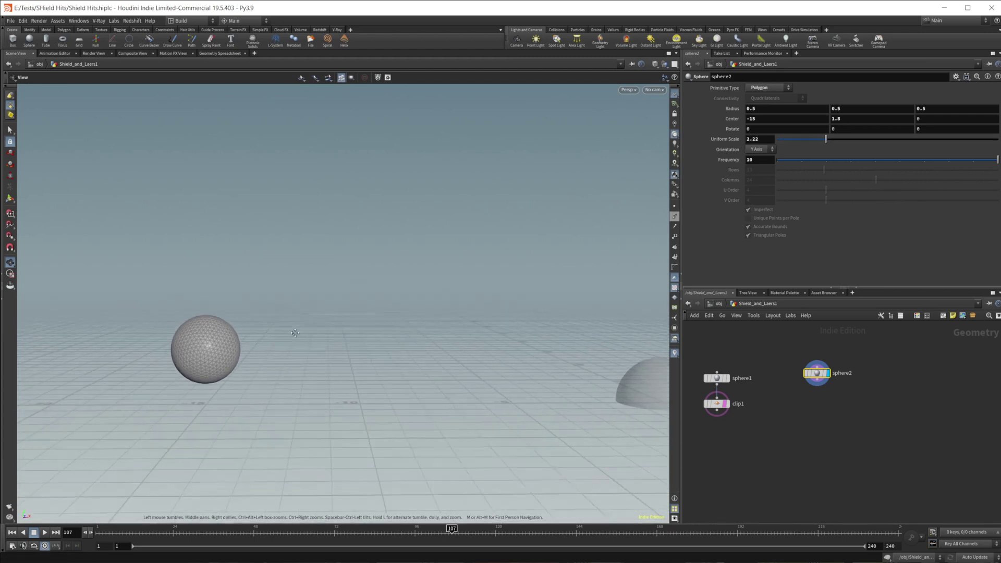
{"action": "left_click_drag", "start_coordinate": [295, 332], "coordinate": [312, 333]}
Add a Mountain node after sphere2, display it, and set its noise amplitude to 1.3
{"action": "scroll", "coordinate": [798, 389], "scroll_direction": "up", "scroll_amount": 2}
{"action": "key", "text": "Tab"}
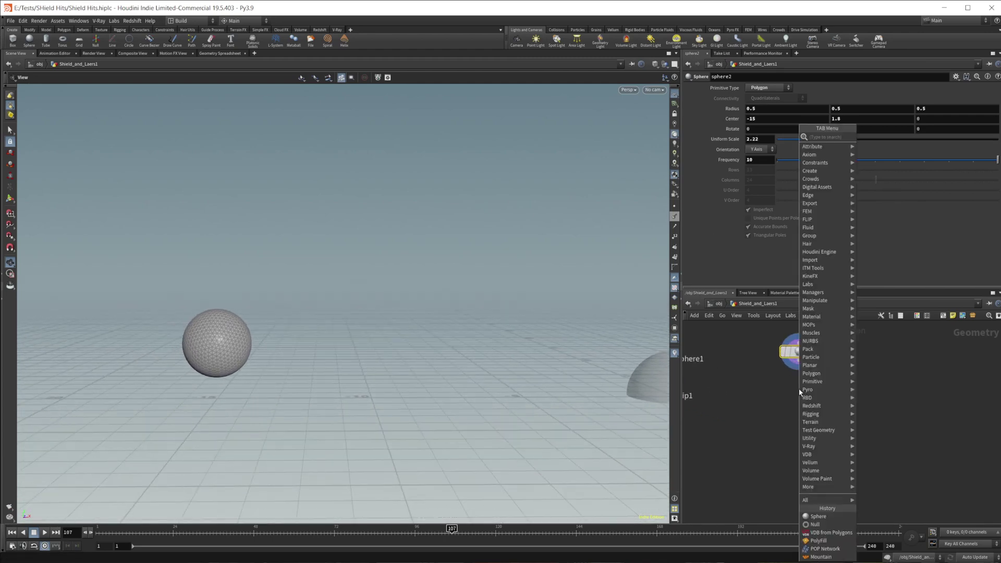
{"action": "type", "text": "moun"}
{"action": "key", "text": "Return"}
{"action": "left_click", "coordinate": [799, 390]}
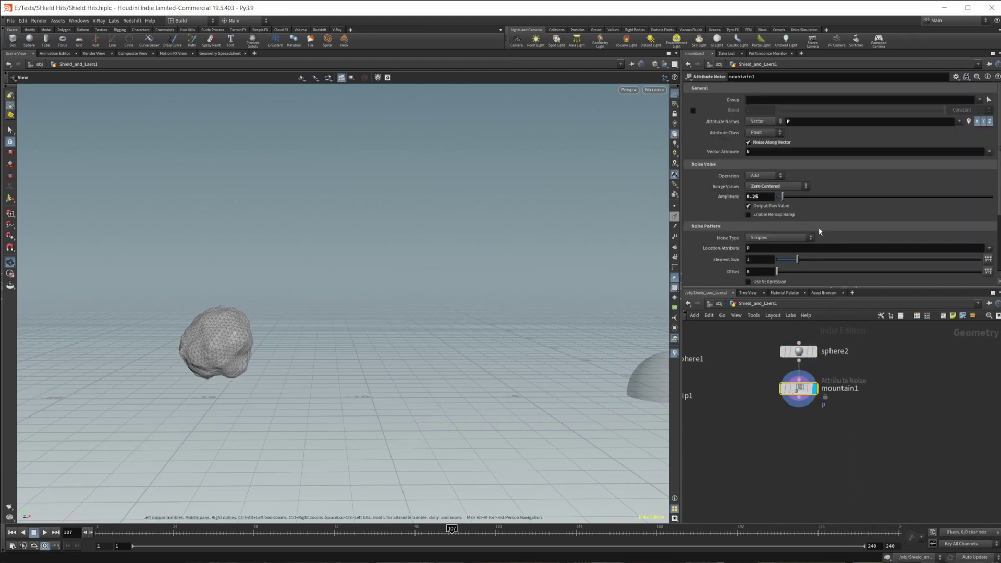
{"action": "left_click_drag", "start_coordinate": [781, 196], "coordinate": [804, 196]}
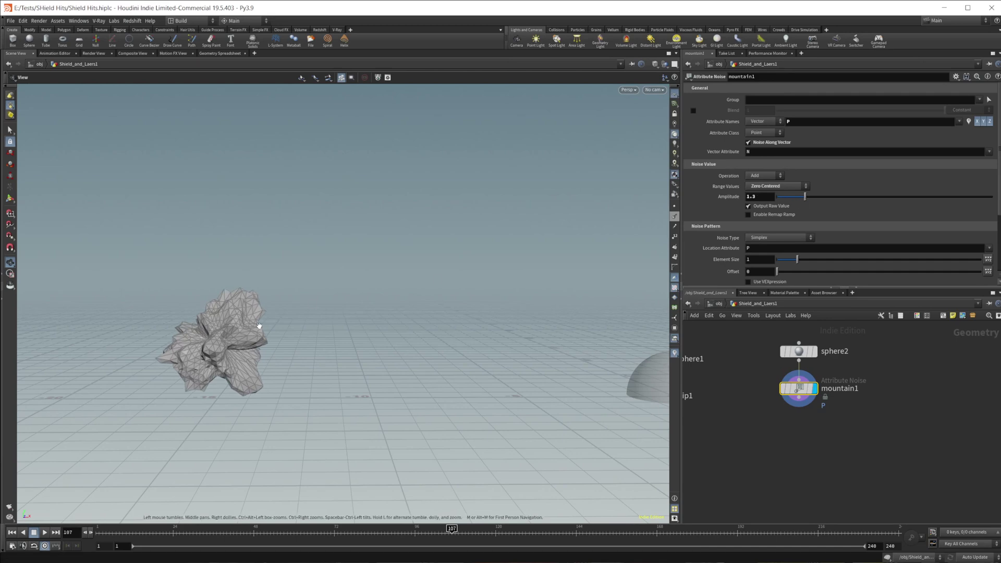
{"action": "left_click_drag", "start_coordinate": [259, 327], "coordinate": [208, 357]}
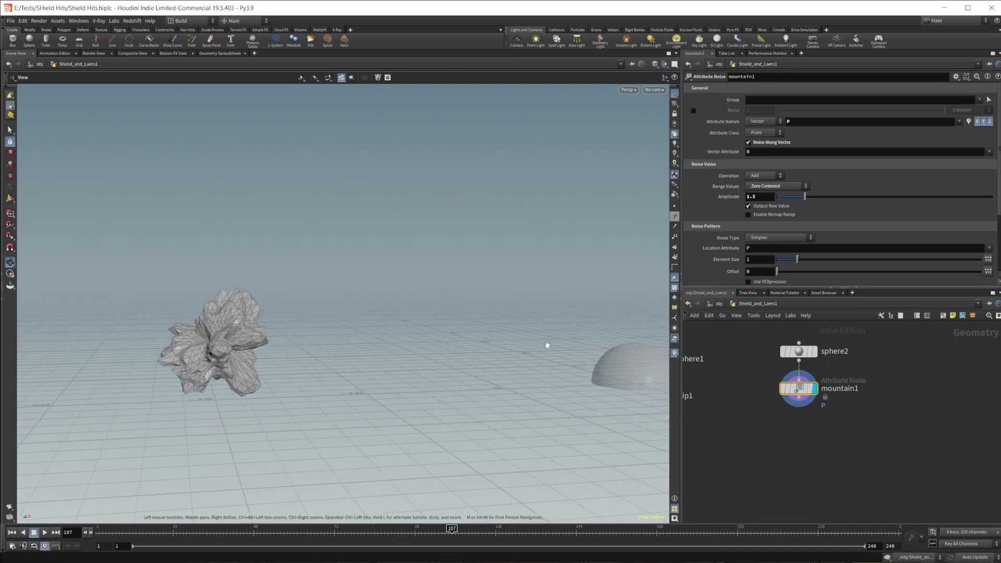
Raise sphere2's center to 2.6 in Y and set the mountain1 noise offset to 2.09
{"action": "left_click", "coordinate": [800, 350]}
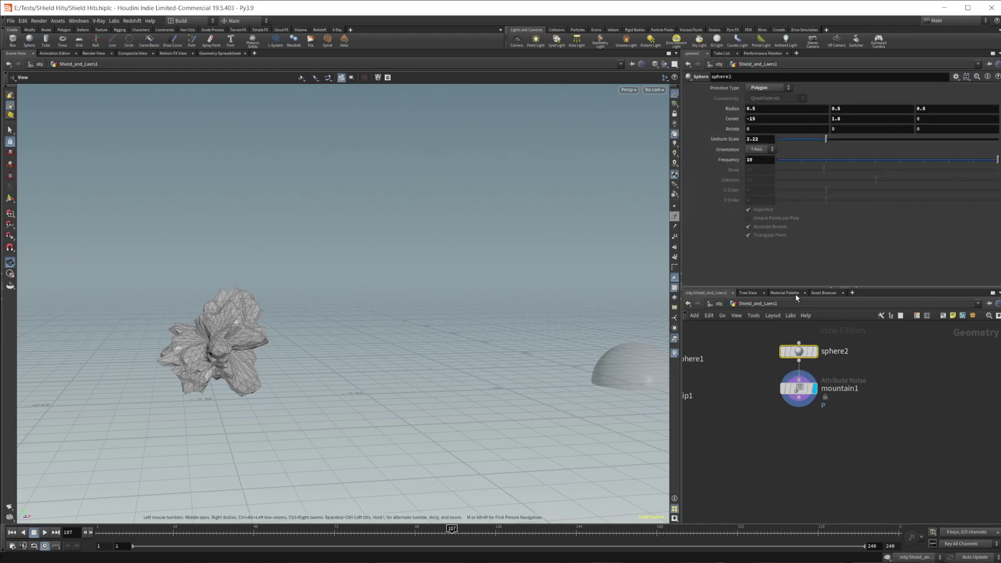
{"action": "mouse_move", "coordinate": [847, 120]}
{"action": "middle_mouse_down"}
{"action": "mouse_move", "coordinate": [882, 121]}
{"action": "mouse_move", "coordinate": [848, 125]}
{"action": "middle_mouse_up"}
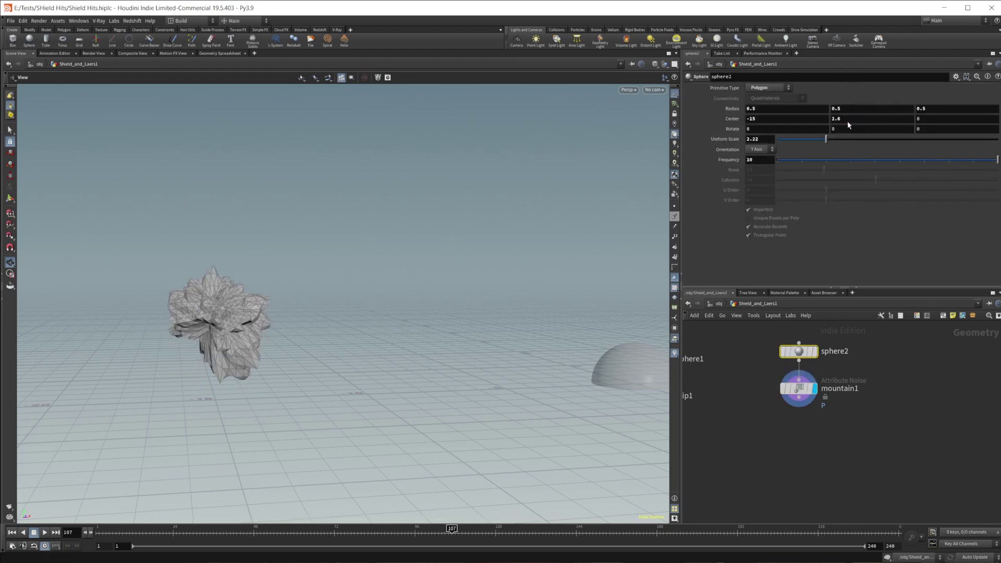
{"action": "left_click", "coordinate": [800, 387]}
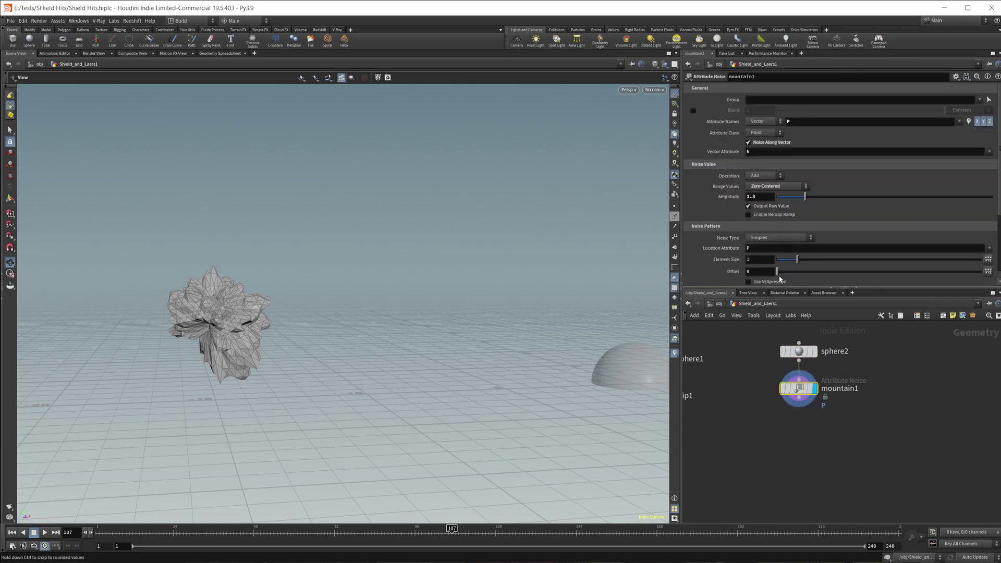
{"action": "left_click_drag", "start_coordinate": [781, 271], "coordinate": [785, 272]}
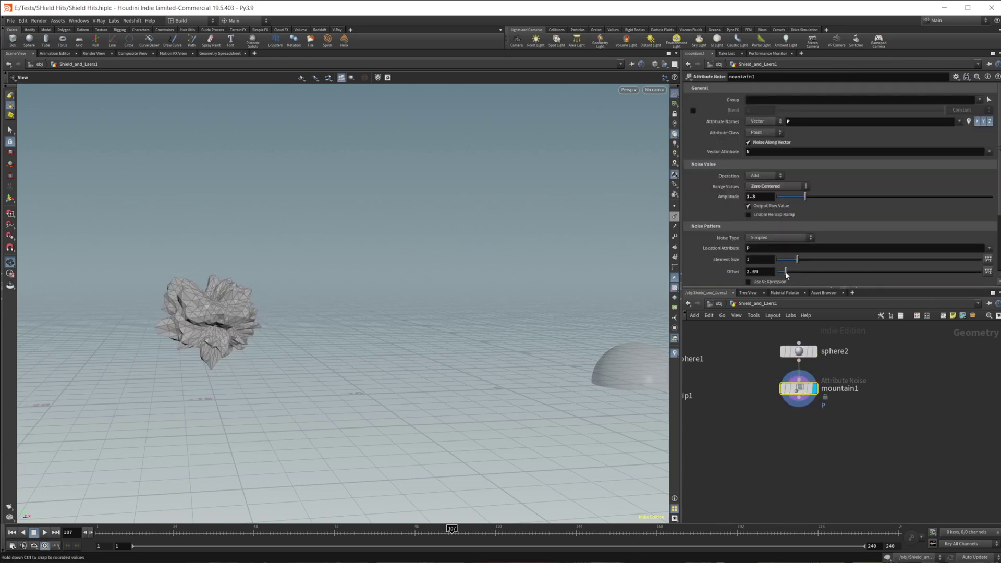
{"action": "left_click_drag", "start_coordinate": [442, 346], "coordinate": [318, 355]}
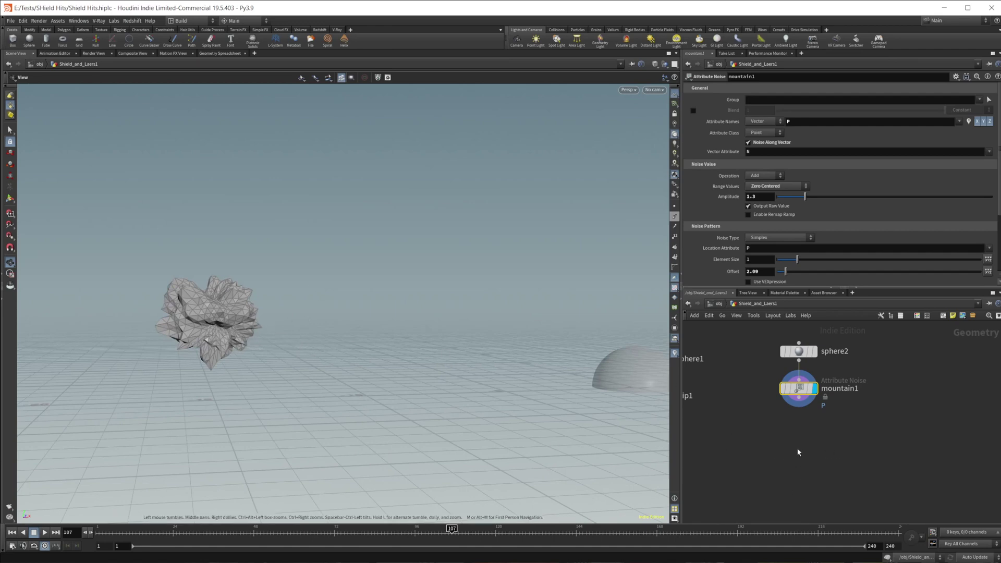
Add a POP Network node connected below mountain1
{"action": "middle_click_drag", "start_coordinate": [797, 452], "coordinate": [783, 397]}
{"action": "key", "text": "Tab"}
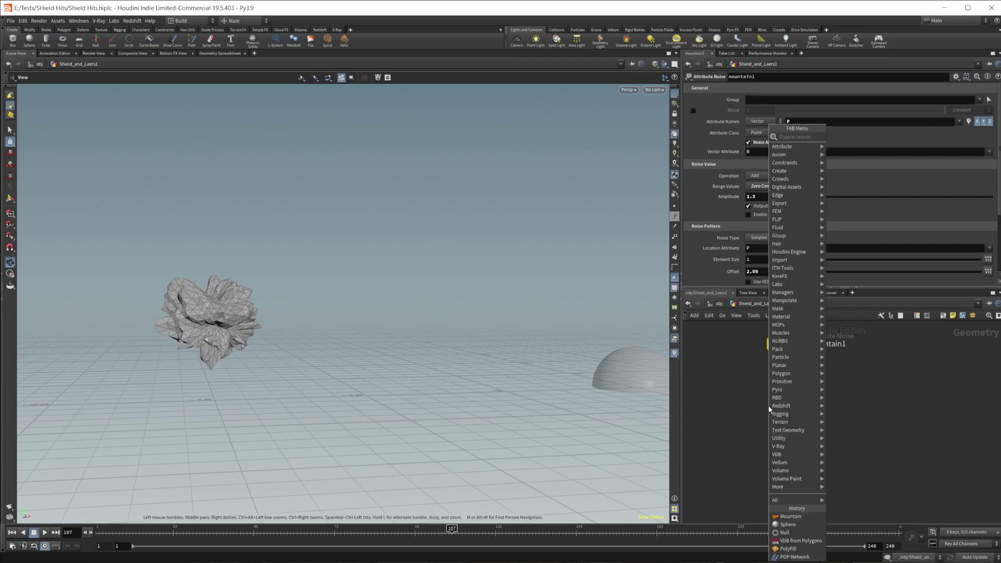
{"action": "type", "text": "pop"}
{"action": "key", "text": "Return"}
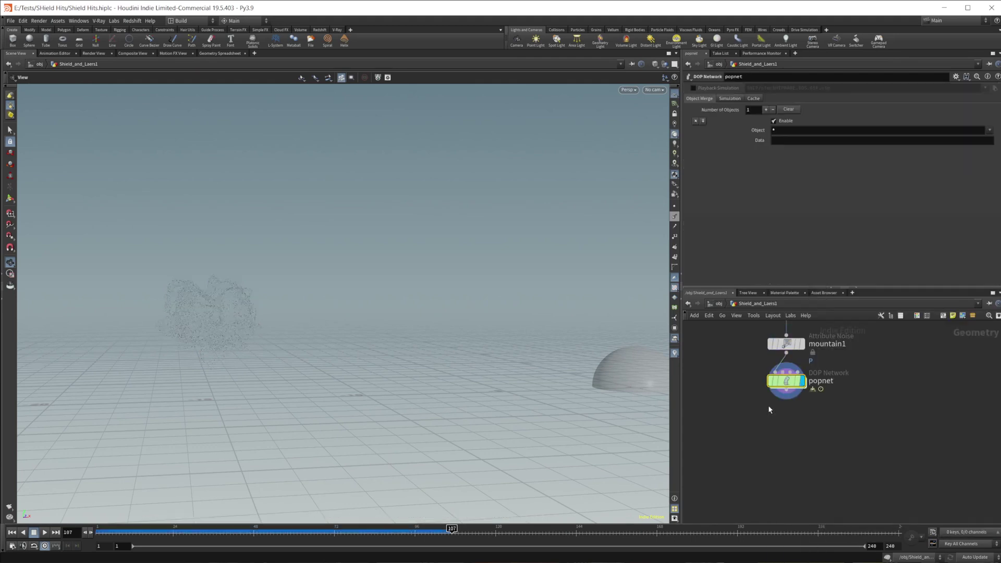
Inside the POP network, move source_first_input farther above the merge node and turn off its guide display
{"action": "double_click", "coordinate": [787, 382]}
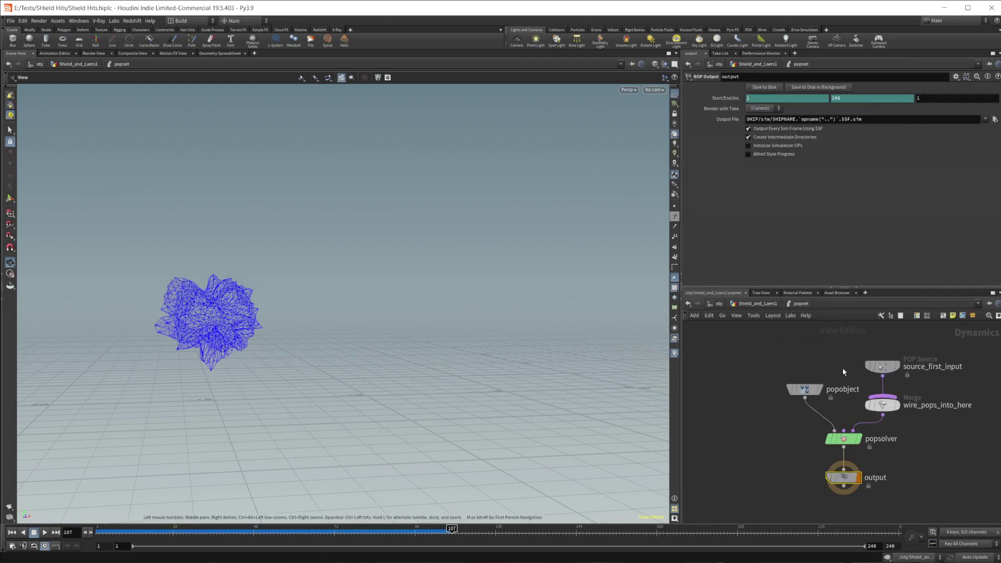
{"action": "middle_click_drag", "start_coordinate": [844, 372], "coordinate": [791, 465]}
{"action": "left_click_drag", "start_coordinate": [839, 455], "coordinate": [839, 368]}
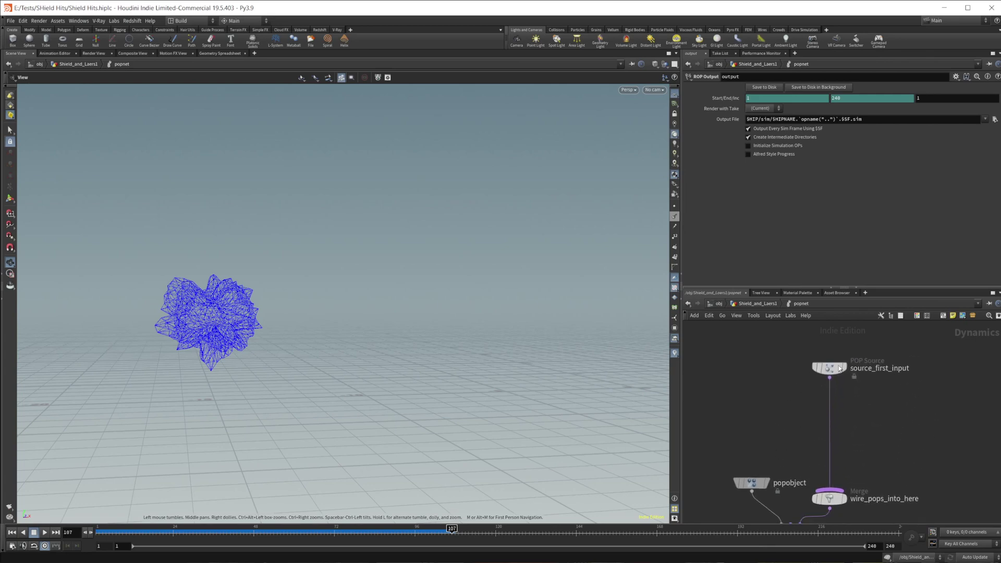
{"action": "left_click", "coordinate": [814, 364]}
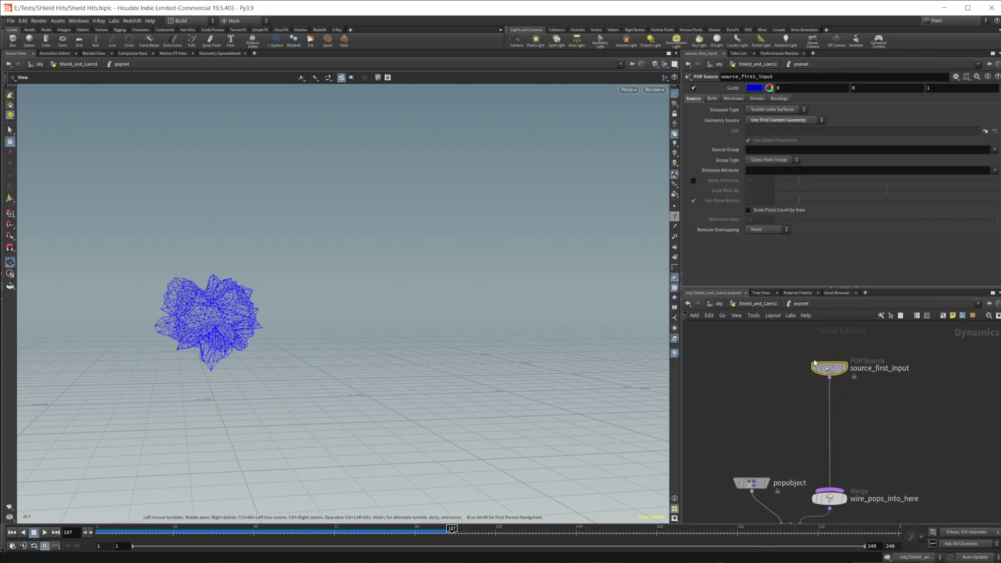
{"action": "left_click", "coordinate": [693, 88]}
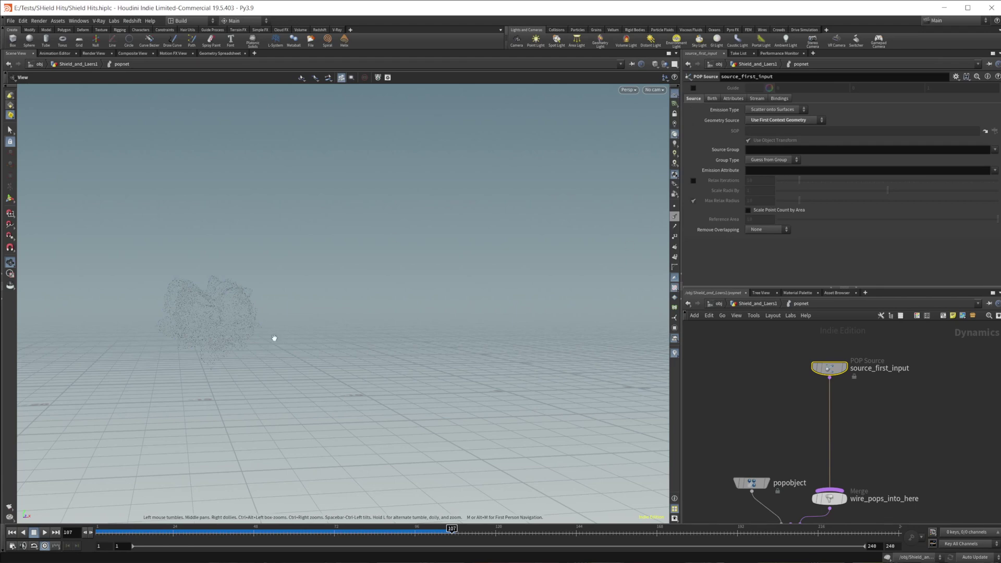
Turn on point display in the viewport and play the particle simulation from the first frame
{"action": "left_click", "coordinate": [675, 206]}
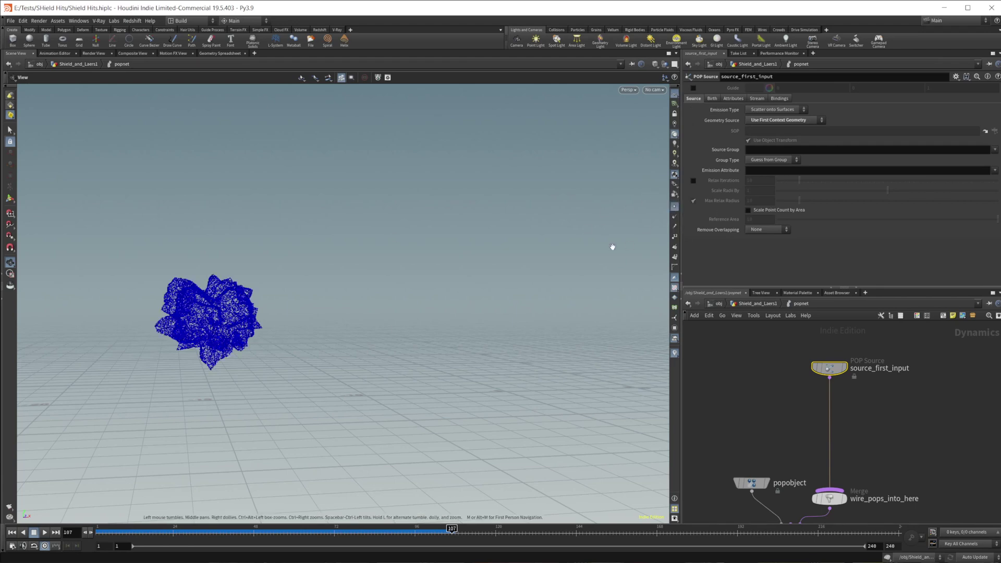
{"action": "right_click_drag", "start_coordinate": [242, 333], "coordinate": [404, 342]}
{"action": "left_click_drag", "start_coordinate": [242, 329], "coordinate": [246, 360]}
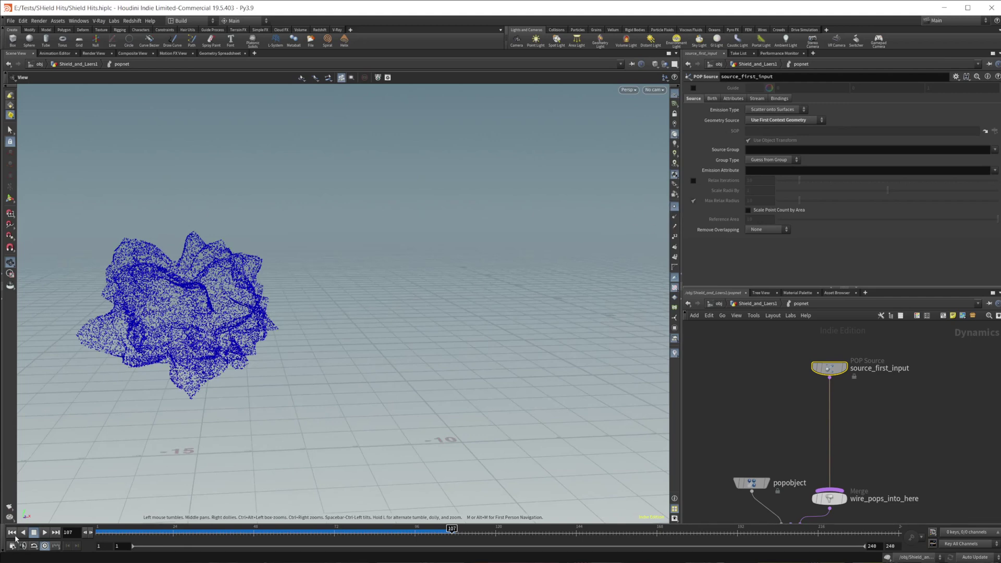
{"action": "left_click", "coordinate": [15, 537]}
{"action": "left_click", "coordinate": [46, 534]}
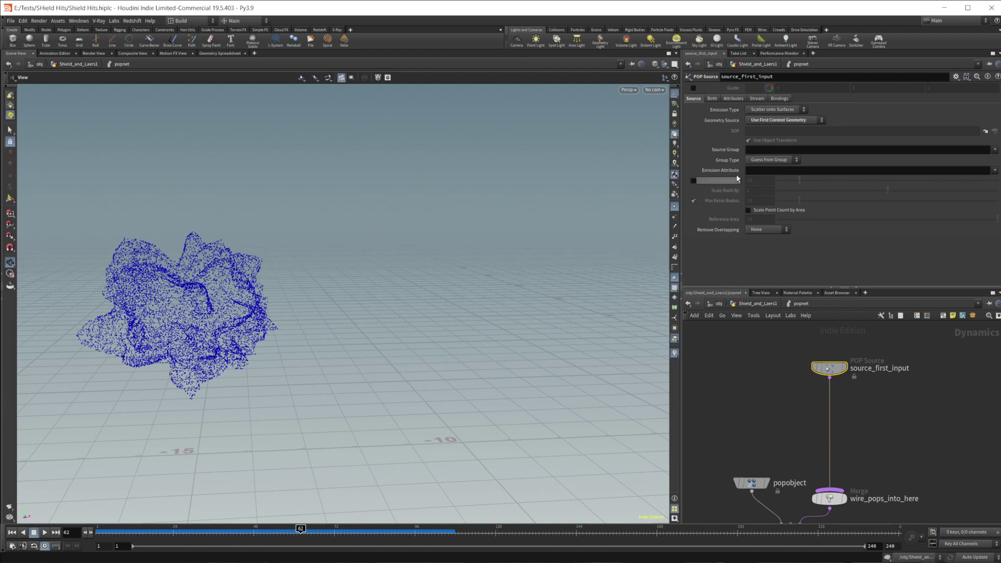
Set the constant birth rate of source_first_input to 5
{"action": "left_click", "coordinate": [711, 98]}
{"action": "double_click", "coordinate": [760, 140]}
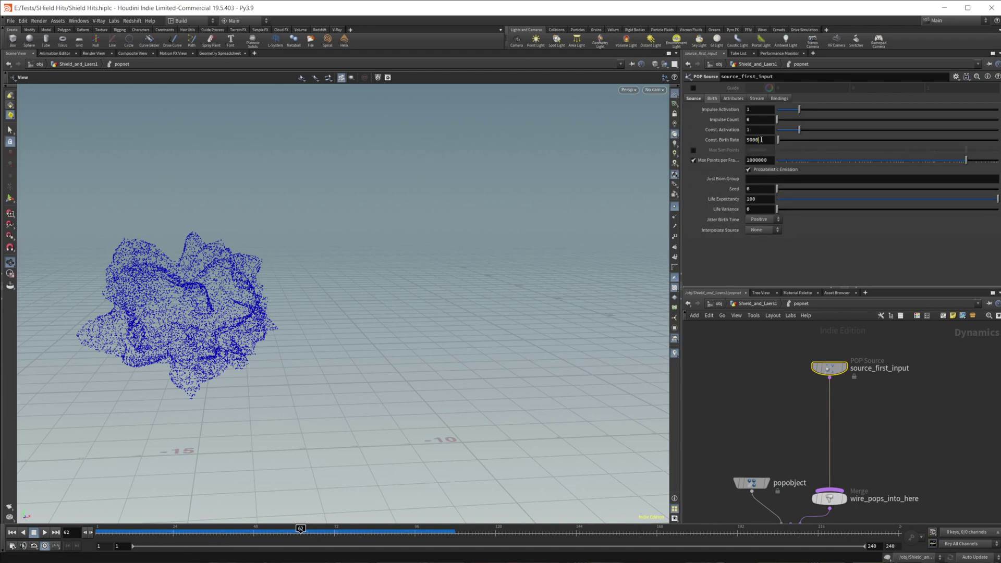
{"action": "type", "text": "5"}
{"action": "key", "text": "Return"}
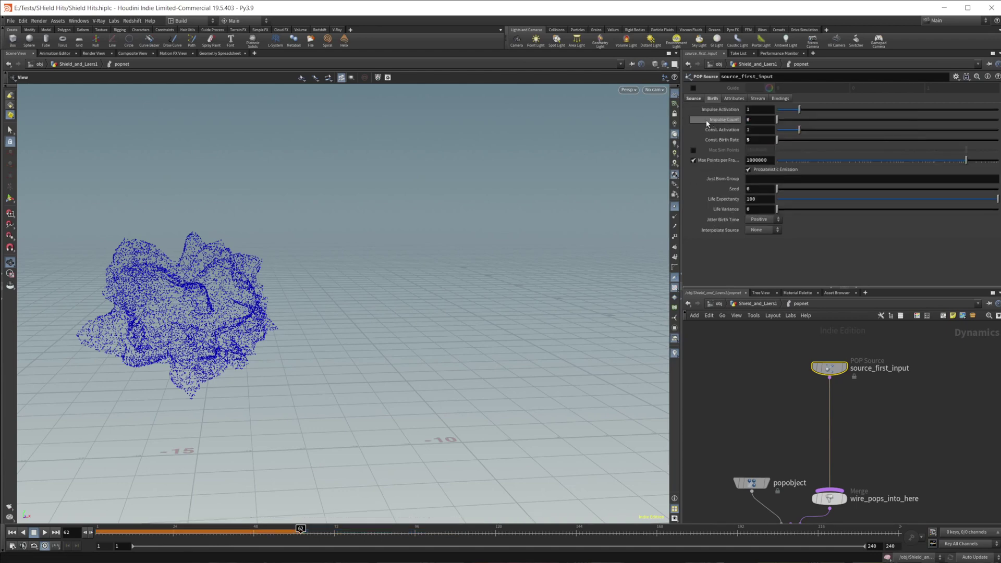
Replay the simulation from the first frame, stop it, and examine the emitted particles in the viewport
{"action": "left_click", "coordinate": [12, 533]}
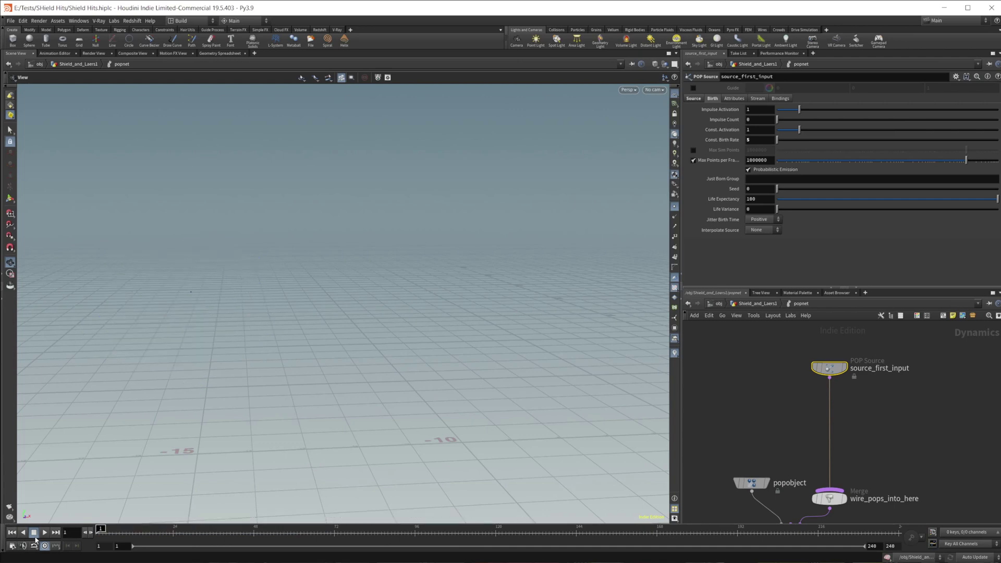
{"action": "left_click", "coordinate": [44, 533]}
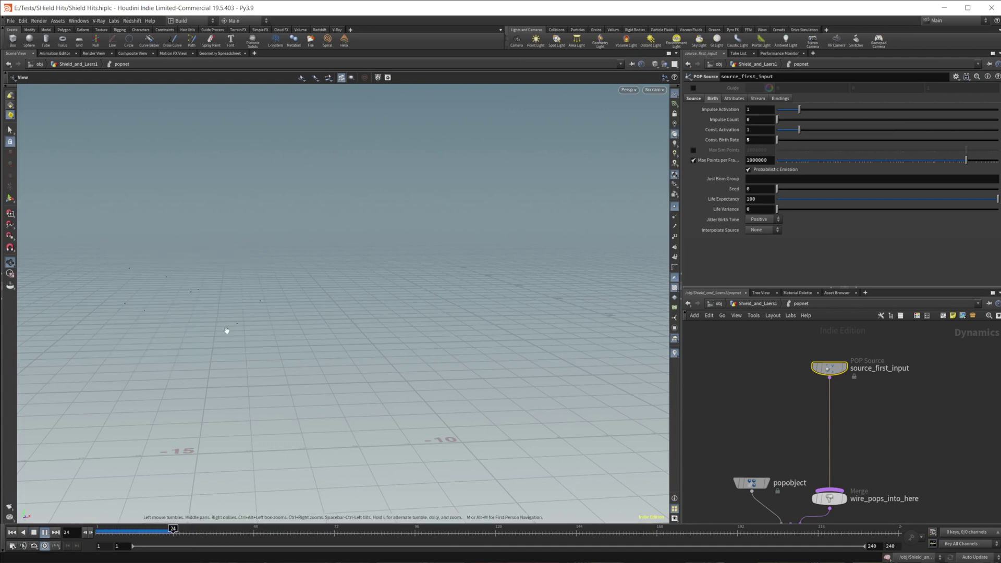
{"action": "left_click", "coordinate": [34, 534]}
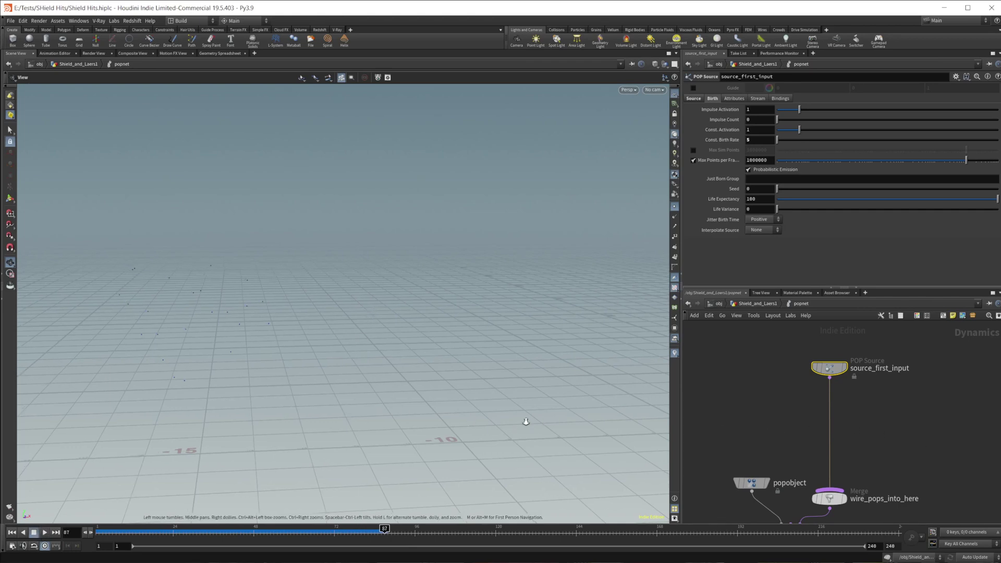
{"action": "left_click_drag", "start_coordinate": [527, 420], "coordinate": [616, 408]}
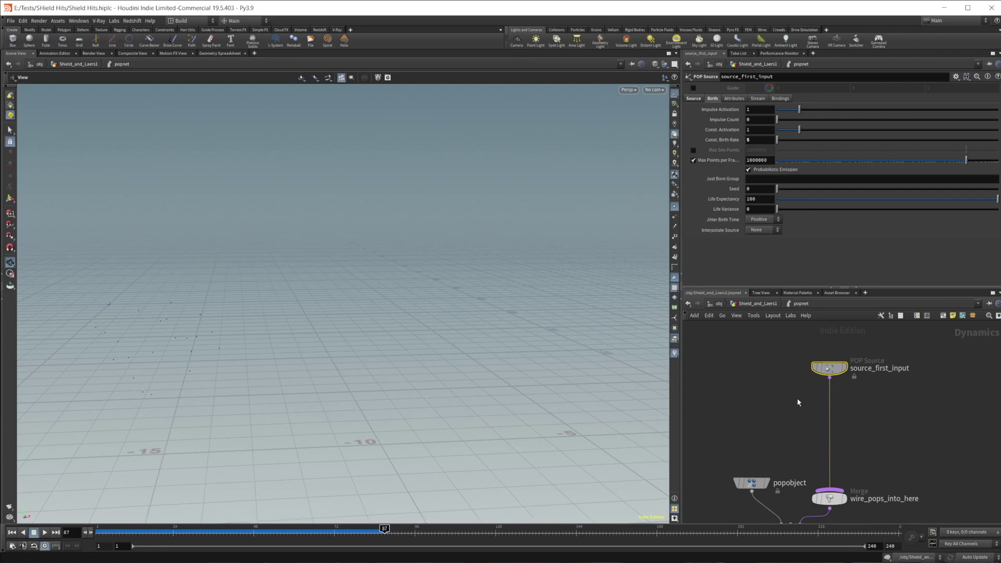
Add a POP Attract node between source_first_input and the merge node in the POP network
{"action": "left_click", "coordinate": [770, 203]}
{"action": "left_click", "coordinate": [740, 366]}
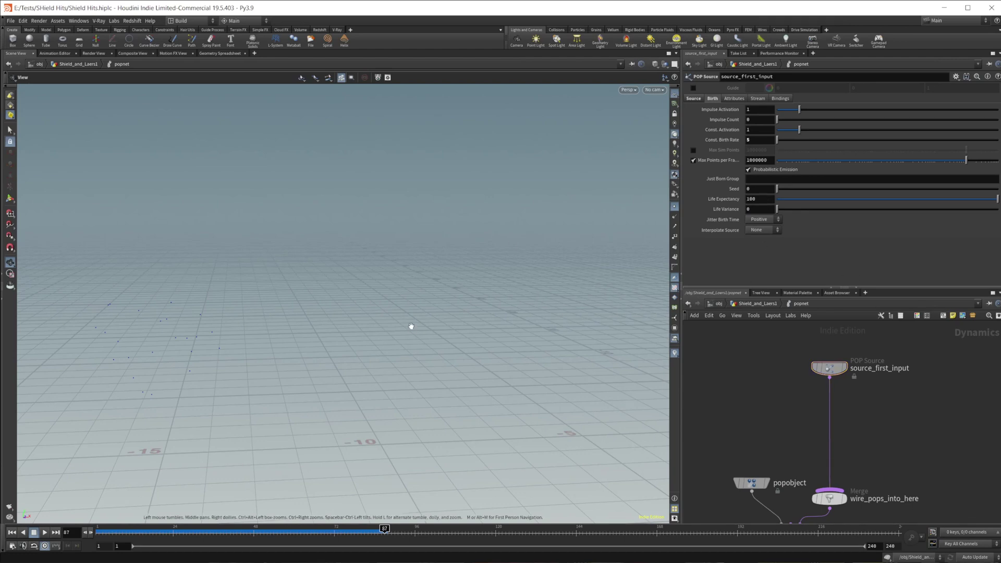
{"action": "left_click_drag", "start_coordinate": [384, 360], "coordinate": [207, 330]}
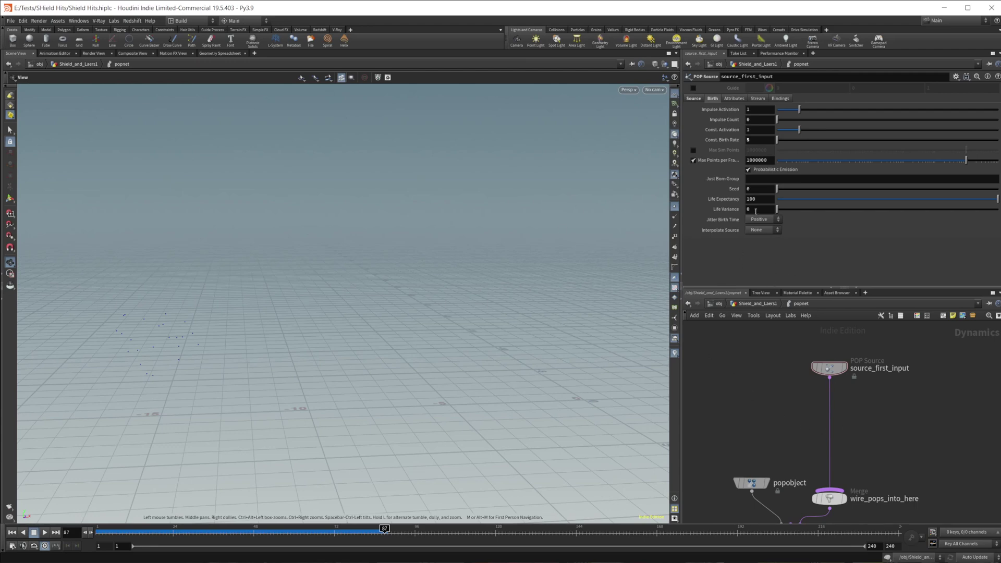
{"action": "key", "text": "Tab"}
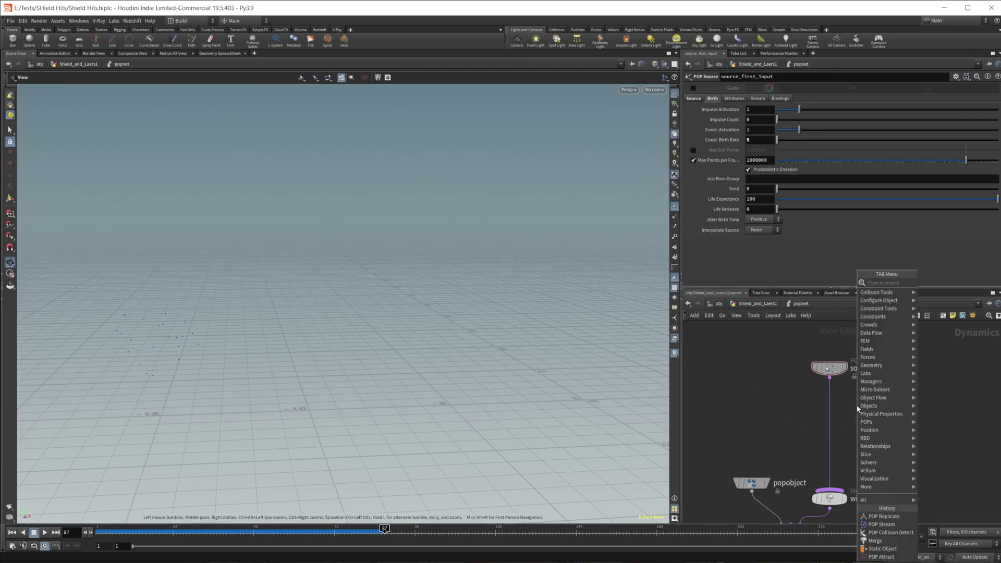
{"action": "type", "text": "pop att"}
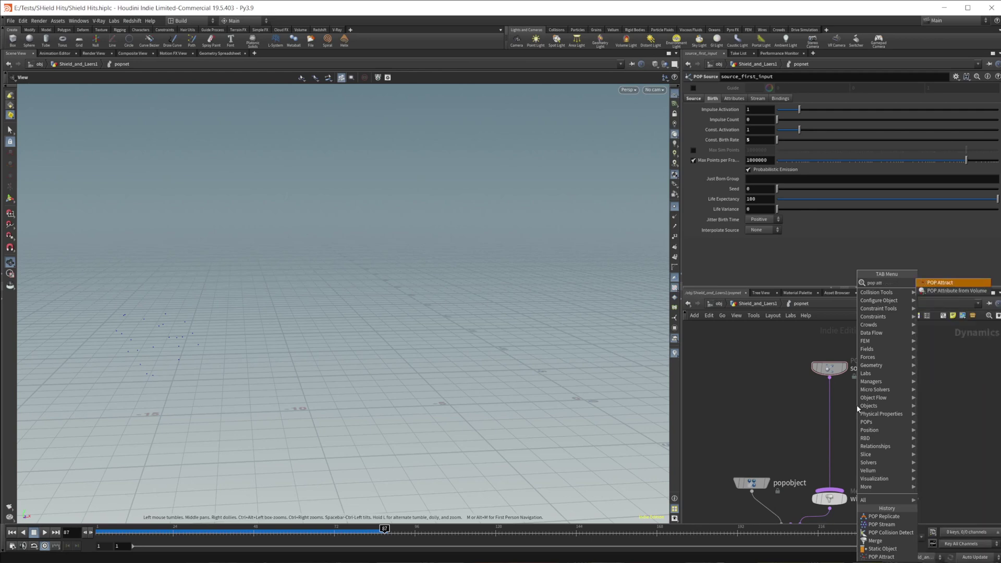
{"action": "key", "text": "Return"}
{"action": "left_click", "coordinate": [858, 409]}
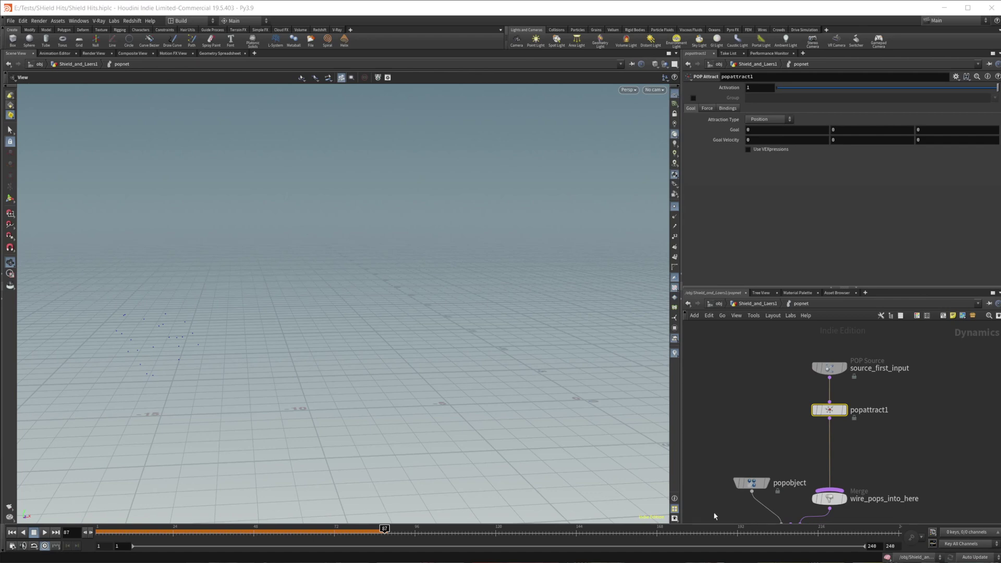
Play the simulation from the first frame with the attraction force active, then stop it
{"action": "left_click", "coordinate": [11, 532]}
{"action": "left_click", "coordinate": [44, 532]}
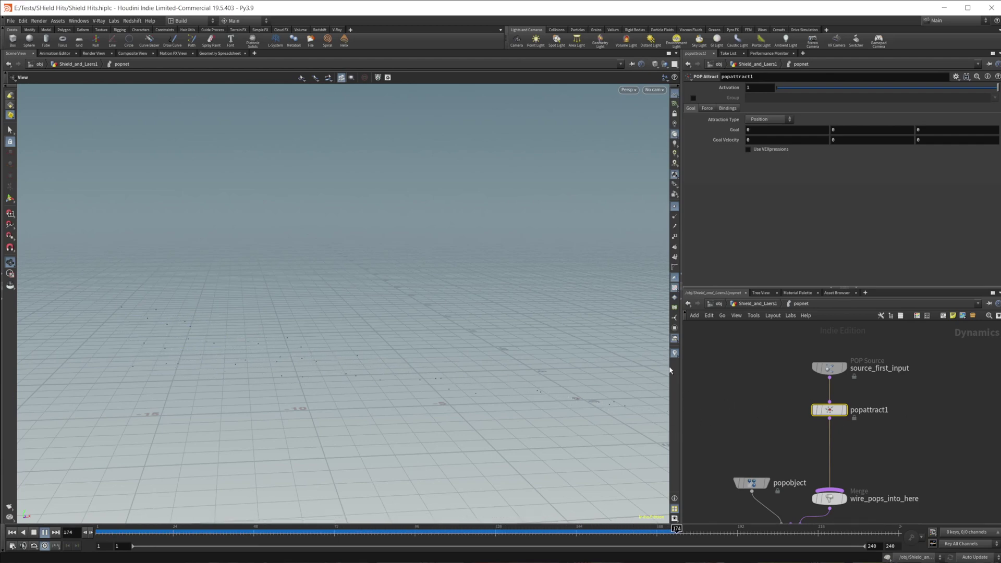
{"action": "left_click", "coordinate": [36, 533]}
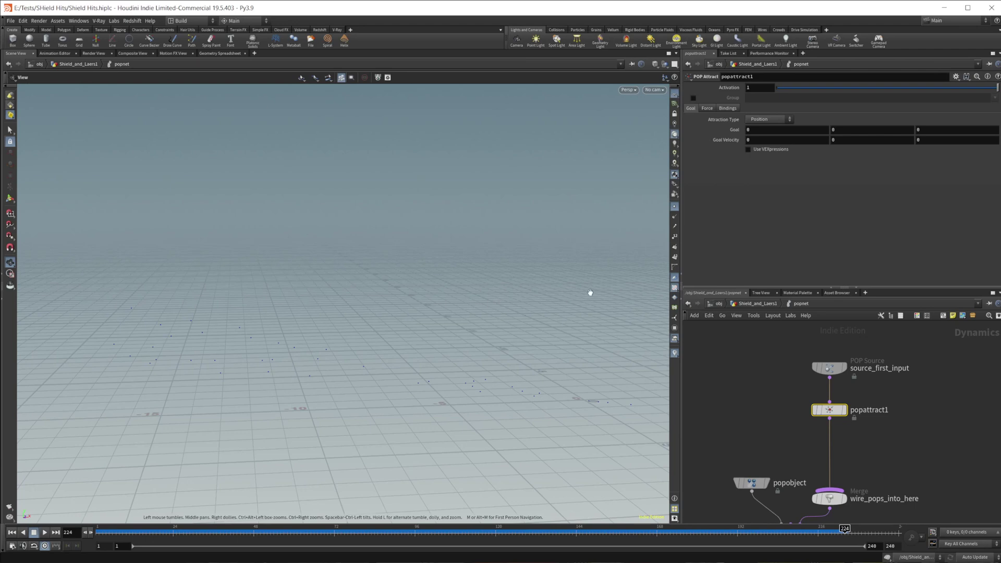
Set popattract1's Y goal to 0.6 and its force scale to 8, with the timeline reset to the first frame
{"action": "middle_click_drag", "start_coordinate": [856, 126], "coordinate": [879, 130]}
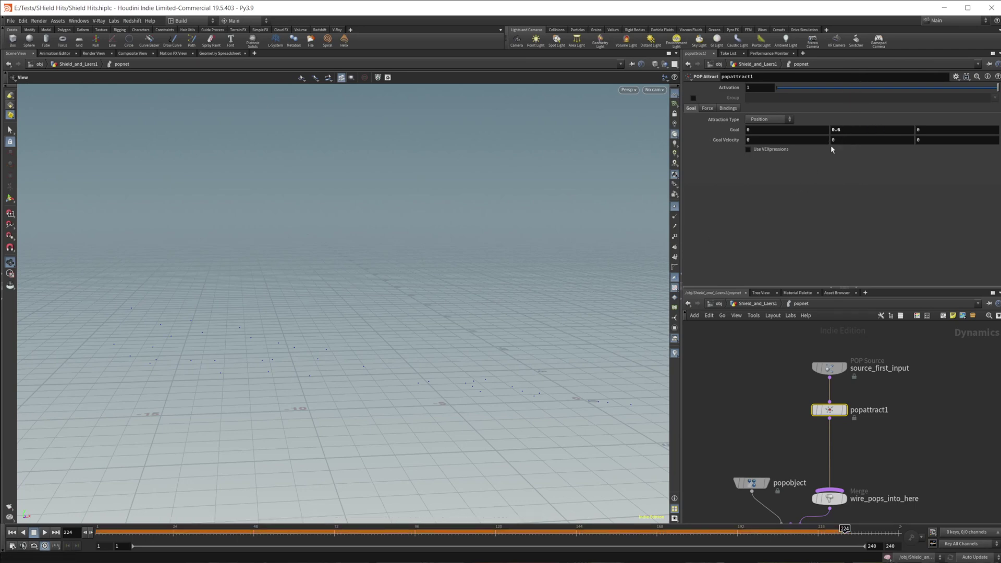
{"action": "left_click", "coordinate": [12, 532]}
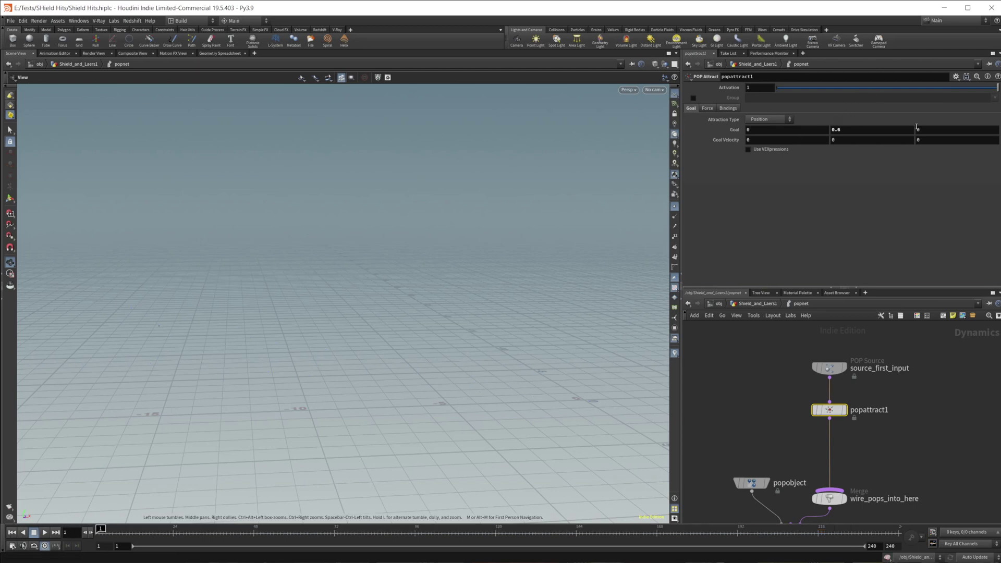
{"action": "left_click", "coordinate": [707, 109]}
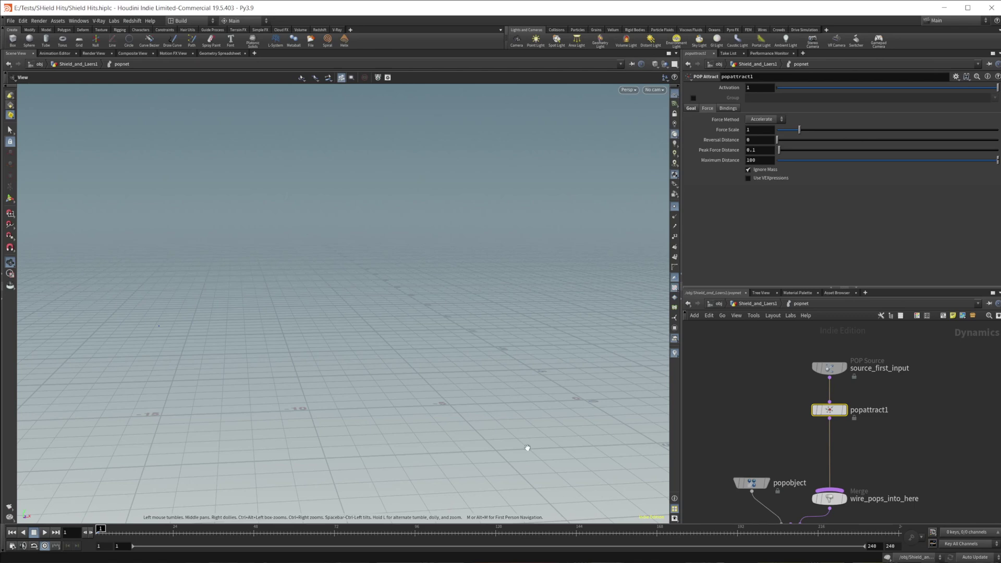
{"action": "double_click", "coordinate": [754, 132]}
{"action": "type", "text": "8"}
{"action": "key", "text": "Return"}
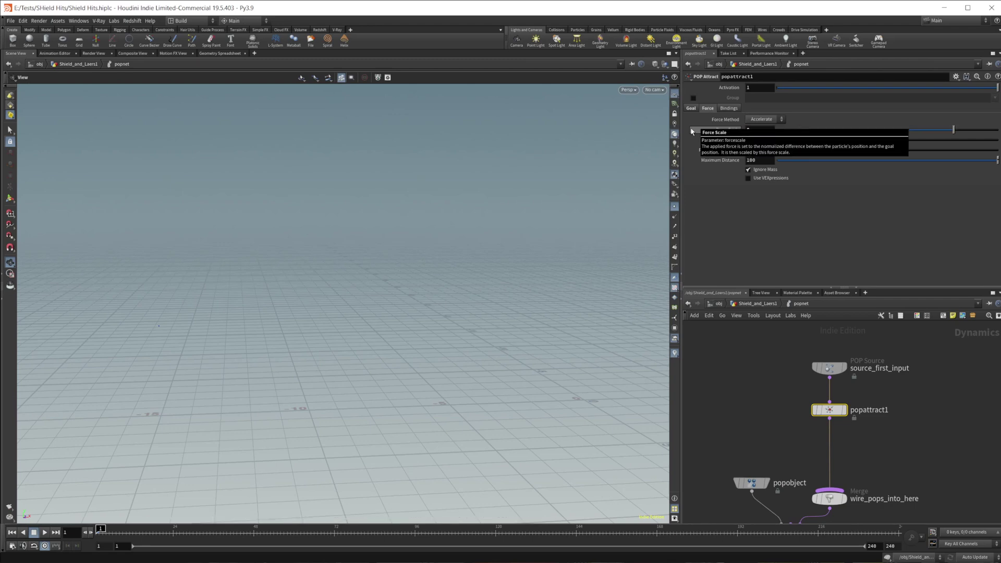
Play the simulation with the stronger attraction, stop it, and scrub the timeline to frame 63 to examine the particles
{"action": "left_click", "coordinate": [45, 532]}
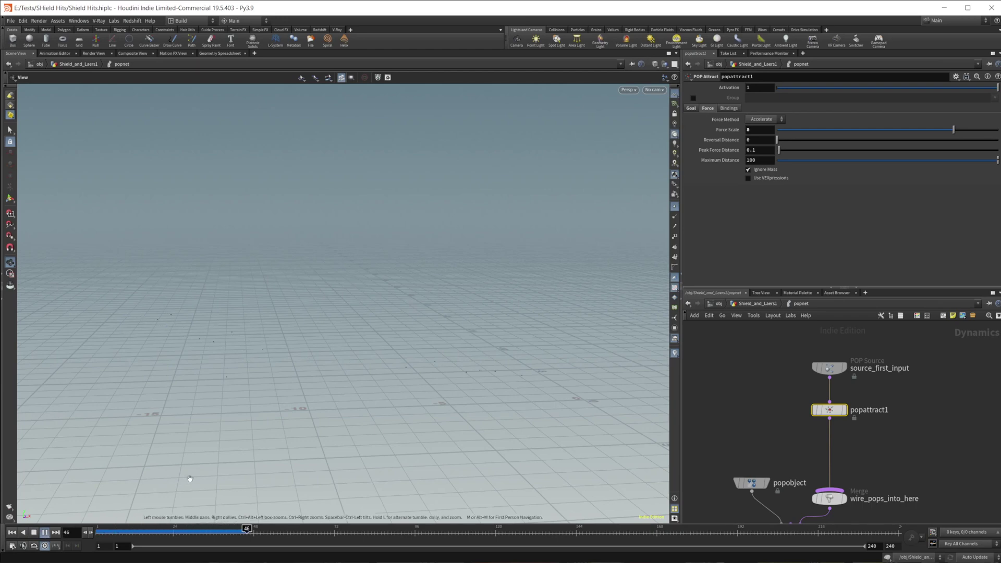
{"action": "left_click", "coordinate": [45, 533]}
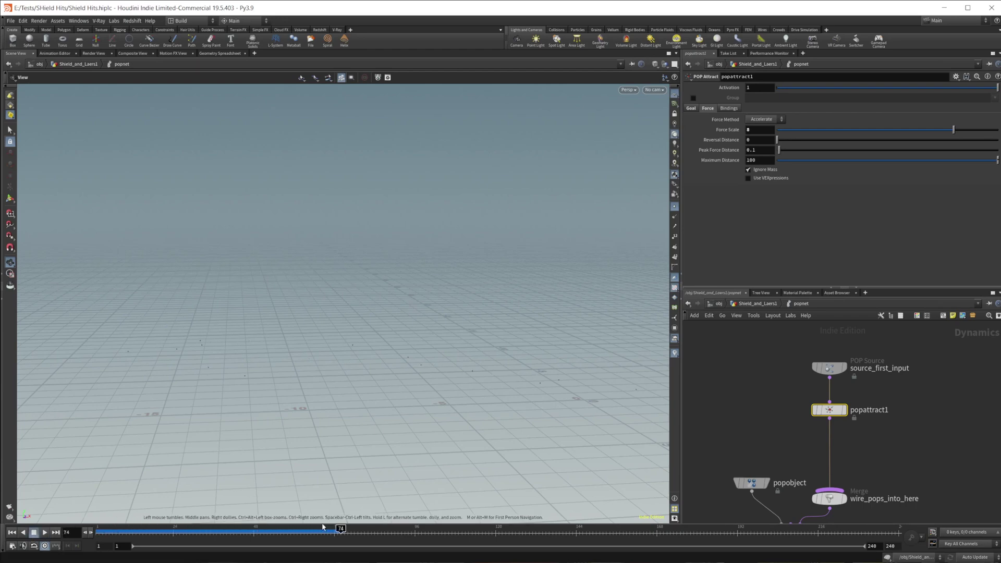
{"action": "left_click_drag", "start_coordinate": [323, 527], "coordinate": [350, 528]}
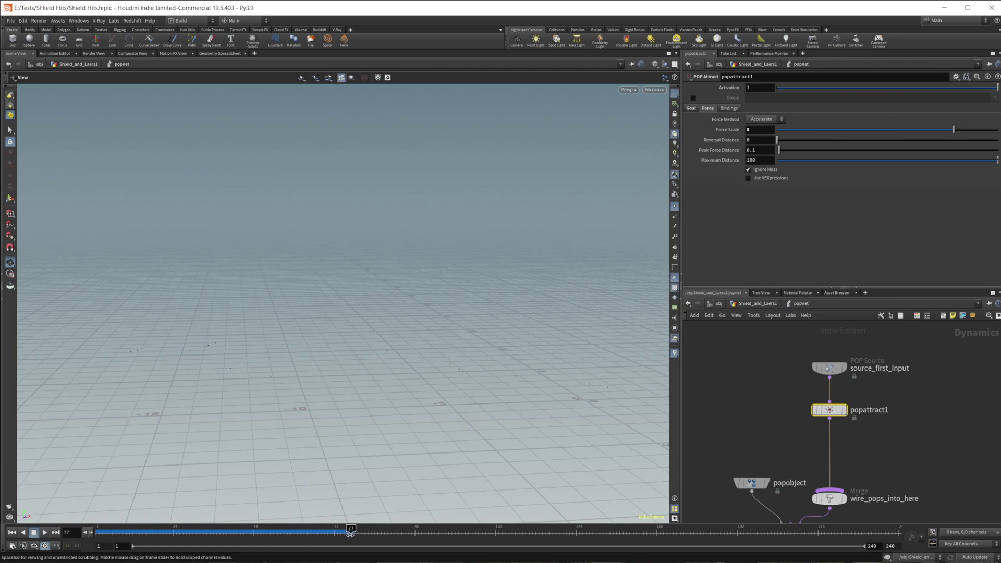
{"action": "left_click", "coordinate": [304, 528]}
Move the output node farther below popsolver and add a Static Object node beside popsolver
{"action": "middle_click_drag", "start_coordinate": [926, 467], "coordinate": [918, 387]}
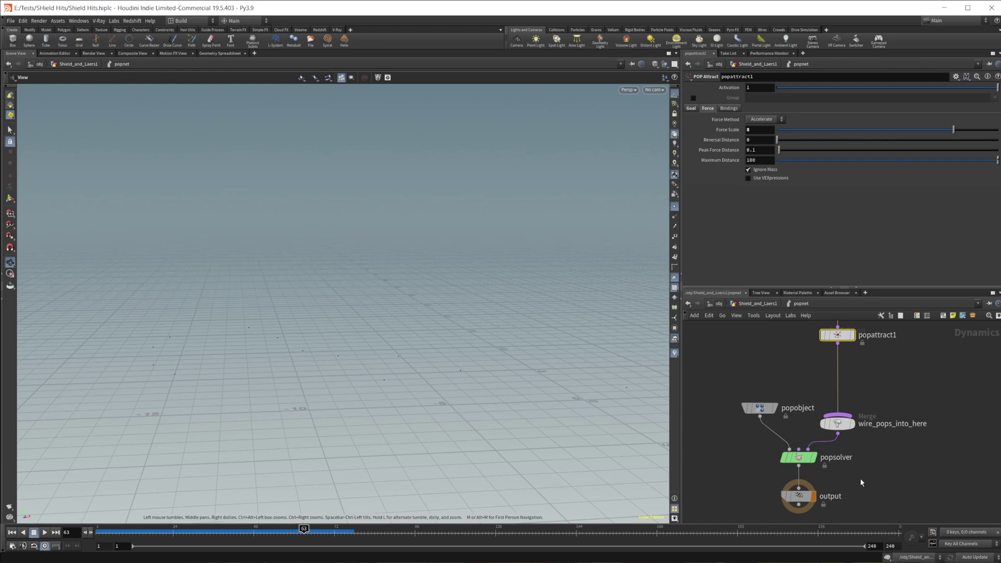
{"action": "middle_click_drag", "start_coordinate": [861, 483], "coordinate": [871, 389]}
{"action": "left_click_drag", "start_coordinate": [810, 466], "coordinate": [809, 480]}
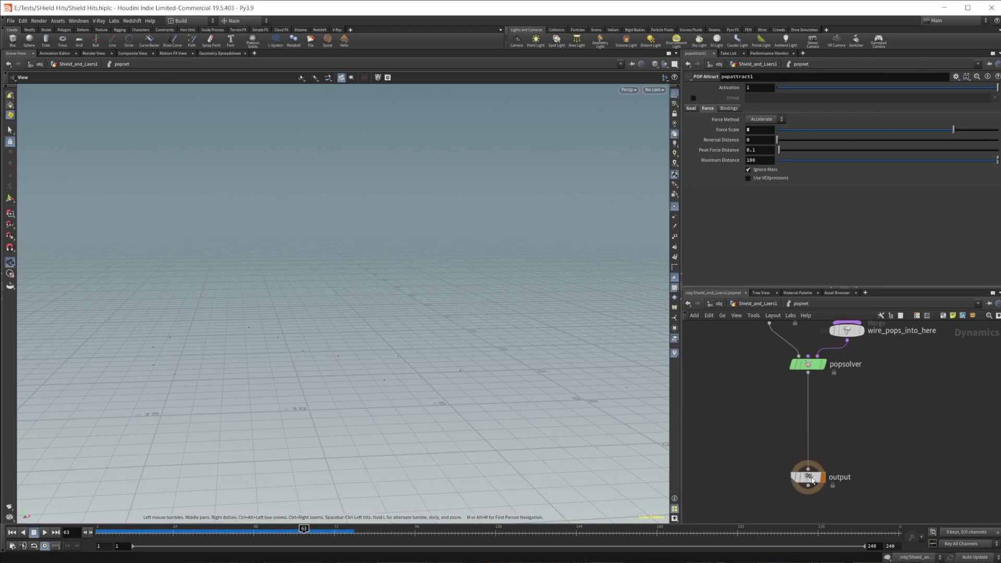
{"action": "key", "text": "Tab"}
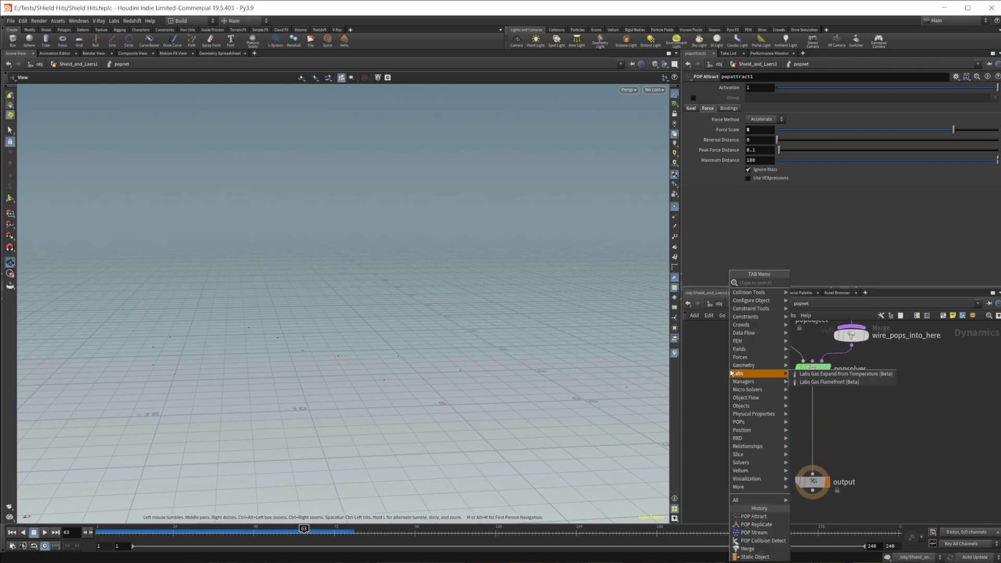
{"action": "type", "text": "stat"}
{"action": "key", "text": "Return"}
{"action": "left_click", "coordinate": [730, 372]}
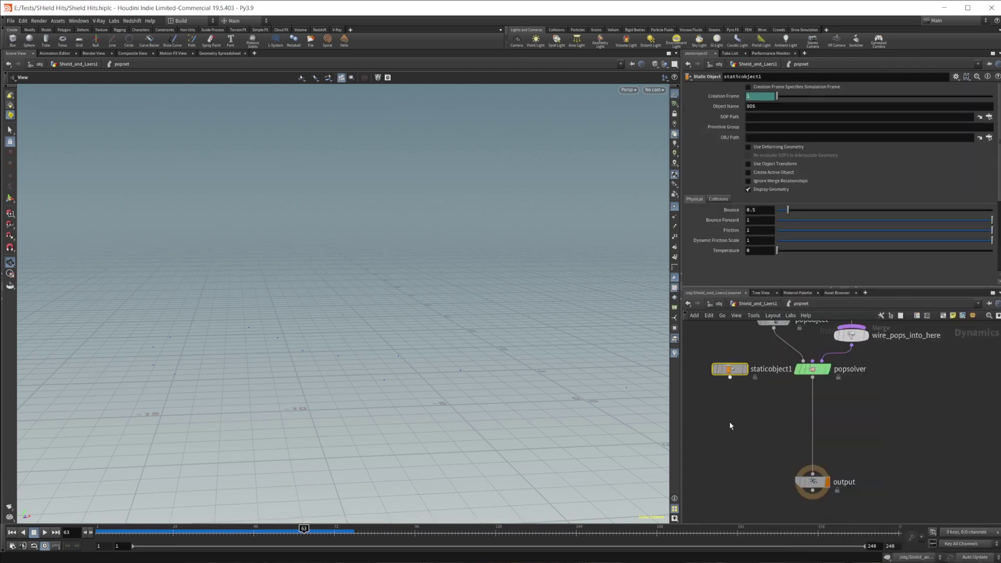
Add a Merge node between popsolver and output
{"action": "key", "text": "Tab"}
{"action": "type", "text": "mer"}
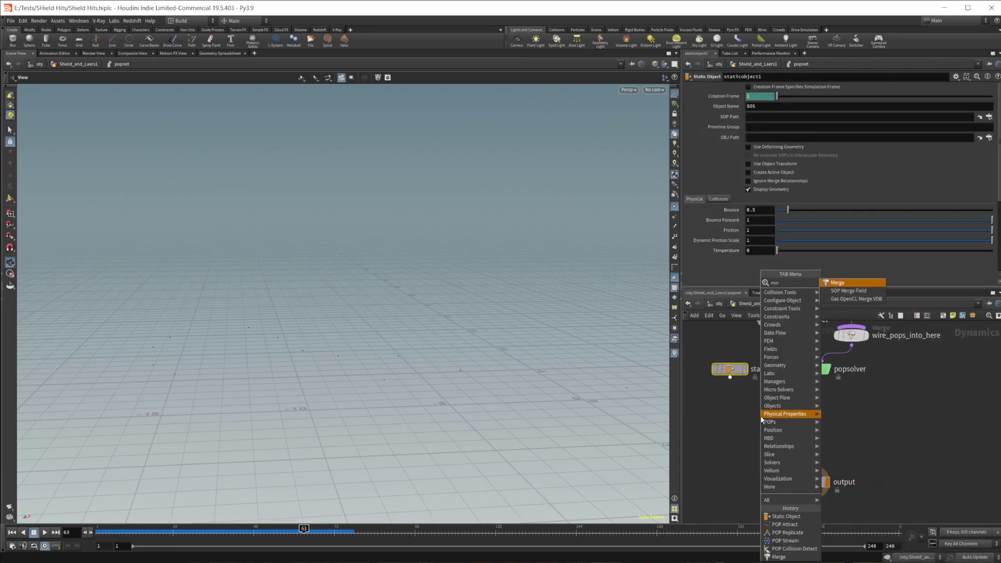
{"action": "key", "text": "Return"}
{"action": "left_click", "coordinate": [761, 417]}
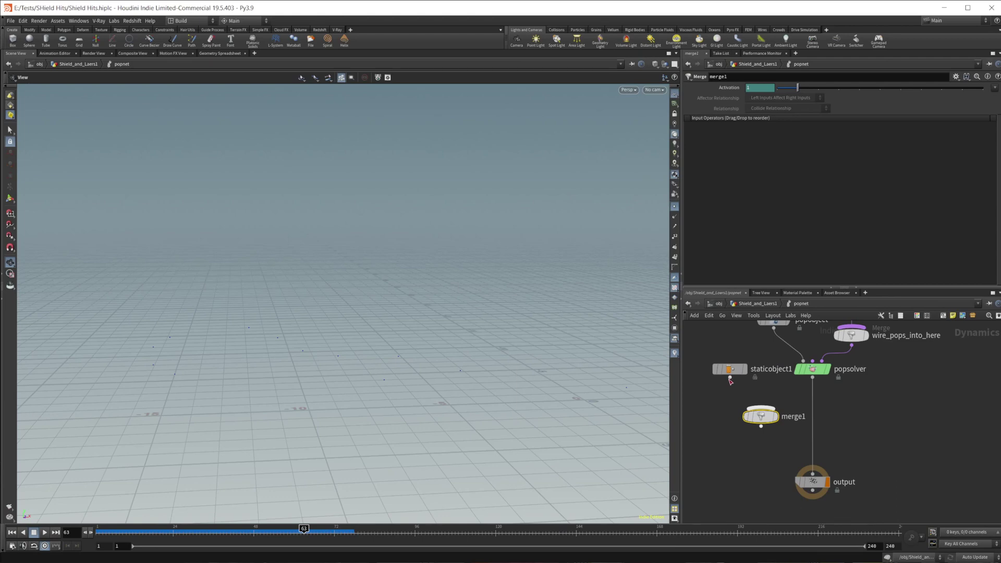
{"action": "left_click_drag", "start_coordinate": [729, 379], "coordinate": [811, 429]}
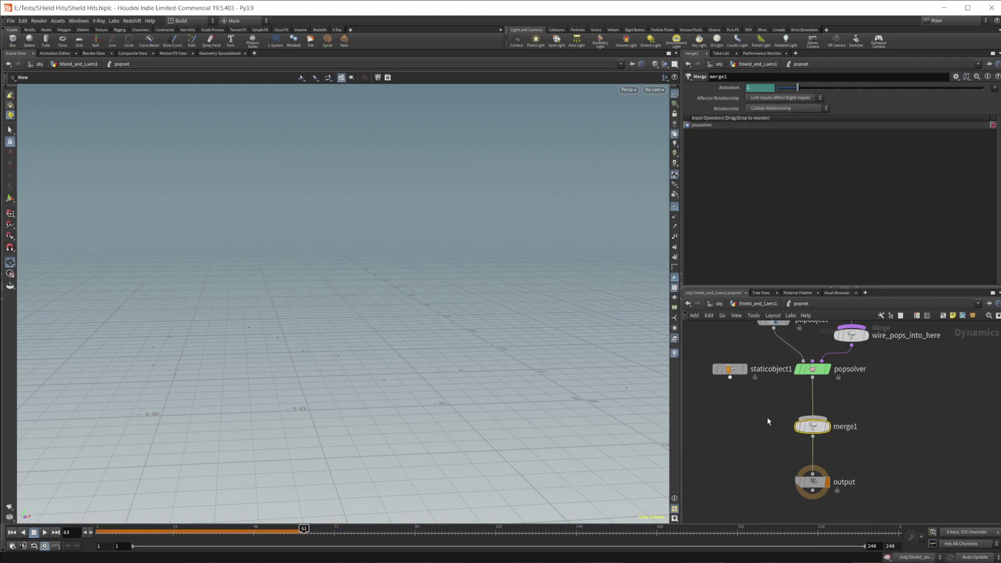
Connect staticobject1 to merge1 and place it before popsolver in the input order
{"action": "left_click_drag", "start_coordinate": [729, 377], "coordinate": [811, 419]}
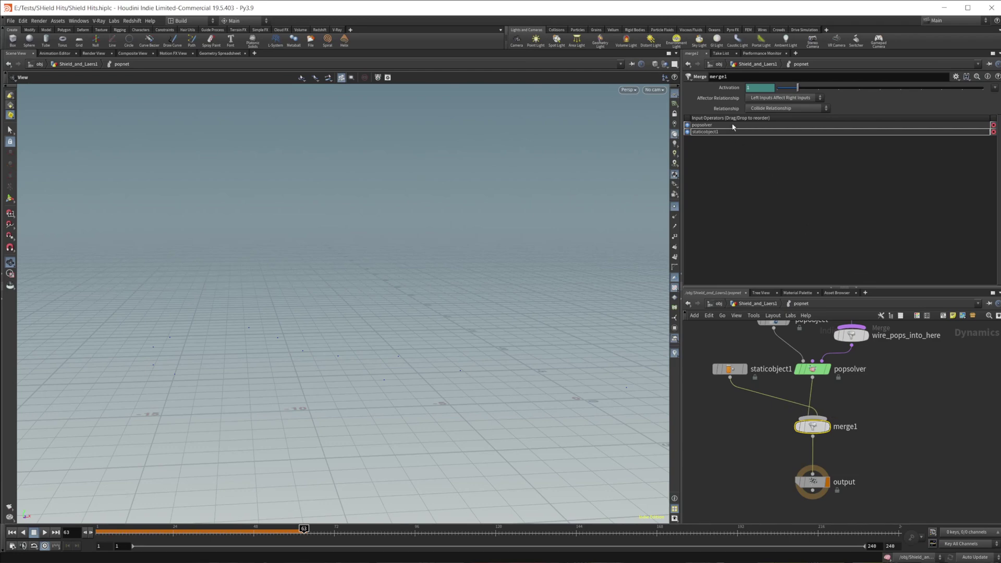
{"action": "left_click_drag", "start_coordinate": [733, 126], "coordinate": [731, 169]}
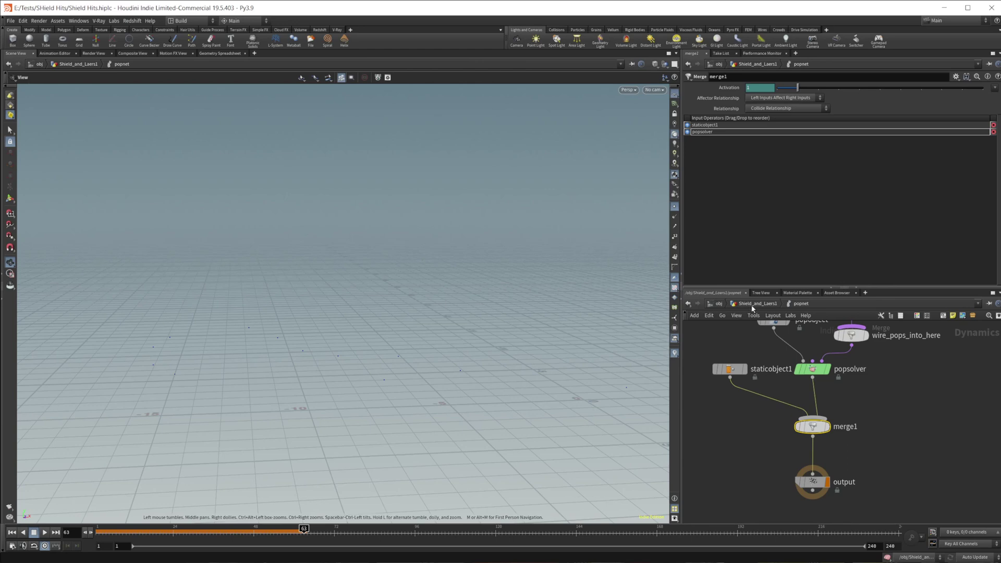
{"action": "middle_click_drag", "start_coordinate": [745, 434], "coordinate": [750, 452]}
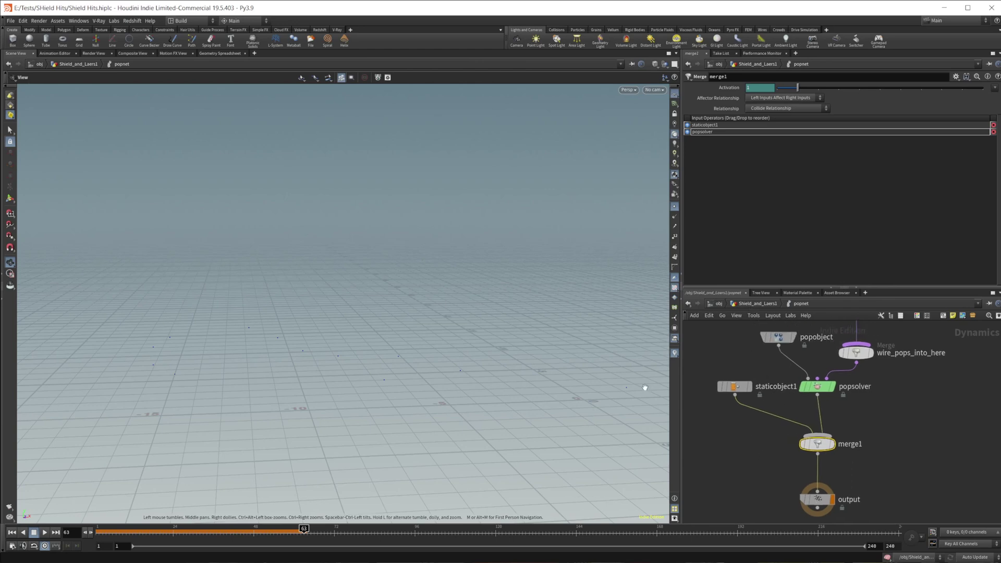
Go back up to the Shield_and_Laers1 geometry network and reset the timeline to the first frame
{"action": "left_click", "coordinate": [770, 304]}
{"action": "right_click_drag", "start_coordinate": [571, 397], "coordinate": [596, 399]}
{"action": "middle_click_drag", "start_coordinate": [596, 399], "coordinate": [539, 399]}
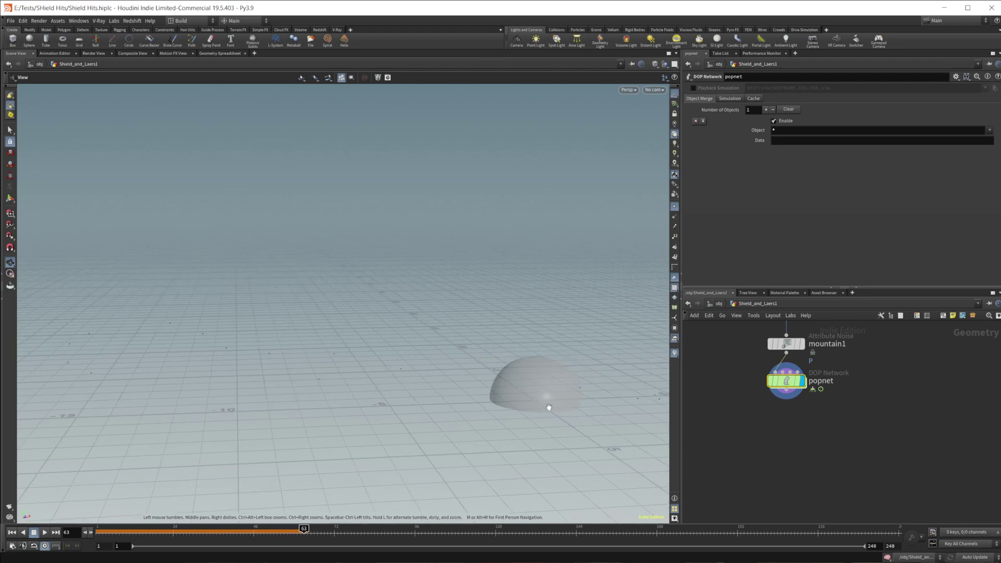
{"action": "left_click", "coordinate": [12, 532]}
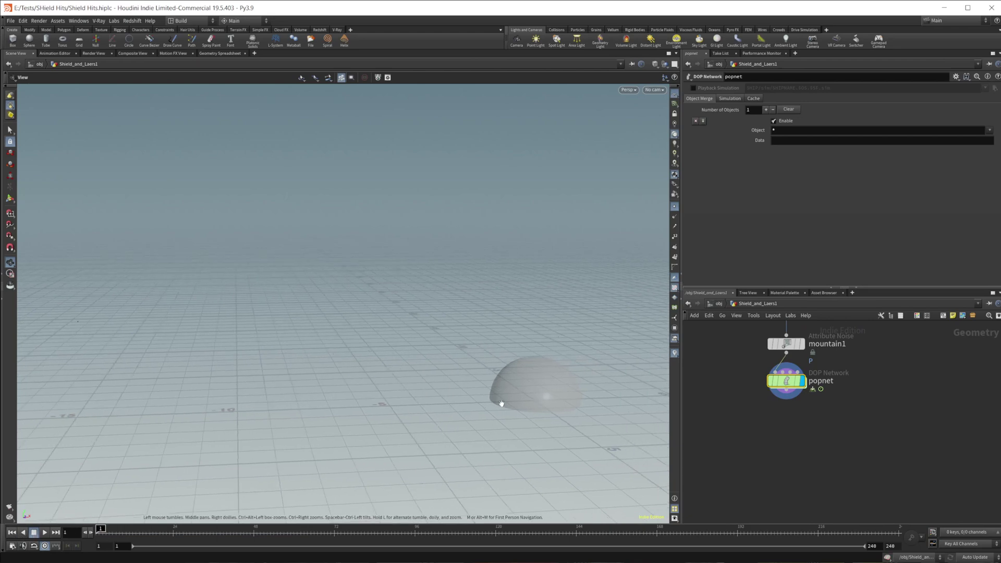
{"action": "middle_click_drag", "start_coordinate": [773, 422], "coordinate": [883, 436]}
{"action": "scroll", "coordinate": [767, 412], "scroll_direction": "down", "scroll_amount": 3}
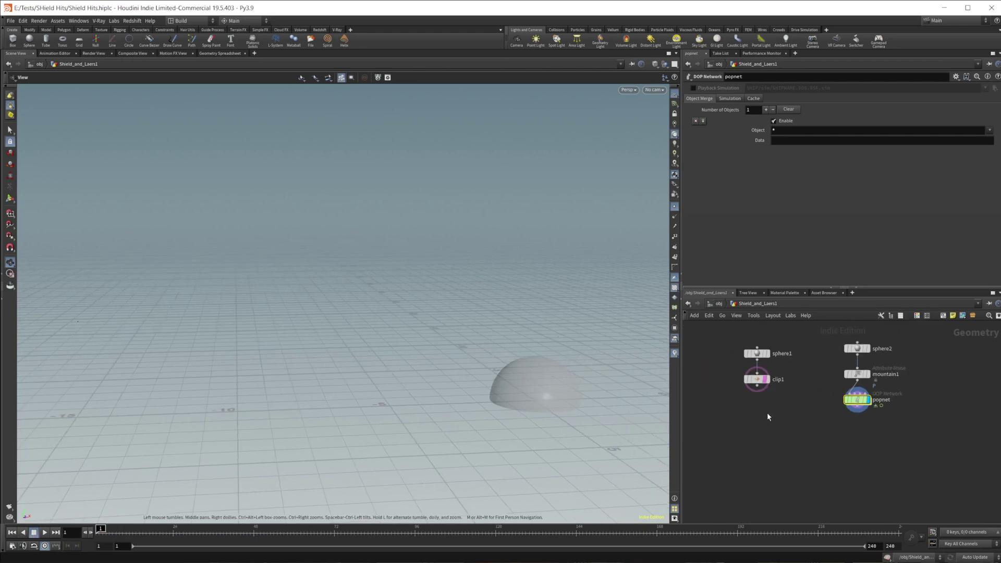
{"action": "middle_click_drag", "start_coordinate": [754, 422], "coordinate": [792, 424]}
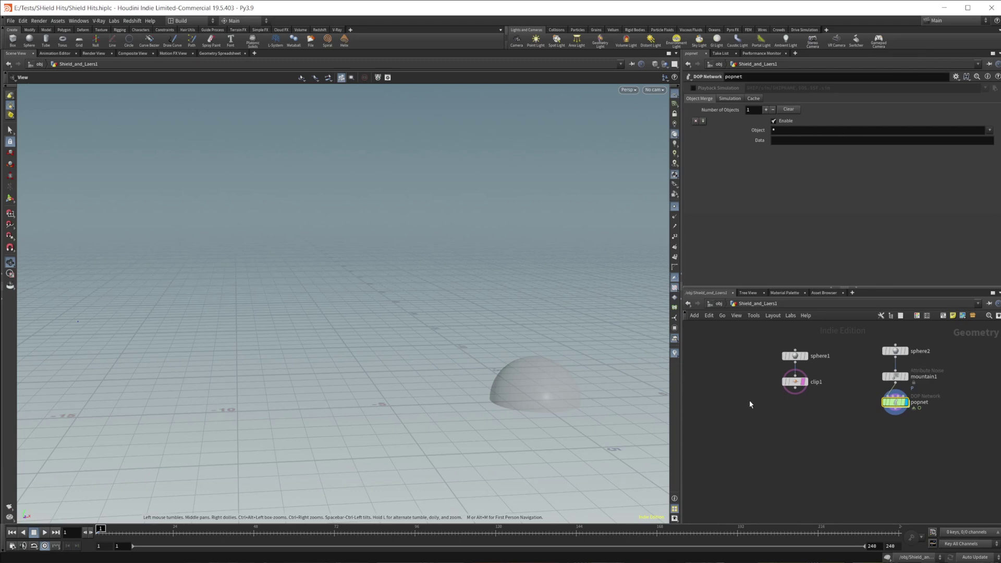
Add a PolyFill node beside and slightly below clip1
{"action": "key", "text": "Tab"}
{"action": "type", "text": "polyfill"}
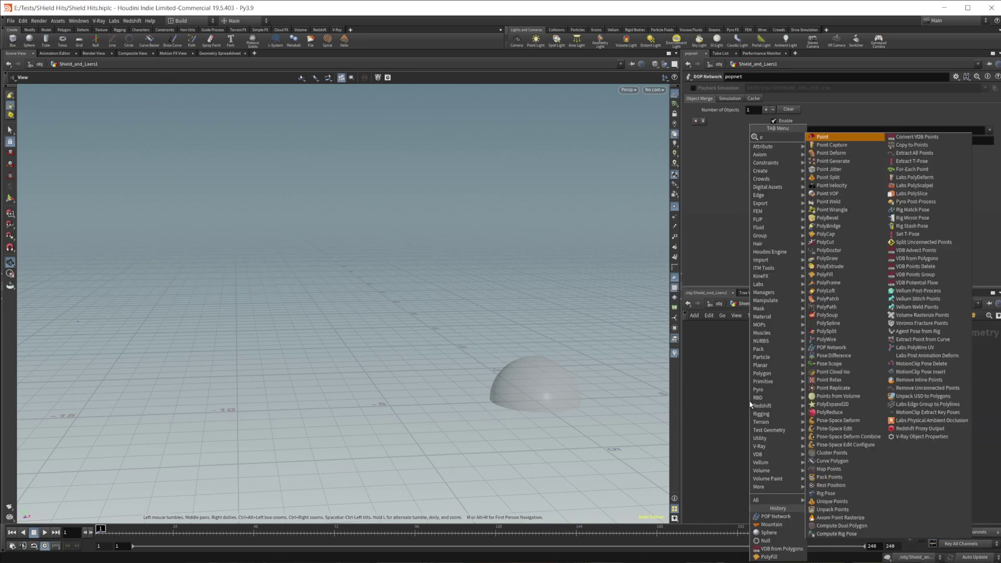
{"action": "key", "text": "Return"}
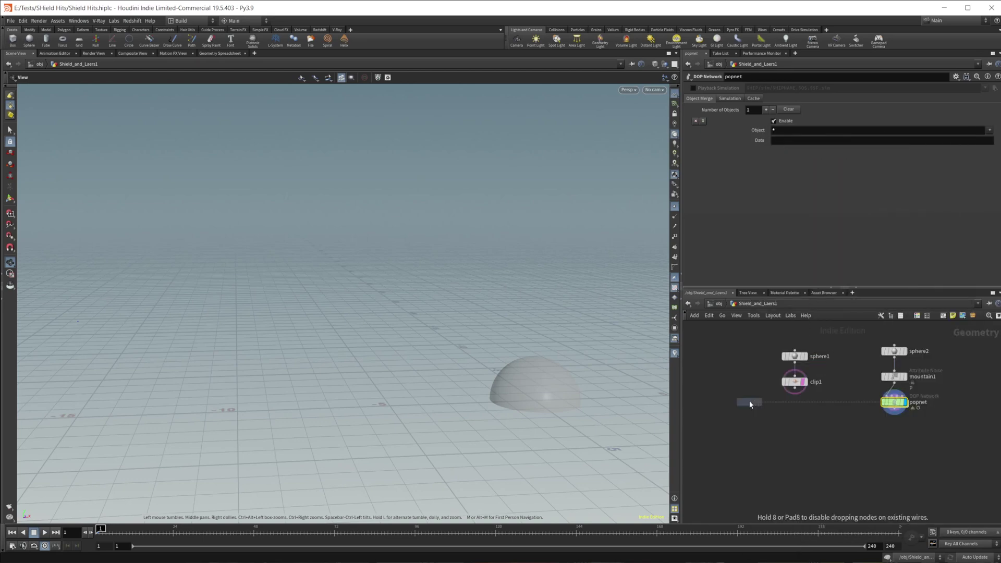
{"action": "left_click", "coordinate": [749, 404]}
Display clip1's dome and turn off point display in the viewport
{"action": "left_click", "coordinate": [803, 381]}
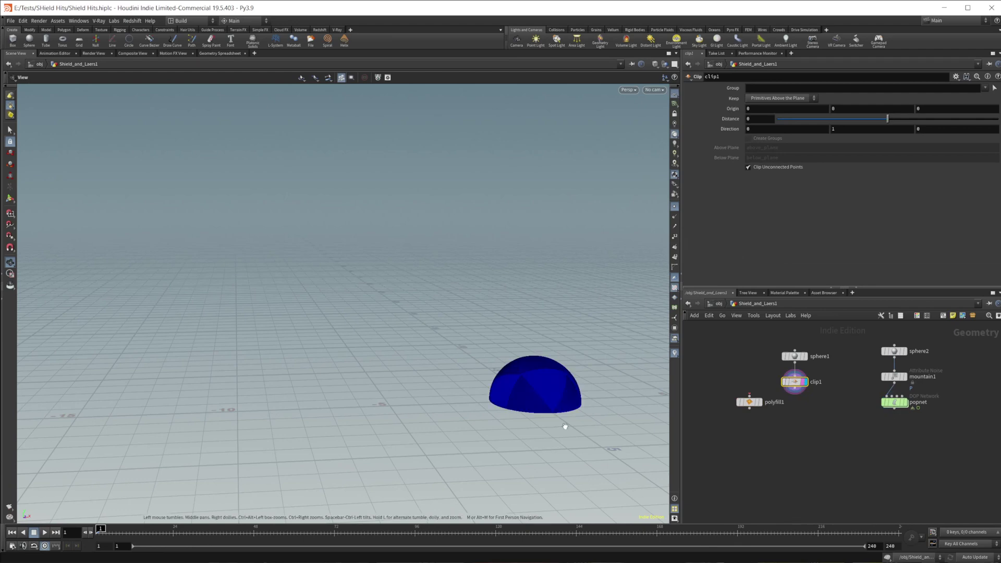
{"action": "left_click", "coordinate": [674, 207]}
{"action": "left_click_drag", "start_coordinate": [550, 407], "coordinate": [762, 453]}
Set polyfill1's fill mode to Single Polygon, then feed it from clip1 and display its result
{"action": "left_click", "coordinate": [749, 402]}
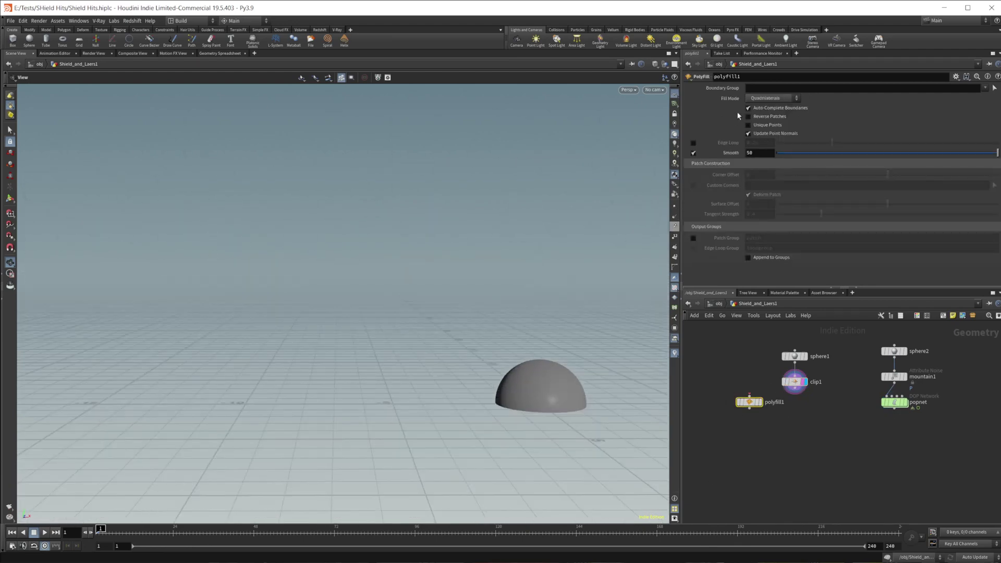
{"action": "left_click", "coordinate": [773, 98]}
{"action": "left_click", "coordinate": [766, 99]}
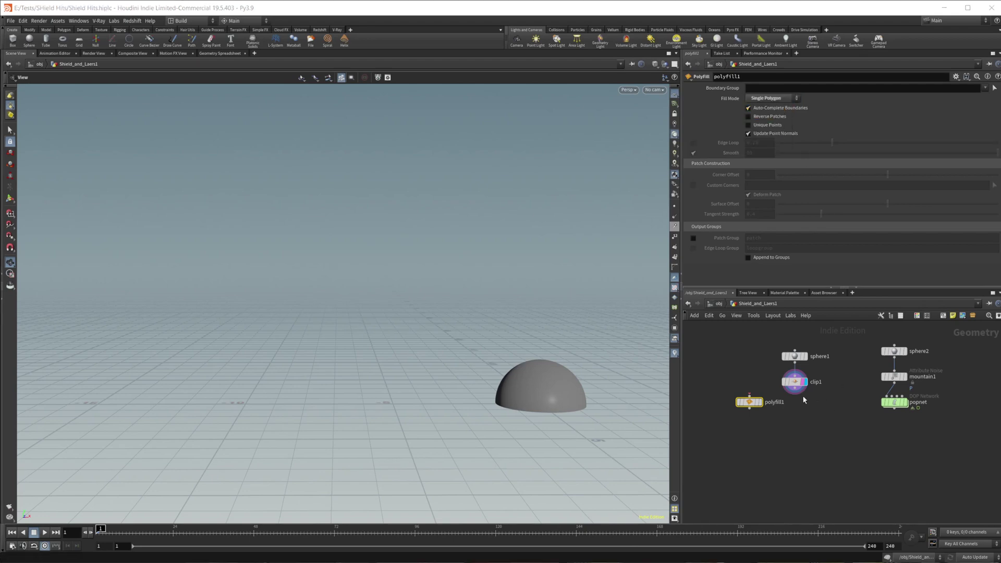
{"action": "left_click_drag", "start_coordinate": [795, 388], "coordinate": [749, 395]}
{"action": "left_click", "coordinate": [758, 402]}
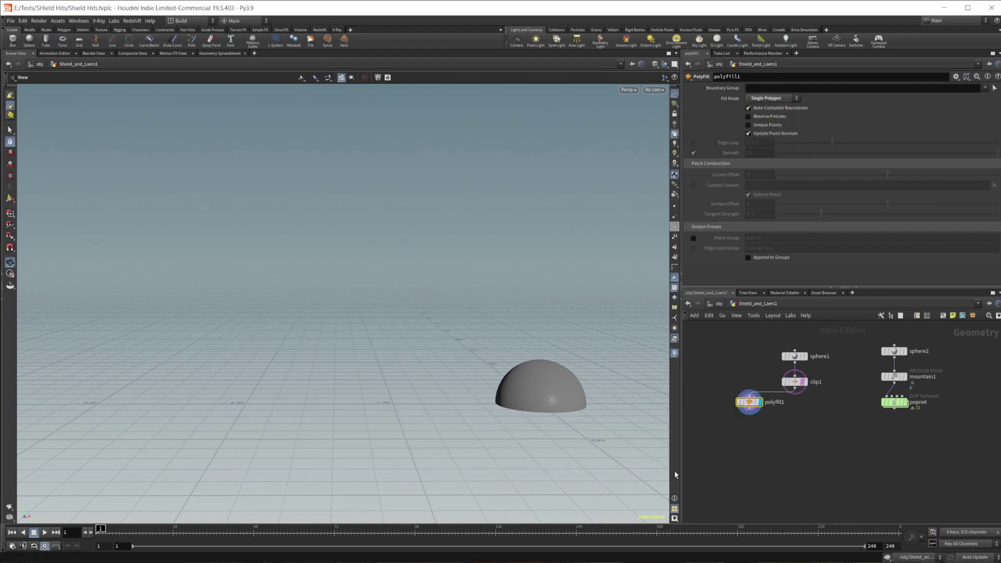
Add a VDB from Polygons node below polyfill1, fed by it, and display its result
{"action": "right_click_drag", "start_coordinate": [490, 418], "coordinate": [497, 425]}
{"action": "scroll", "coordinate": [496, 425], "scroll_direction": "up", "scroll_amount": 3}
{"action": "middle_click_drag", "start_coordinate": [761, 459], "coordinate": [732, 429]}
{"action": "key", "text": "Tab"}
{"action": "type", "text": "vdb"}
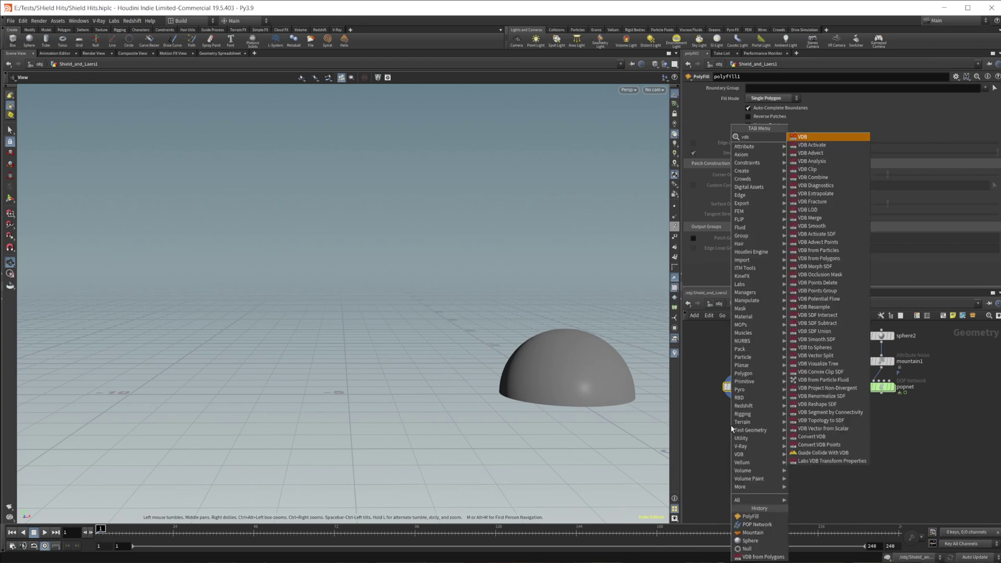
{"action": "type", "text": " fr"}
{"action": "key", "text": "Down"}
{"action": "key", "text": "Down"}
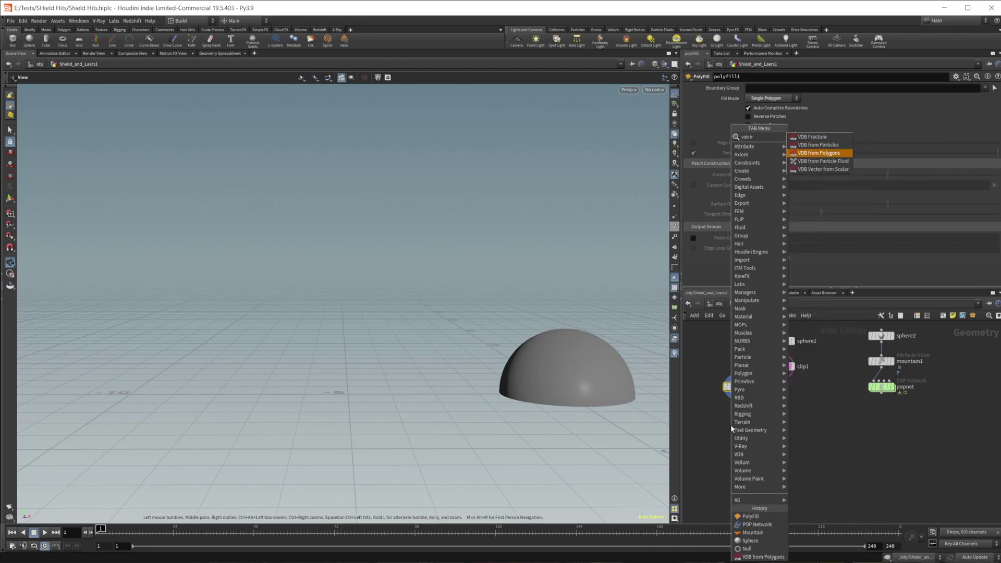
{"action": "key", "text": "Return"}
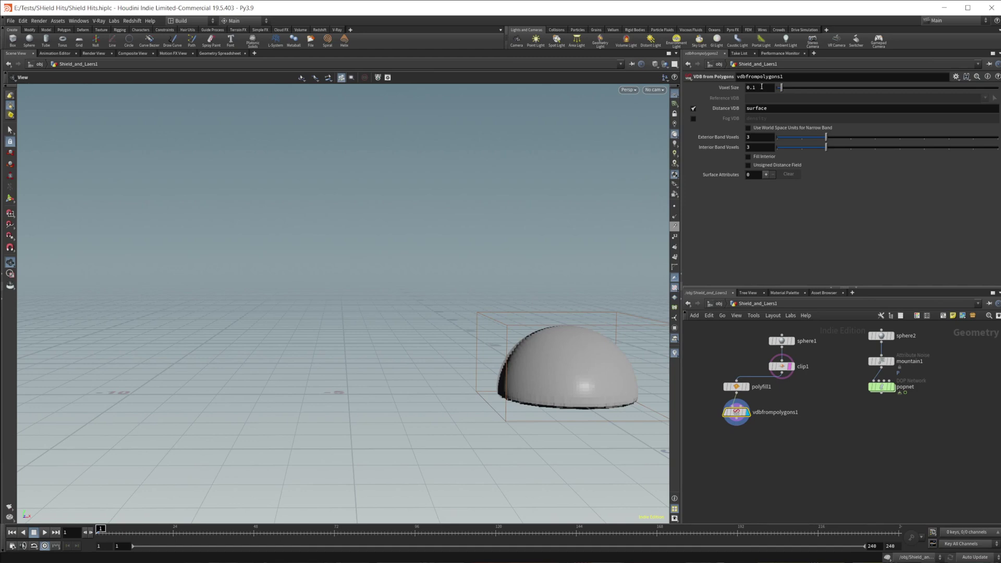
Set the voxel size of vdbfrompolygons1 to 0.01
{"action": "left_click", "coordinate": [761, 87]}
{"action": "type", "text": "1"}
{"action": "key", "text": "Return"}
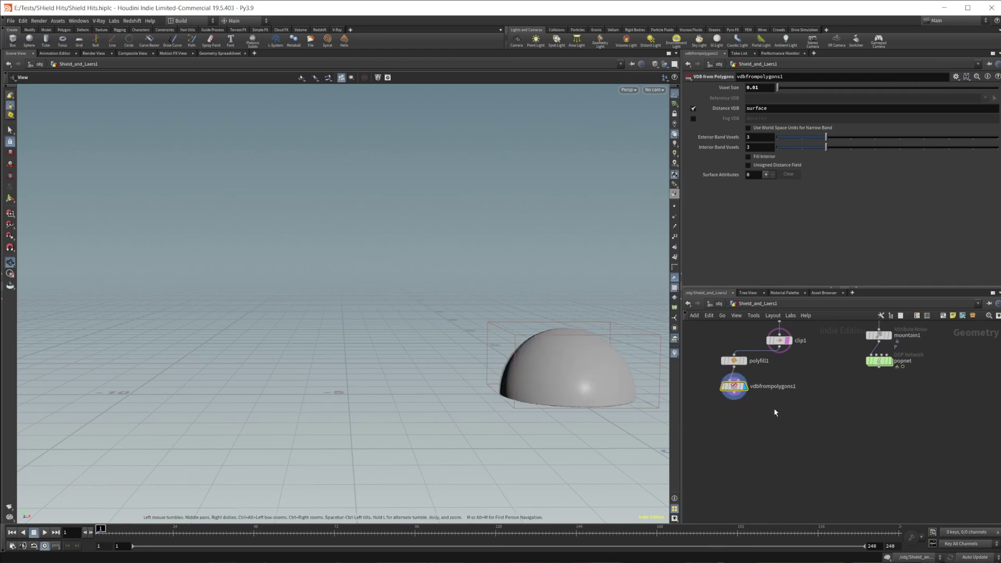
Add a Null node after vdbfrompolygons1 and rename it OUT_Shield_Collider
{"action": "key", "text": "Tab"}
{"action": "type", "text": "null"}
{"action": "key", "text": "Return"}
{"action": "left_click", "coordinate": [732, 417]}
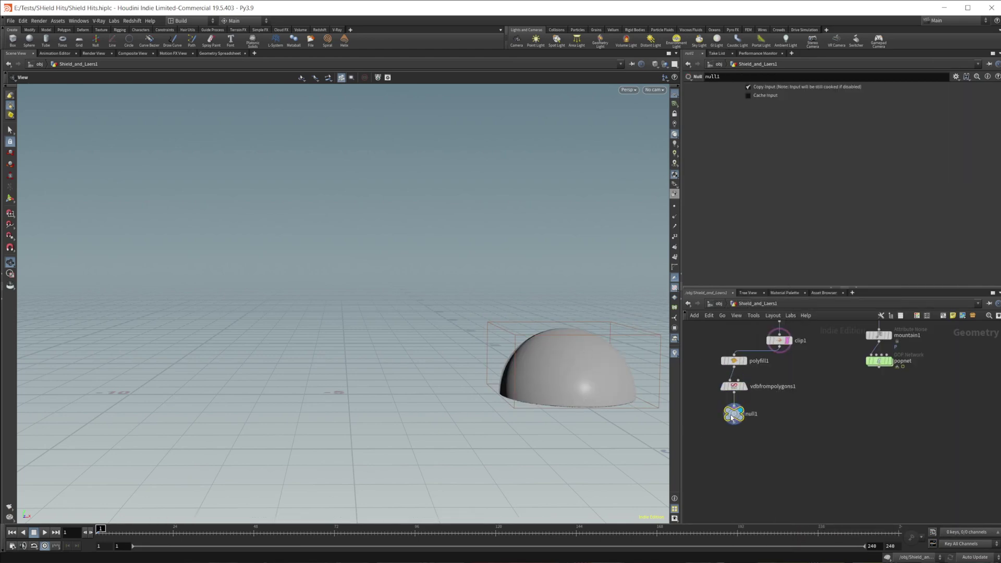
{"action": "double_click", "coordinate": [752, 415]}
{"action": "type", "text": "OUT_SHield_Collider"}
{"action": "key", "text": "Return"}
Inside popnet, set the SOP Path of staticobject1 to the OUT_Shield_Collider null in Shield_and_Laers1
{"action": "middle_click_drag", "start_coordinate": [880, 365], "coordinate": [805, 428]}
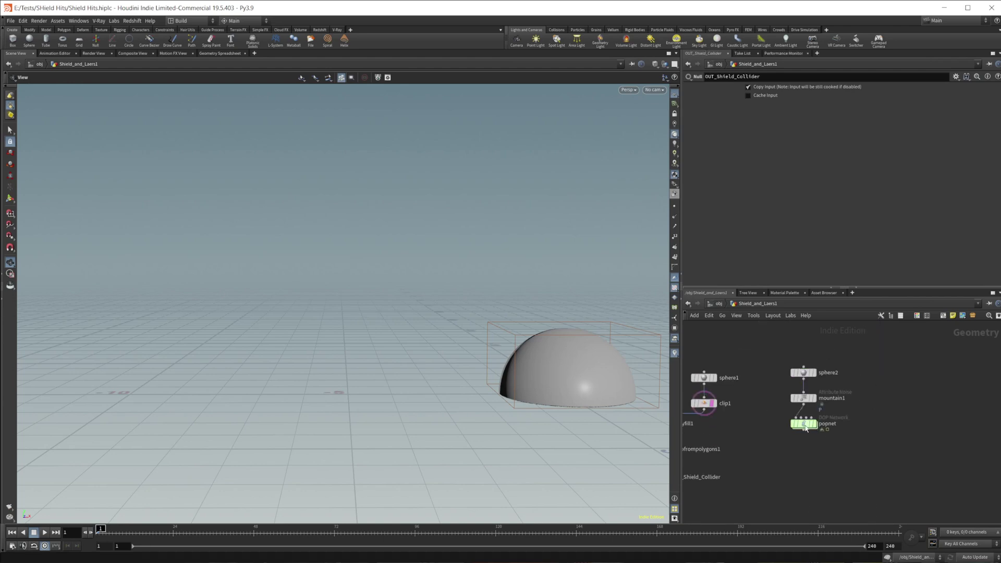
{"action": "double_click", "coordinate": [804, 425]}
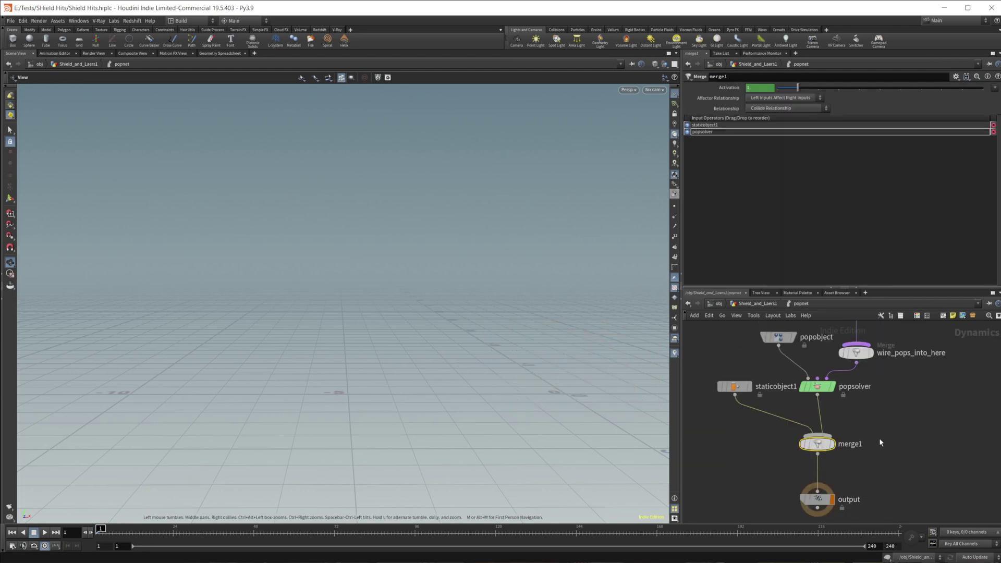
{"action": "middle_click_drag", "start_coordinate": [879, 439], "coordinate": [861, 491]}
{"action": "left_click", "coordinate": [713, 432]}
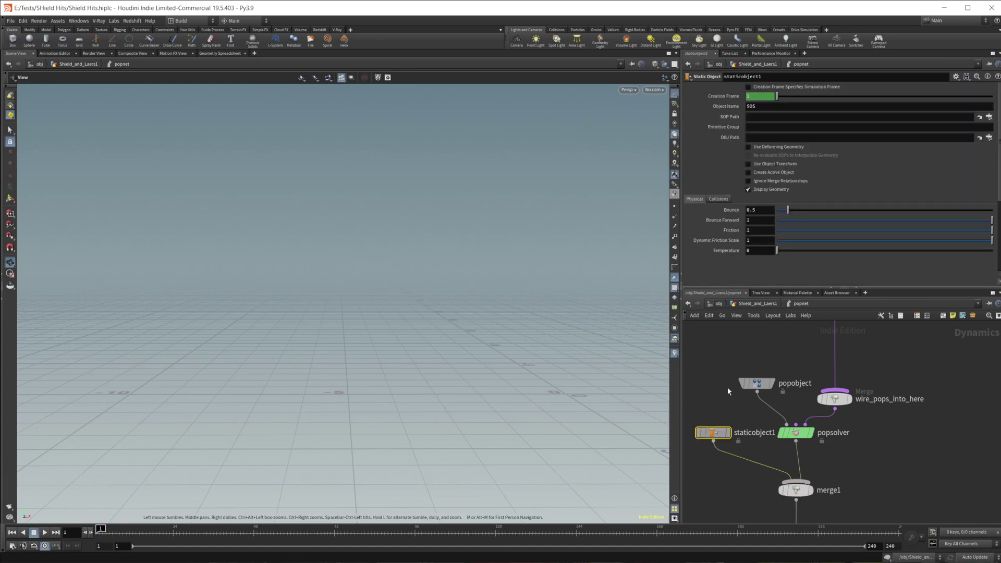
{"action": "left_click", "coordinate": [989, 118]}
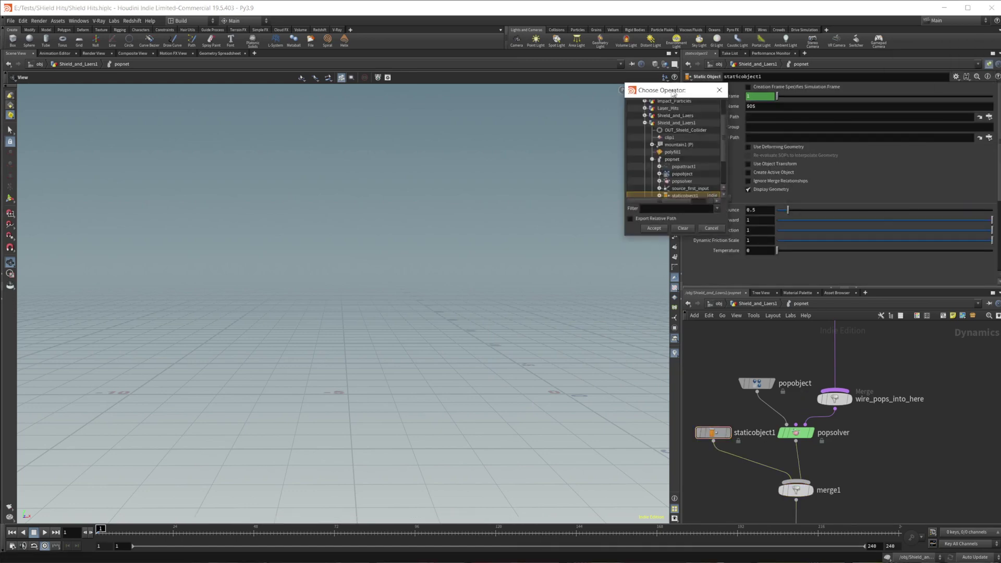
{"action": "left_click", "coordinate": [671, 135]}
{"action": "left_click", "coordinate": [640, 234]}
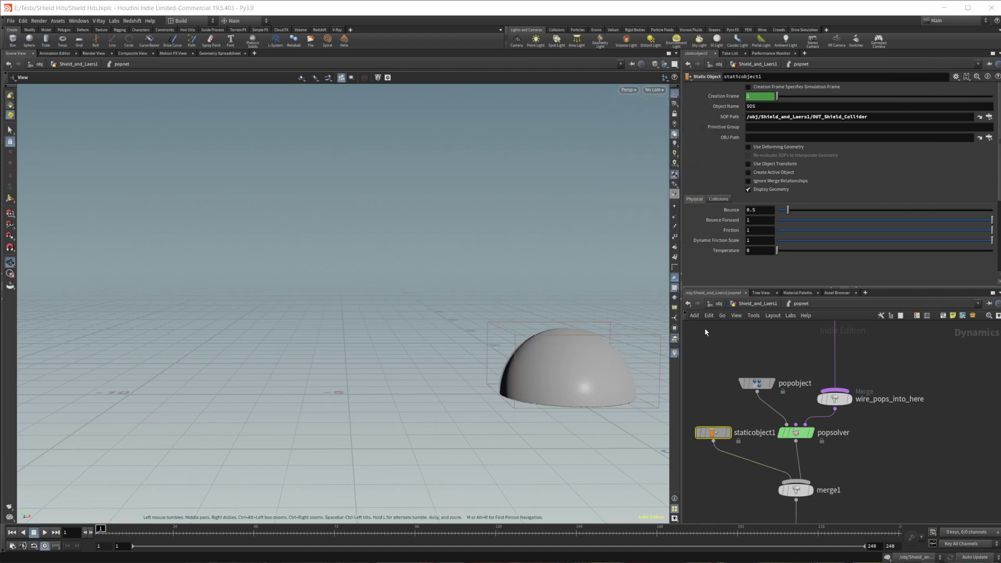
Play the simulation against the shield collider, then set staticobject1's Bounce to 0 and return to the first frame
{"action": "left_click", "coordinate": [45, 532]}
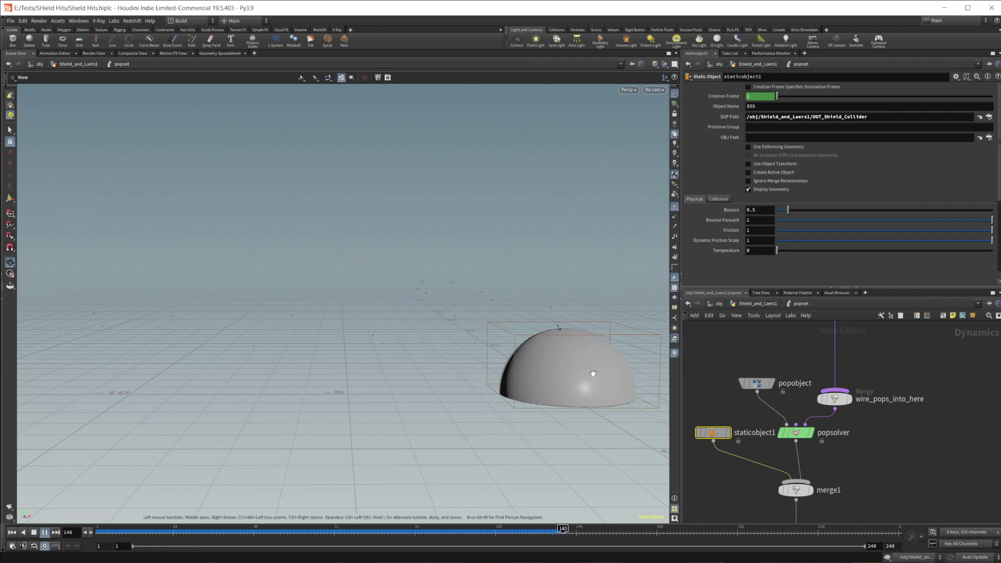
{"action": "left_click", "coordinate": [34, 532]}
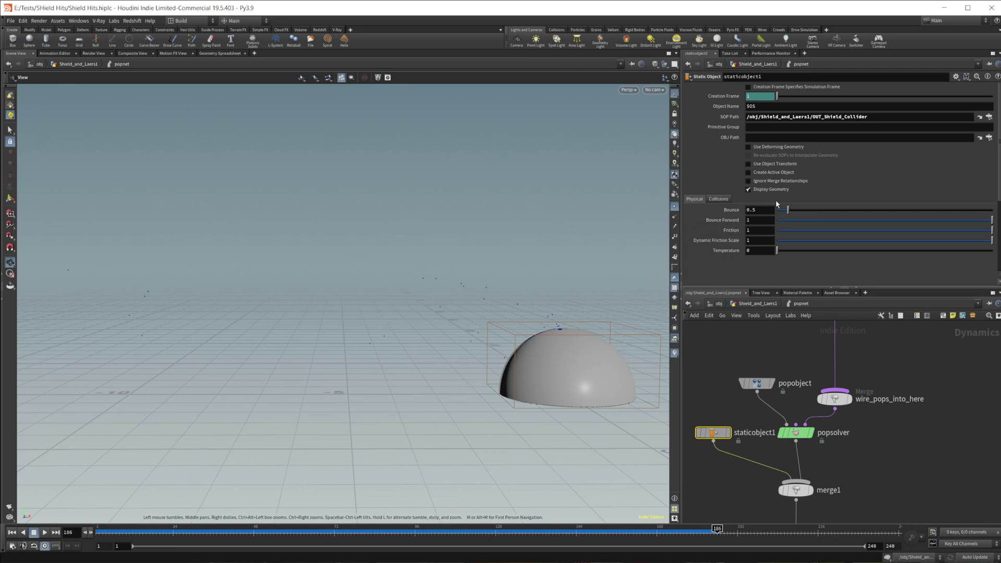
{"action": "left_click_drag", "start_coordinate": [788, 210], "coordinate": [759, 214]}
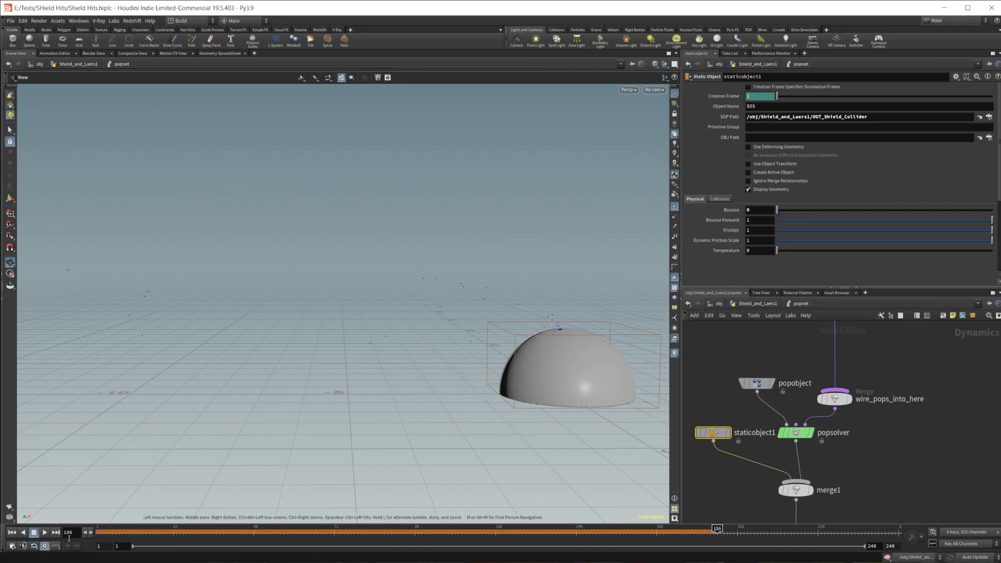
{"action": "left_click", "coordinate": [12, 534]}
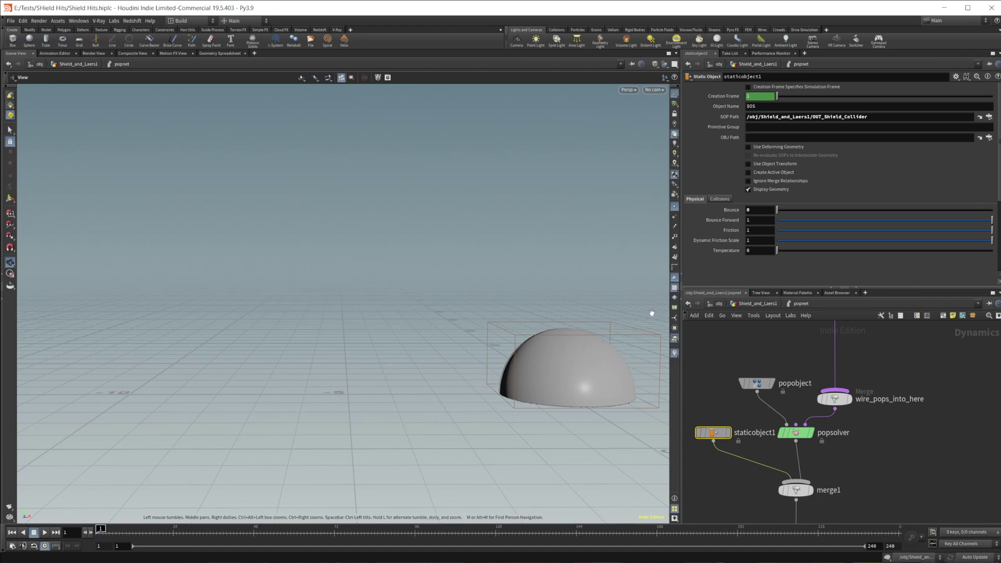
Turn off Display Geometry on staticobject1 and replay the simulation to inspect the particles where they hit the shield
{"action": "left_click", "coordinate": [755, 190]}
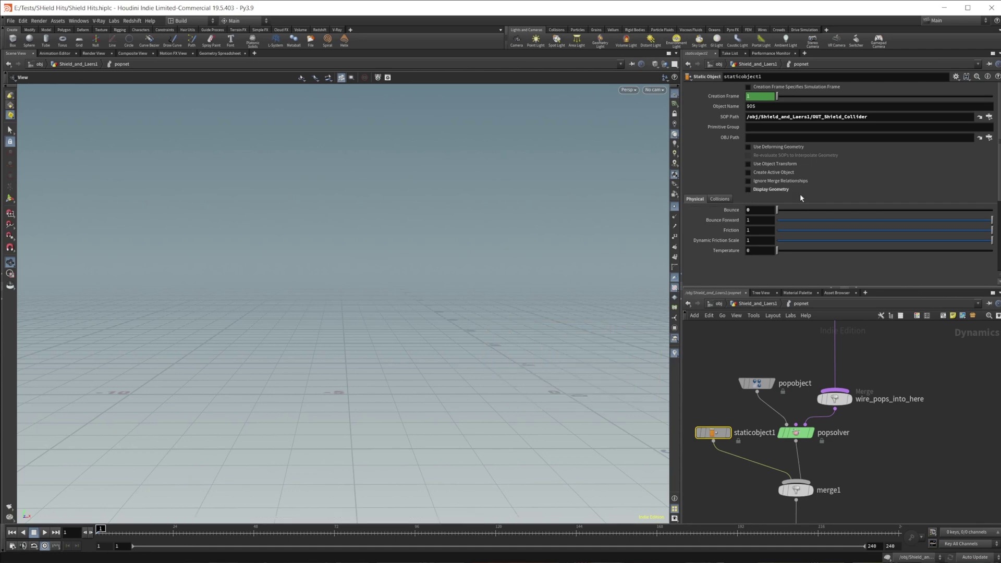
{"action": "left_click", "coordinate": [46, 532]}
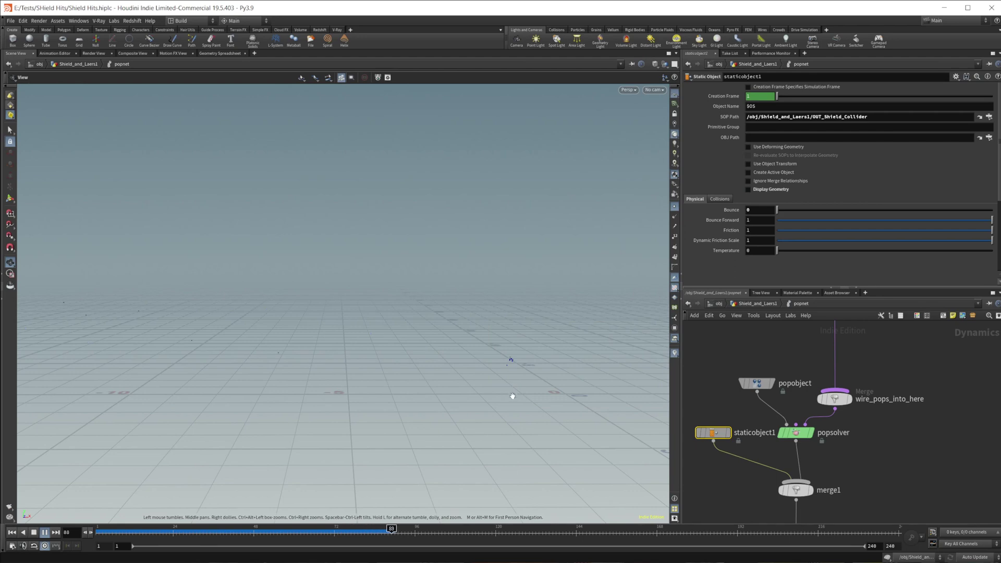
{"action": "left_click", "coordinate": [35, 533]}
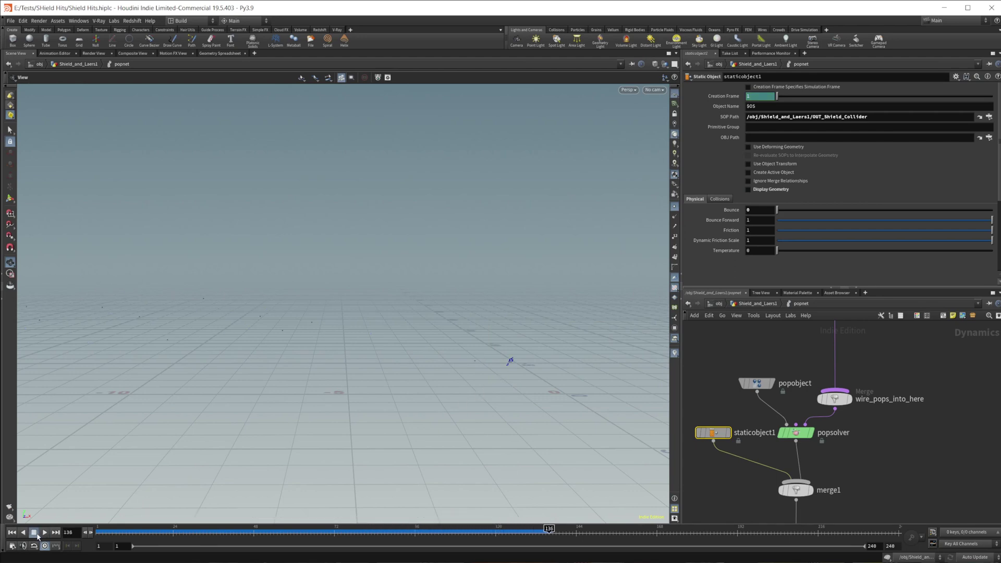
{"action": "left_click_drag", "start_coordinate": [502, 380], "coordinate": [589, 366]}
{"action": "middle_click_drag", "start_coordinate": [620, 365], "coordinate": [484, 395]}
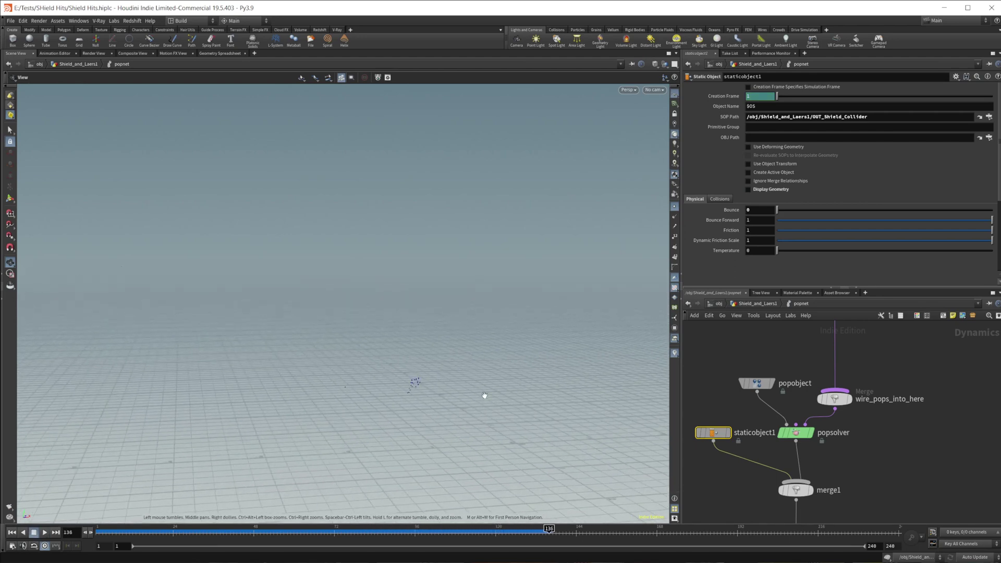
{"action": "left_click_drag", "start_coordinate": [449, 414], "coordinate": [420, 413]}
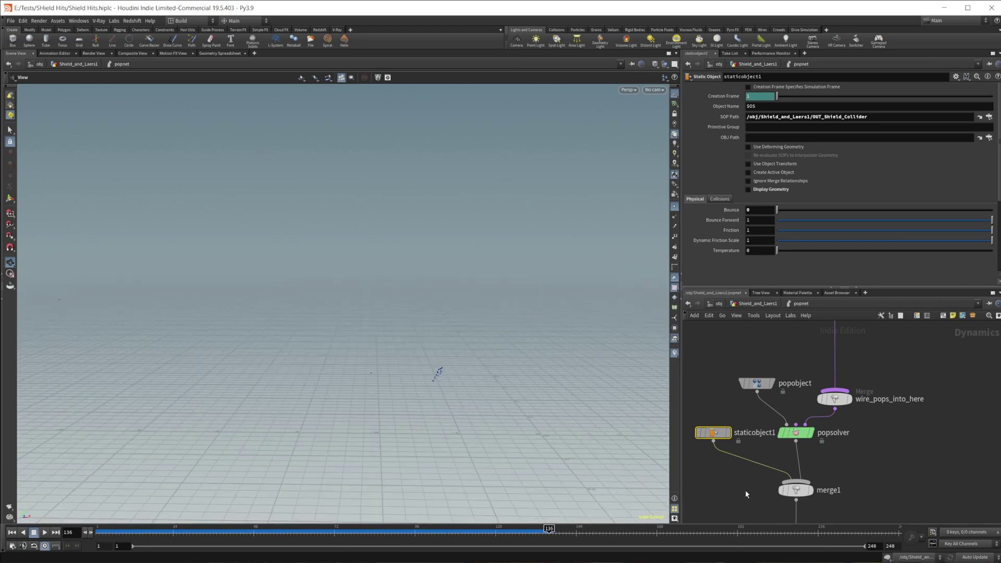
Add a POP Collision Detect node and insert it between popattract1 and wire_pops_into_here
{"action": "middle_click_drag", "start_coordinate": [918, 386], "coordinate": [861, 453]}
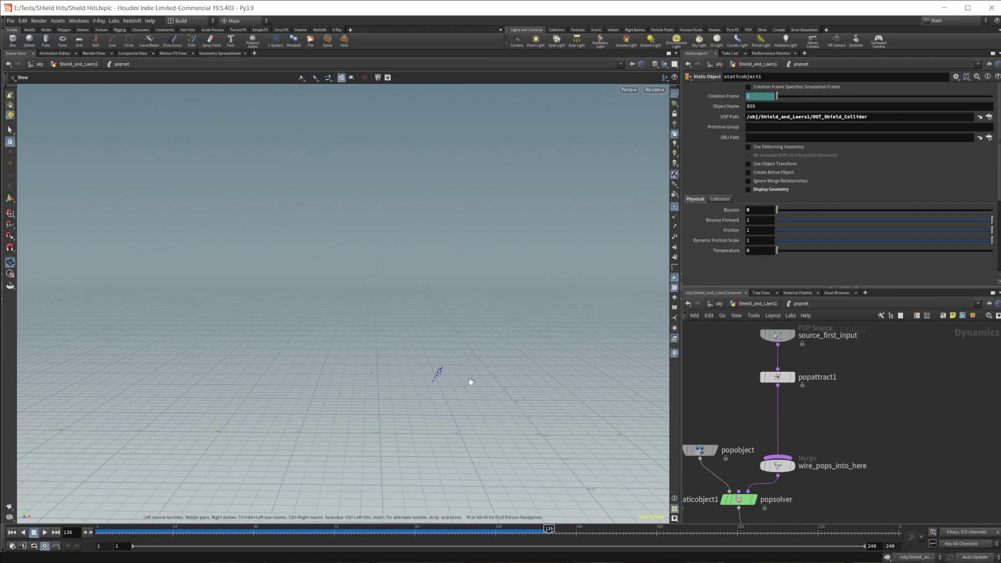
{"action": "key", "text": "Tab"}
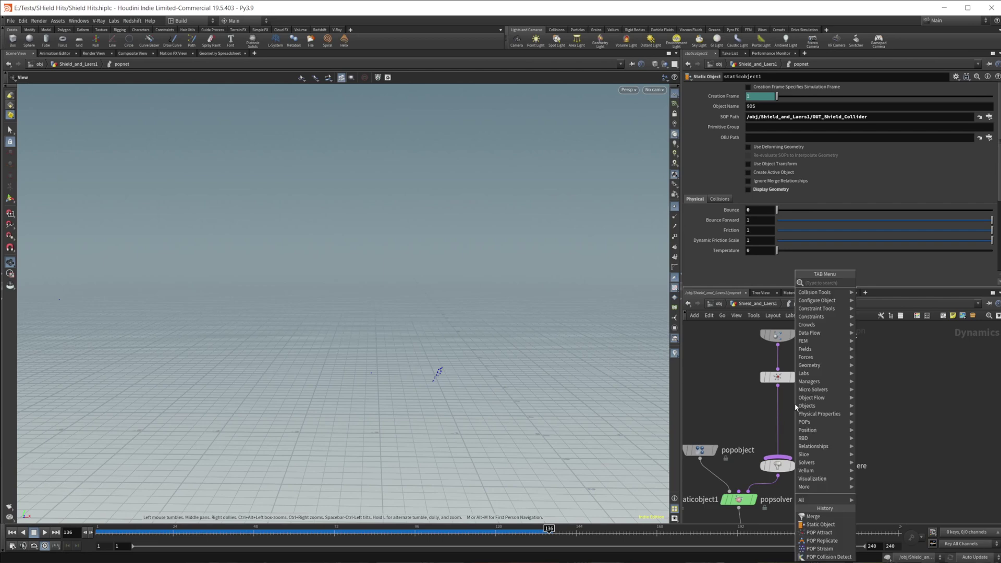
{"action": "type", "text": "po"}
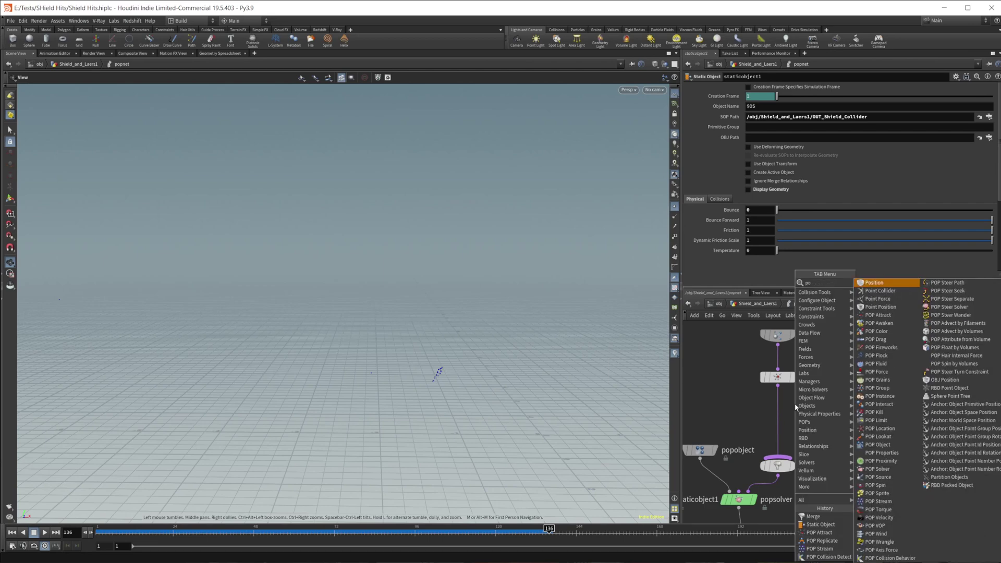
{"action": "type", "text": "p de"}
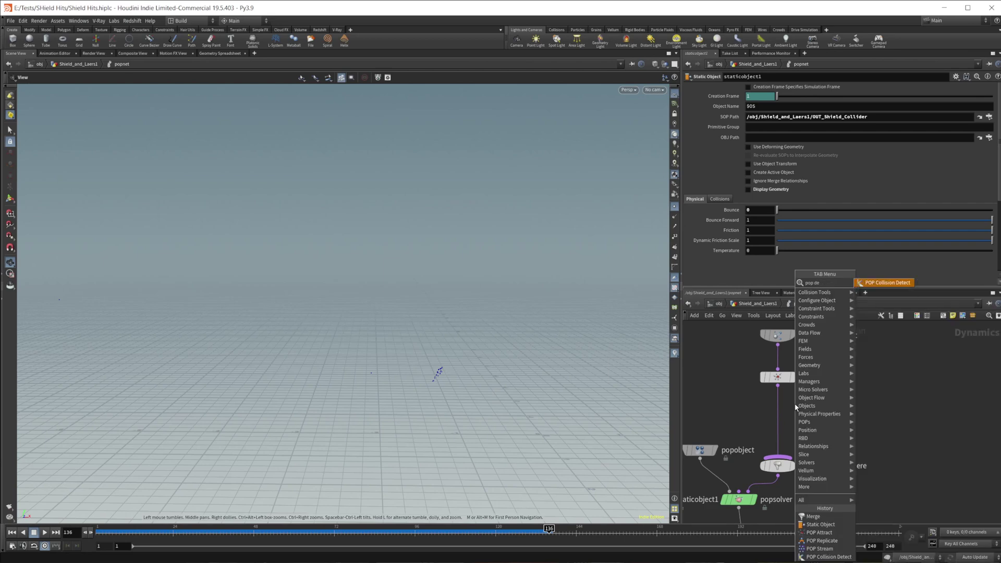
{"action": "key", "text": "Return"}
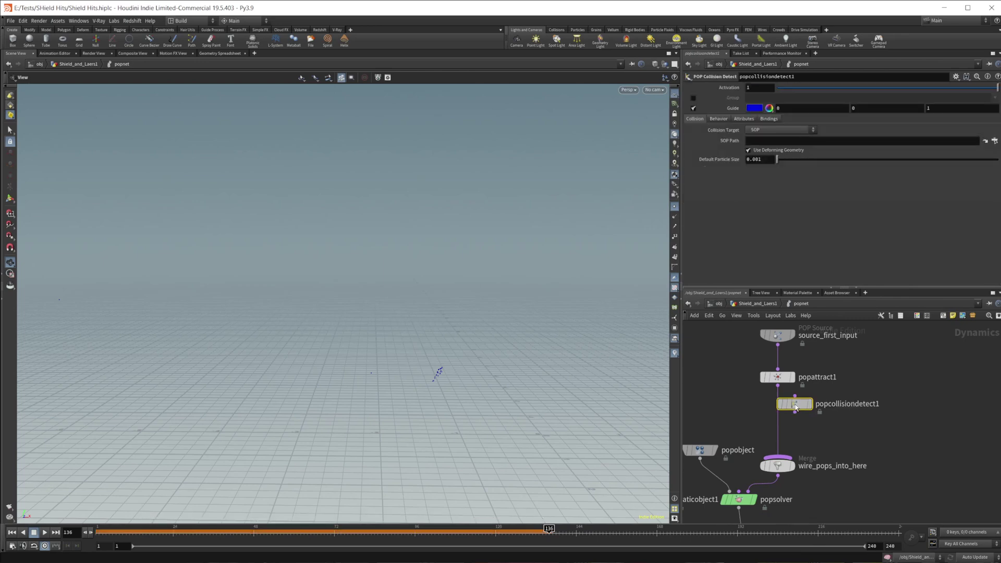
{"action": "left_click", "coordinate": [777, 414]}
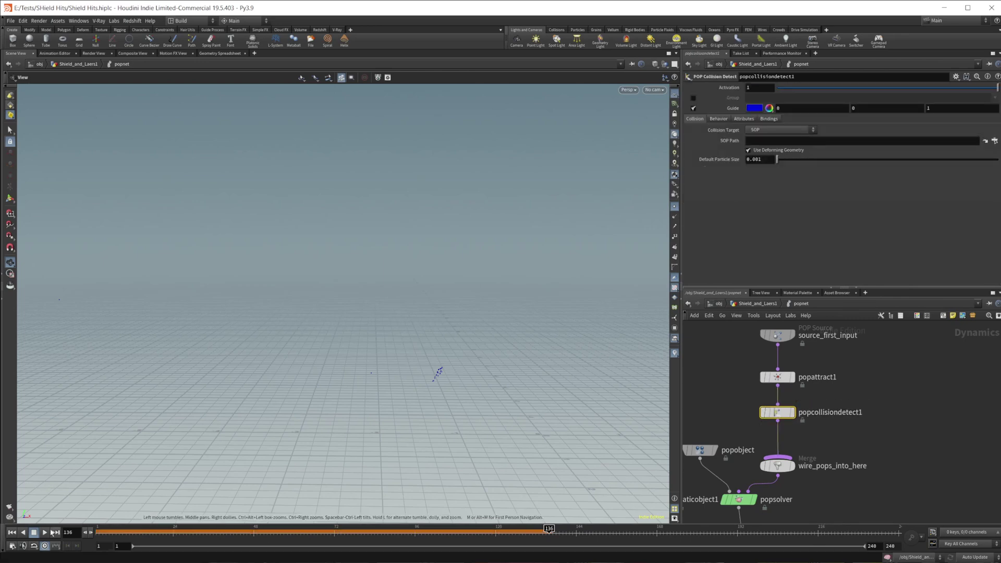
Reset the timeline to the first frame and set popcollisiondetect1's SOP Path to the OUT_Shield_Collider null
{"action": "left_click", "coordinate": [11, 532]}
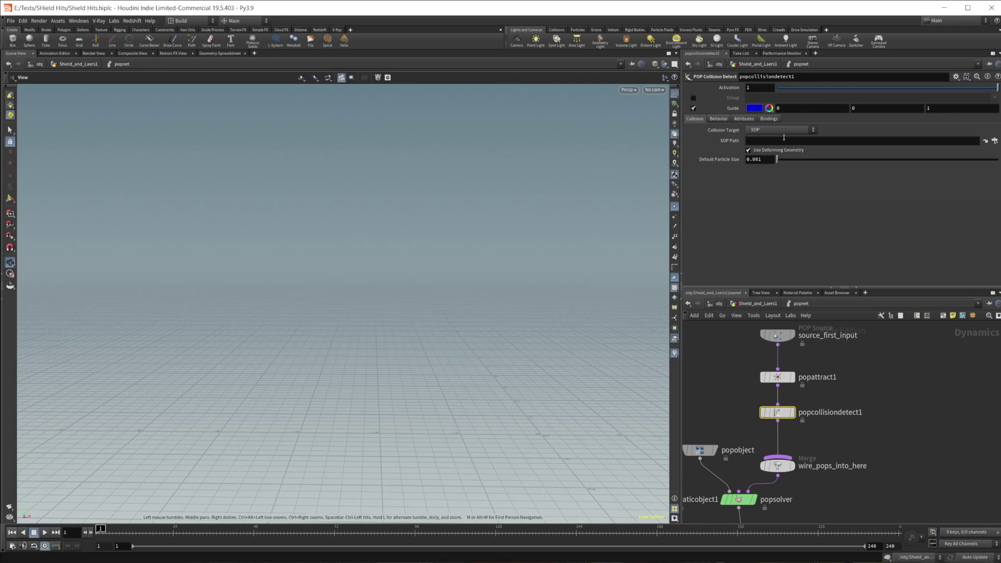
{"action": "left_click", "coordinate": [994, 141]}
{"action": "left_click_drag", "start_coordinate": [985, 76], "coordinate": [562, 145]}
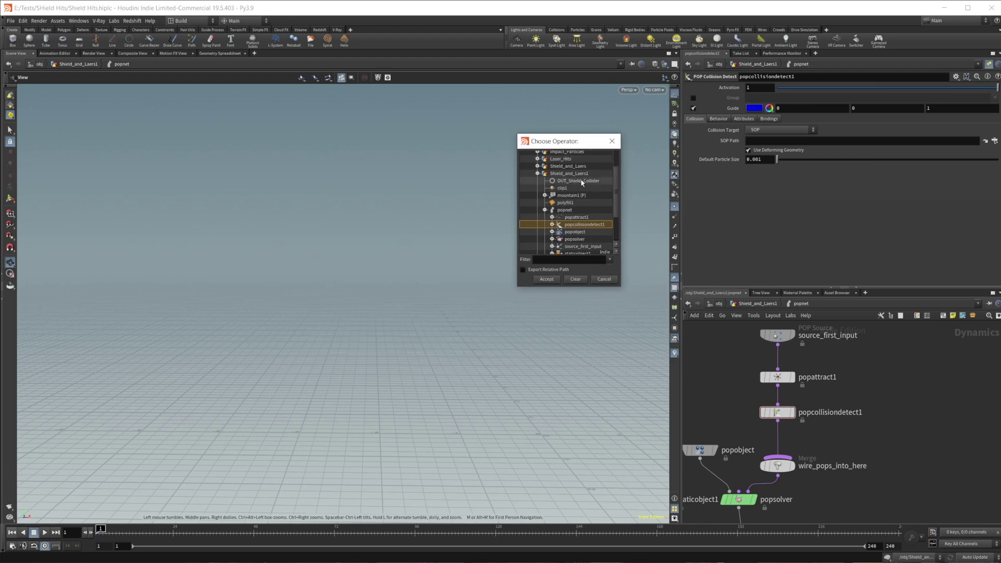
{"action": "left_click", "coordinate": [578, 180]}
{"action": "left_click", "coordinate": [546, 279]}
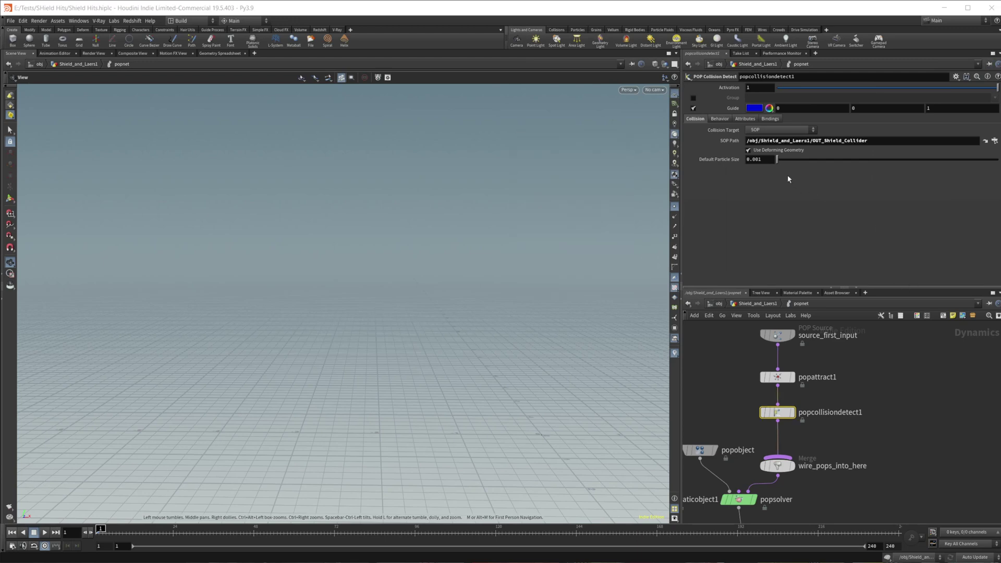
Enable Accumulate Hits on popcollisiondetect1 and assign the hit particles to a group named collided
{"action": "left_click", "coordinate": [720, 119]}
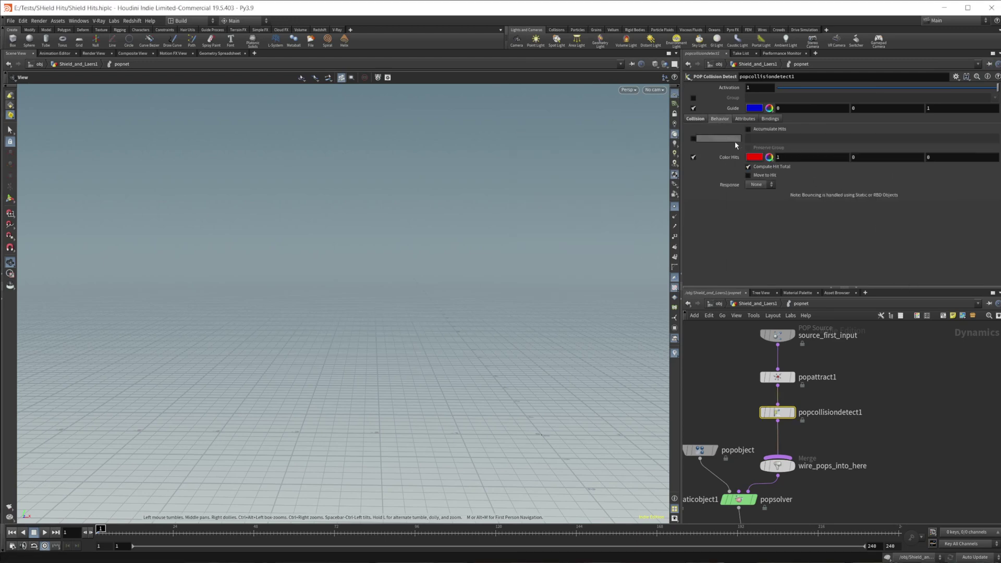
{"action": "left_click", "coordinate": [767, 130]}
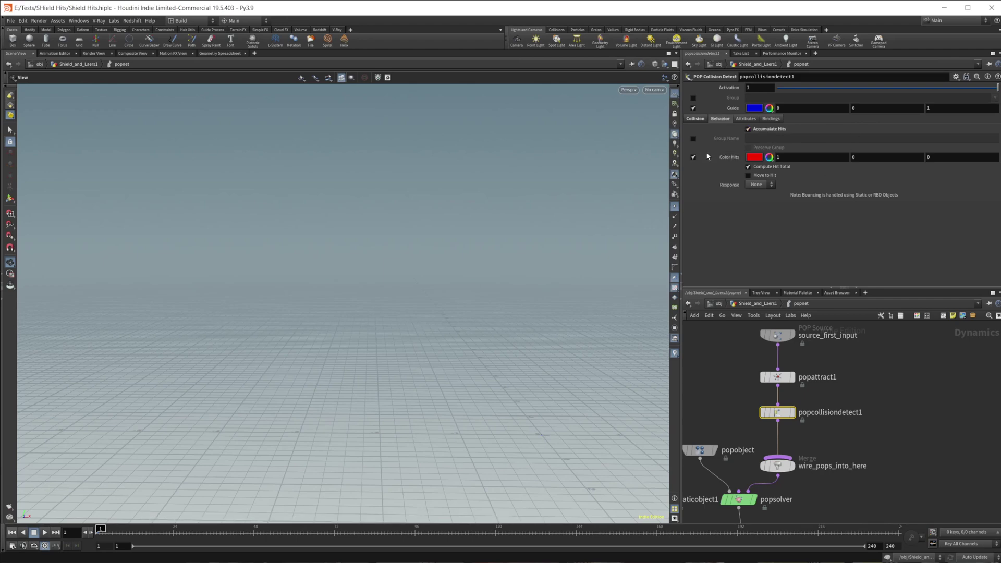
{"action": "left_click", "coordinate": [692, 139]}
{"action": "left_click", "coordinate": [750, 140]}
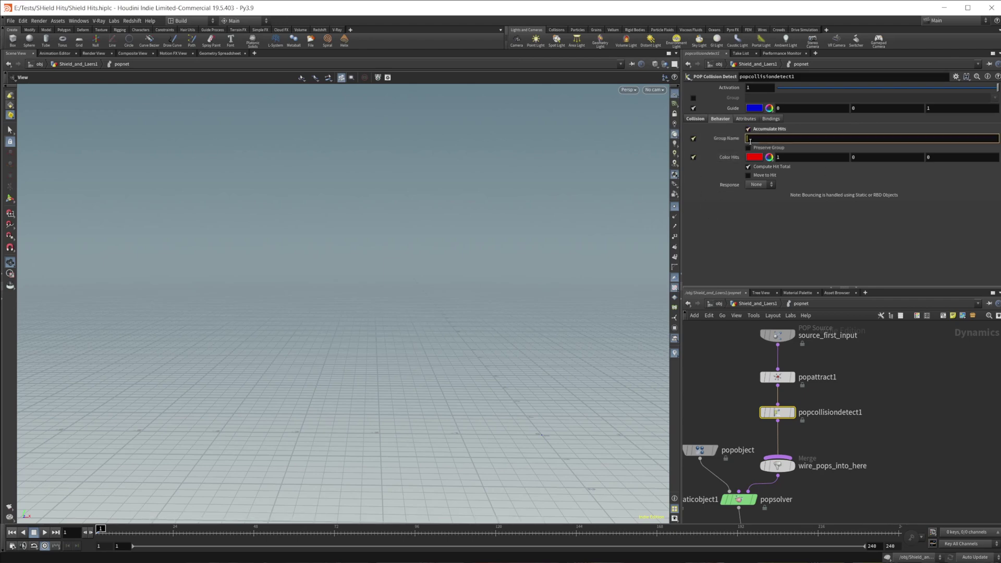
{"action": "type", "text": "collided"}
{"action": "key", "text": "Return"}
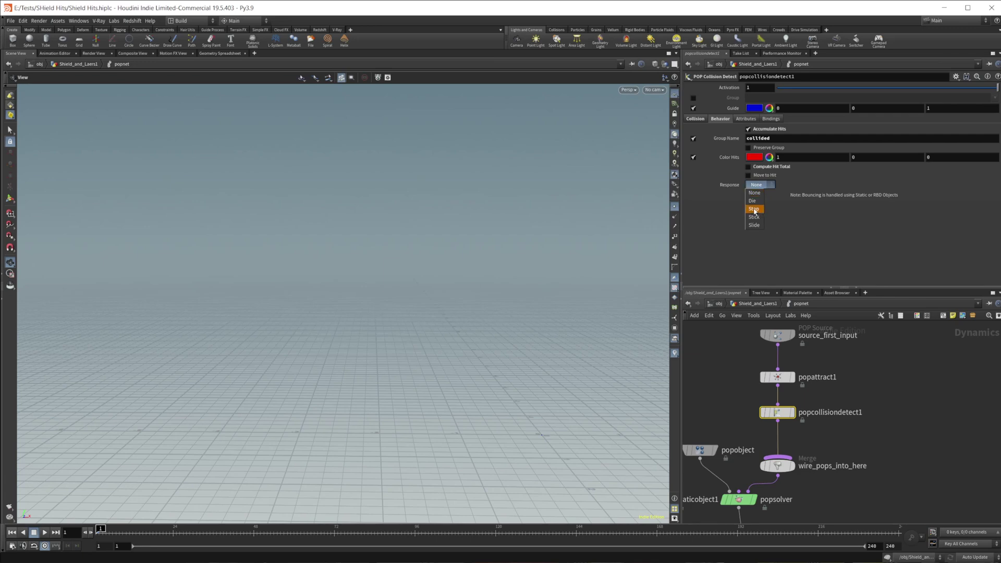
Disable Compute Hit Total and set the collision response to Stop on popcollisiondetect1, then play the simulation to check it
{"action": "left_click", "coordinate": [753, 208]}
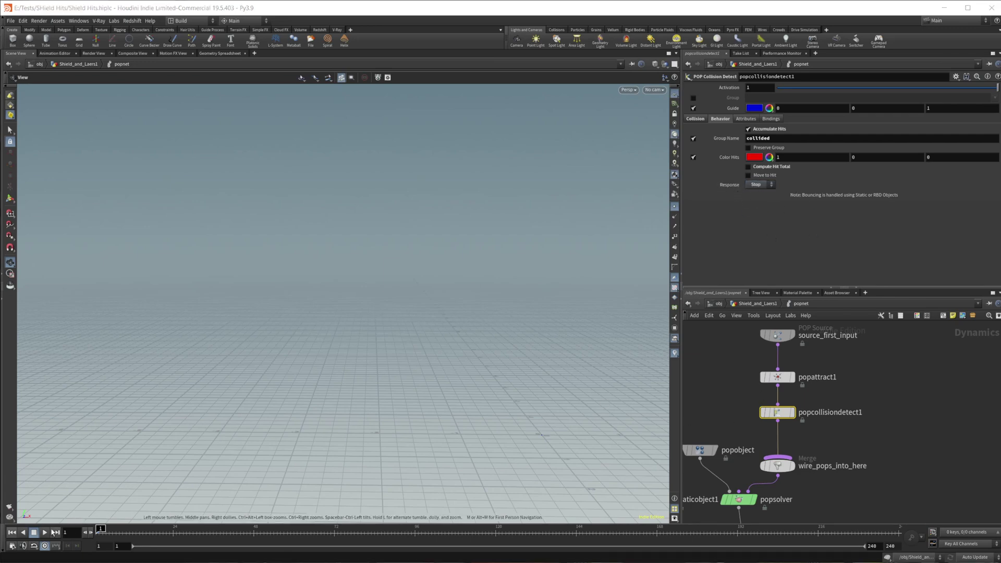
{"action": "left_click", "coordinate": [46, 532]}
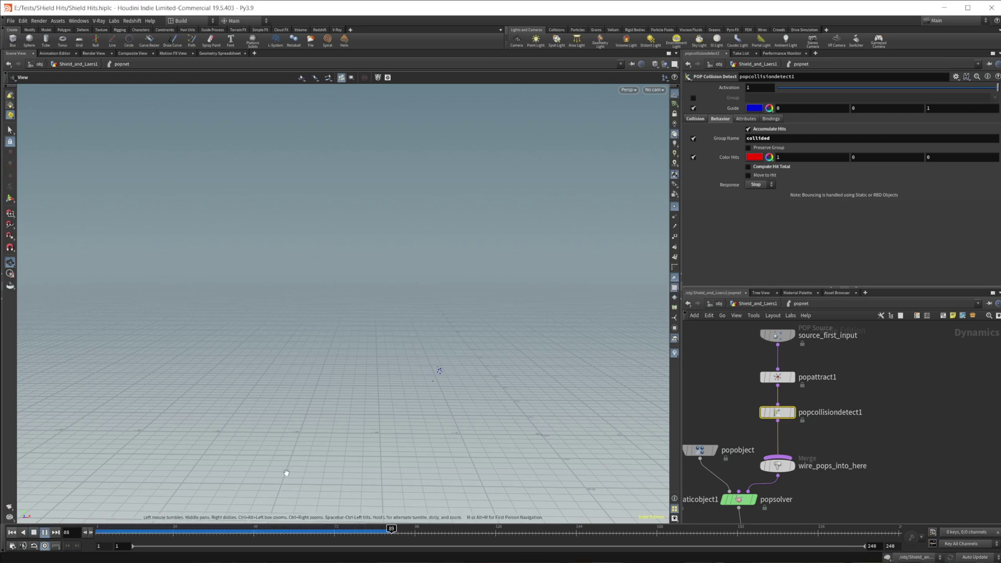
{"action": "left_click", "coordinate": [45, 532]}
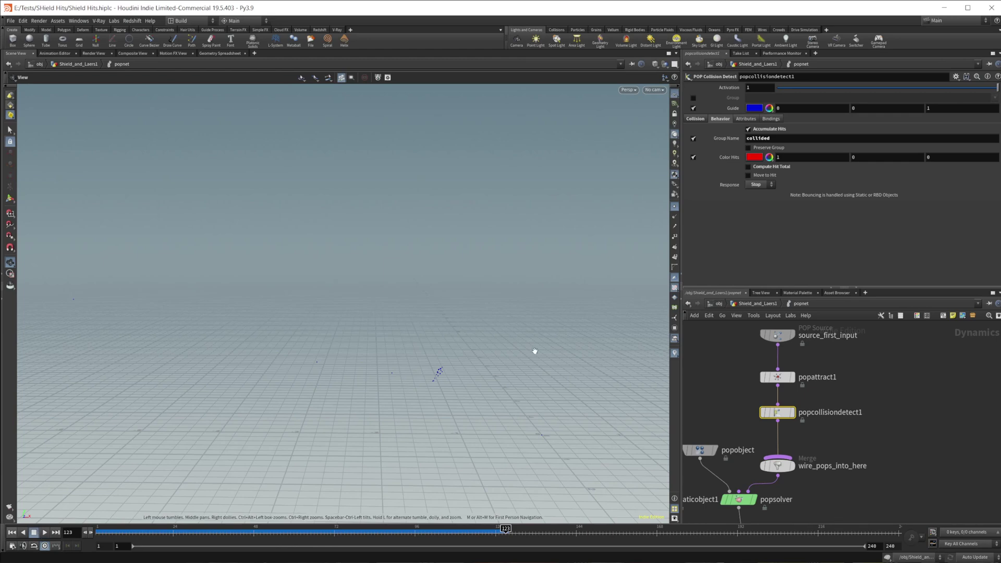
Switch the viewport's point display off and back on to inspect the simulated particles
{"action": "left_click", "coordinate": [674, 208]}
{"action": "right_click_drag", "start_coordinate": [440, 397], "coordinate": [485, 416]}
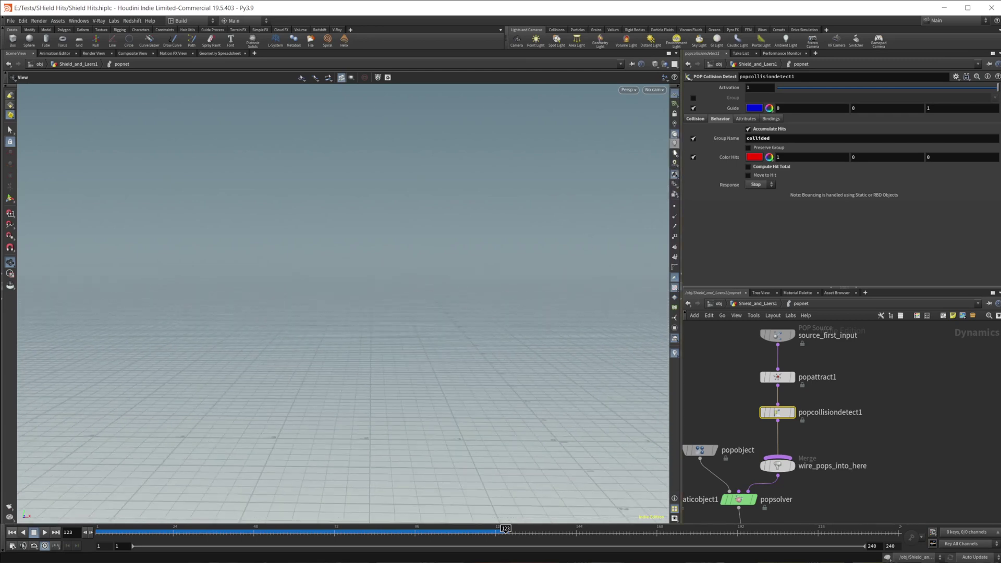
{"action": "left_click", "coordinate": [674, 206]}
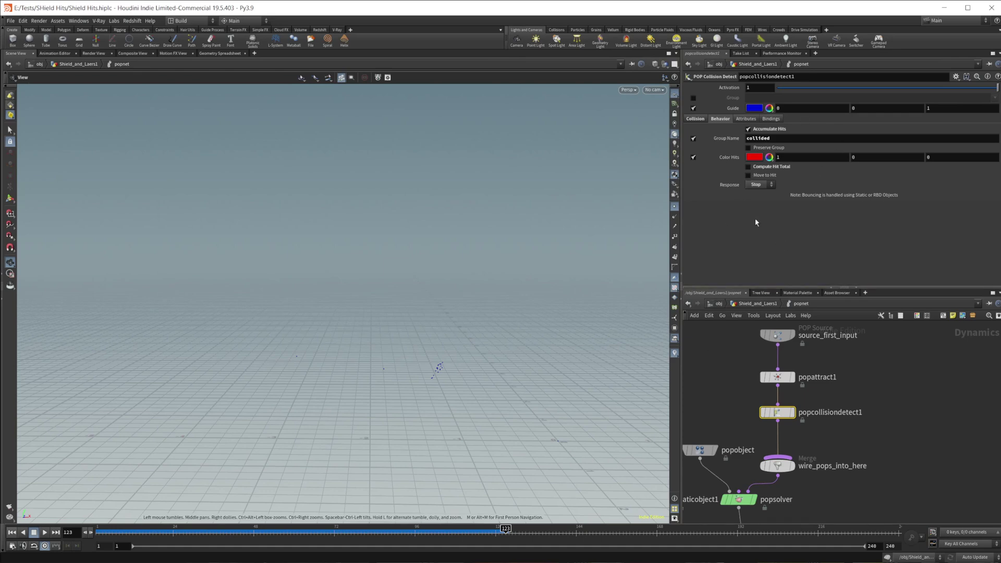
{"action": "right_click_drag", "start_coordinate": [454, 368], "coordinate": [436, 370]}
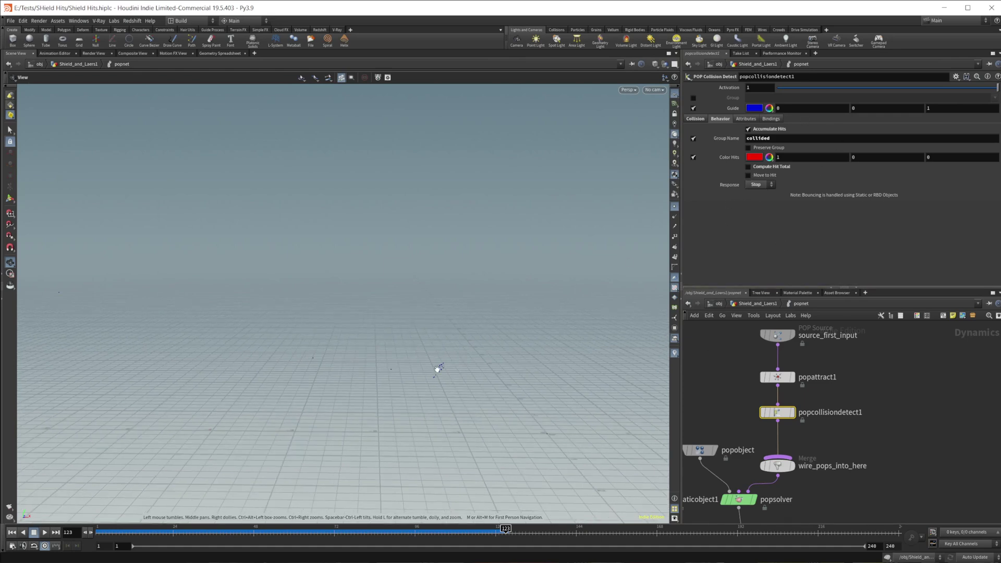
{"action": "middle_click_drag", "start_coordinate": [436, 369], "coordinate": [390, 363]}
Add a POP Stream node beside the particle chain and set its Source Group to collided
{"action": "middle_click_drag", "start_coordinate": [917, 370], "coordinate": [874, 391]}
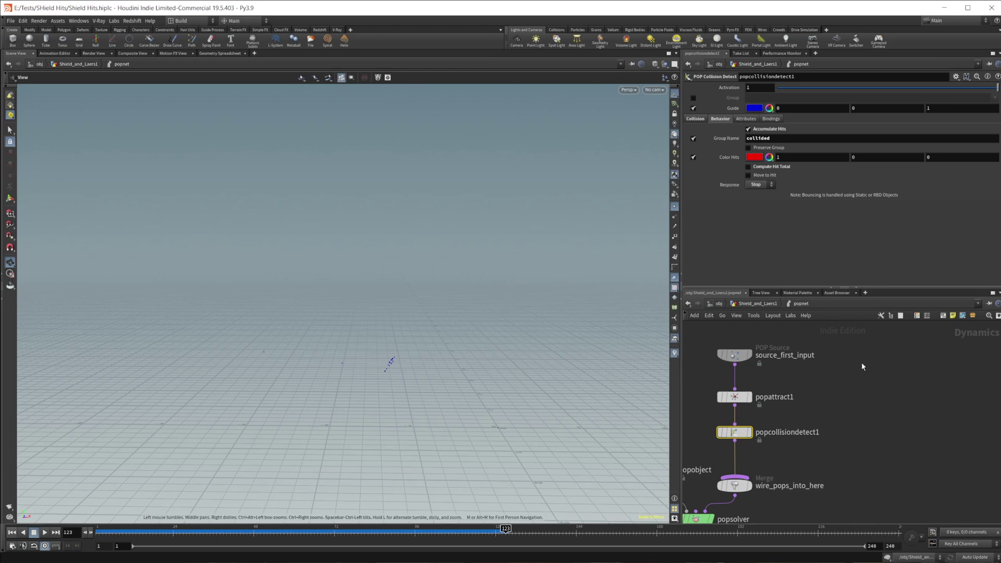
{"action": "key", "text": "Tab"}
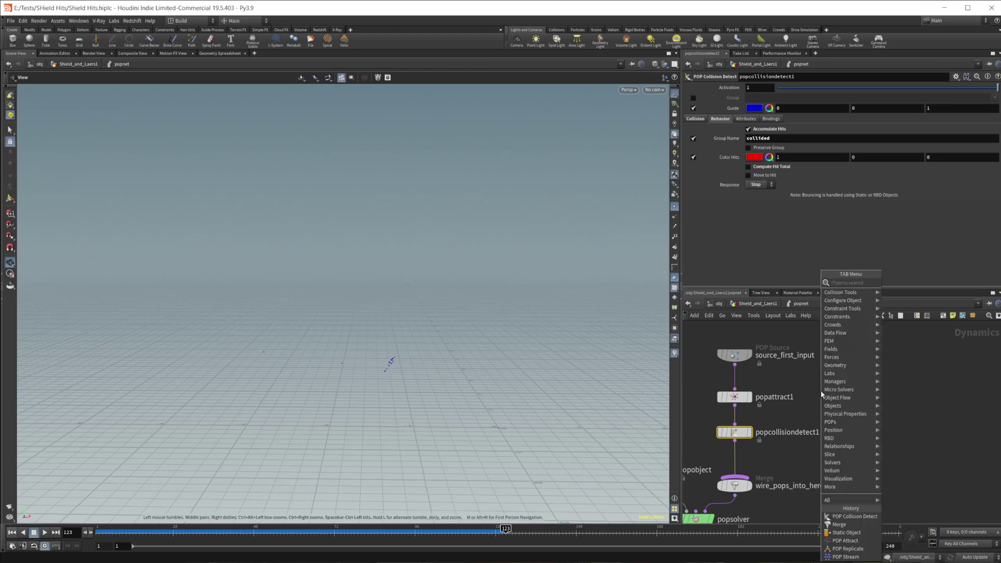
{"action": "type", "text": "pop str"}
{"action": "key", "text": "Return"}
{"action": "left_click", "coordinate": [834, 375]}
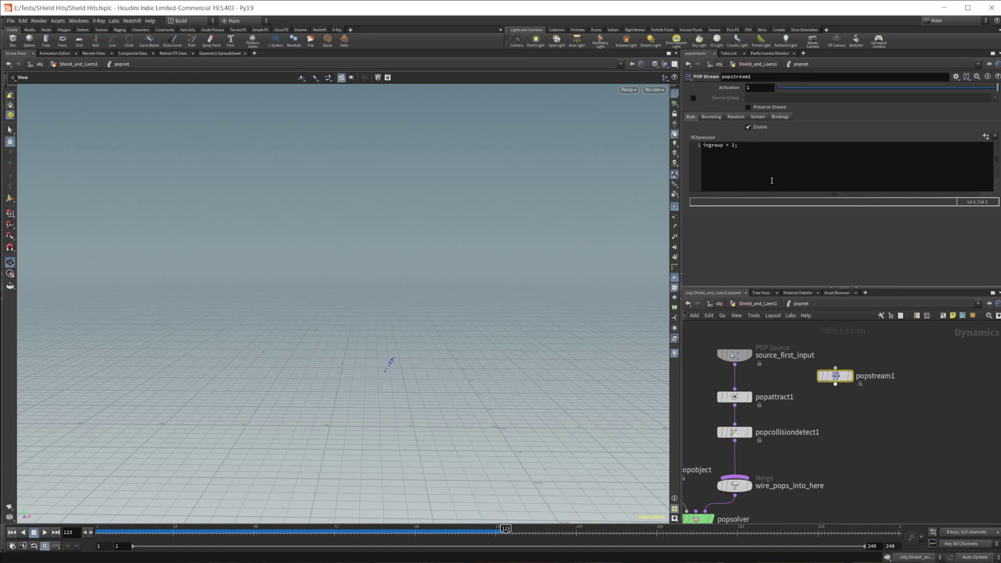
{"action": "left_click", "coordinate": [693, 98]}
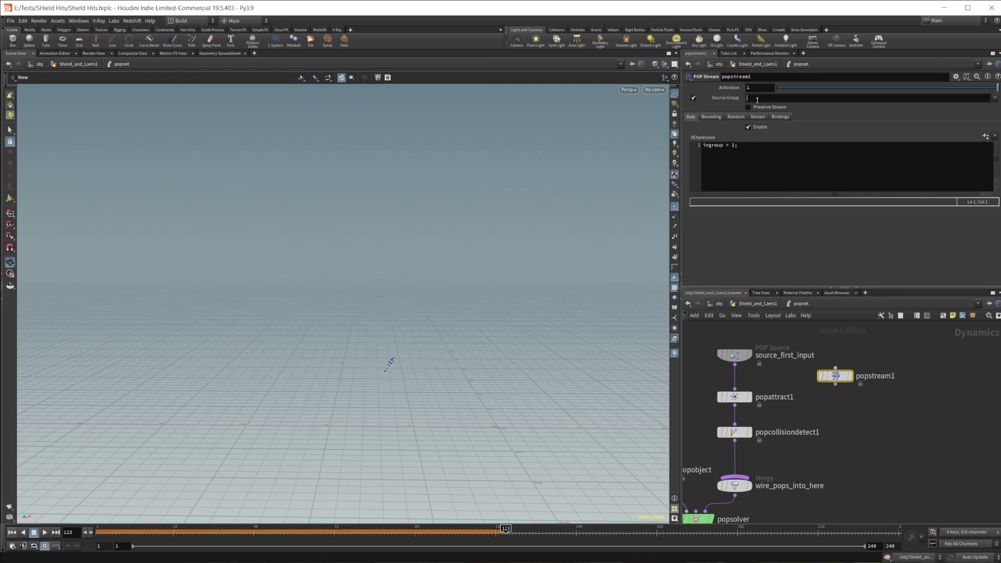
{"action": "left_click", "coordinate": [803, 99]}
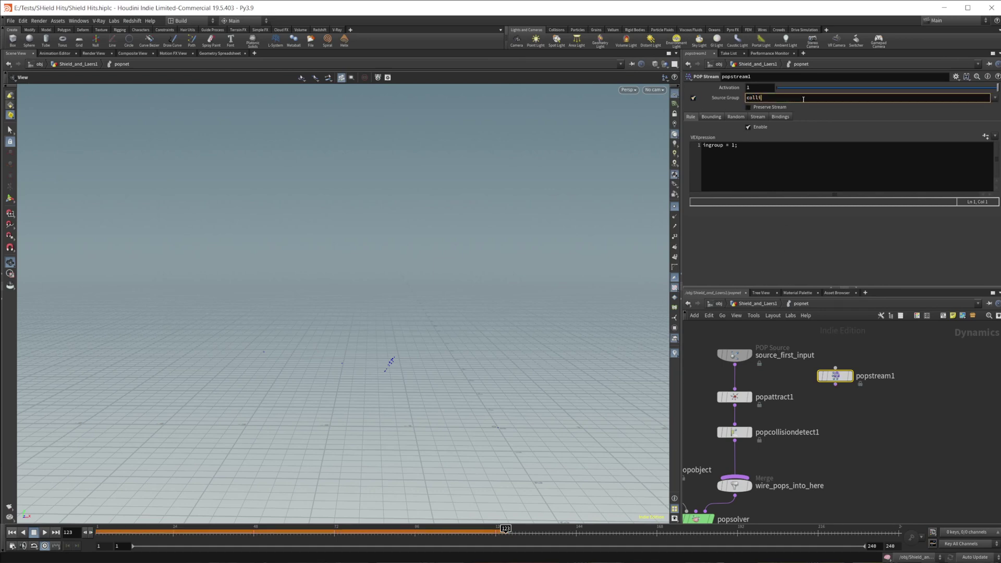
{"action": "key", "text": "Return"}
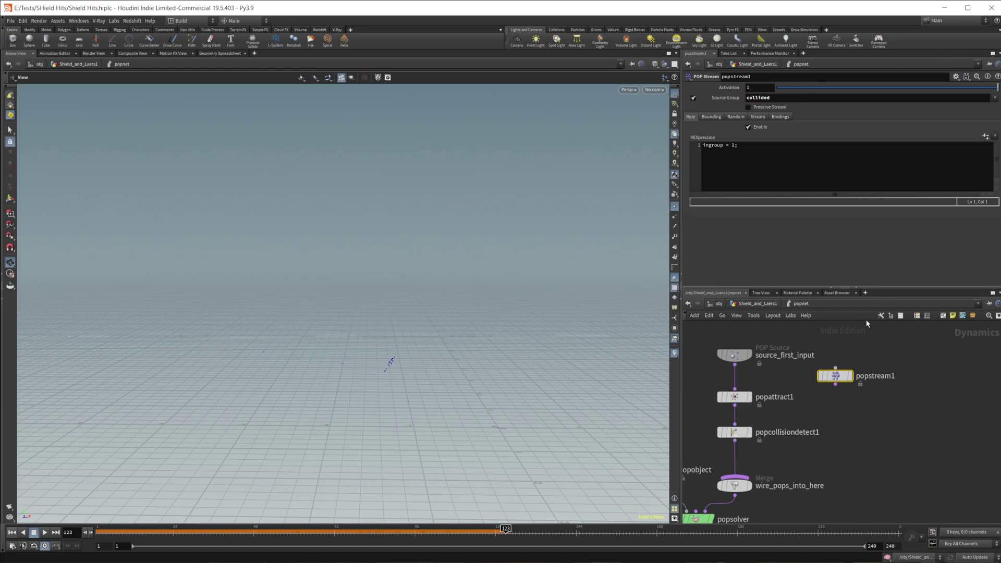
Add a POP Replicate node below popstream1, feed popstream1 into it and connect its output to wire_pops_into_here
{"action": "key", "text": "Tab"}
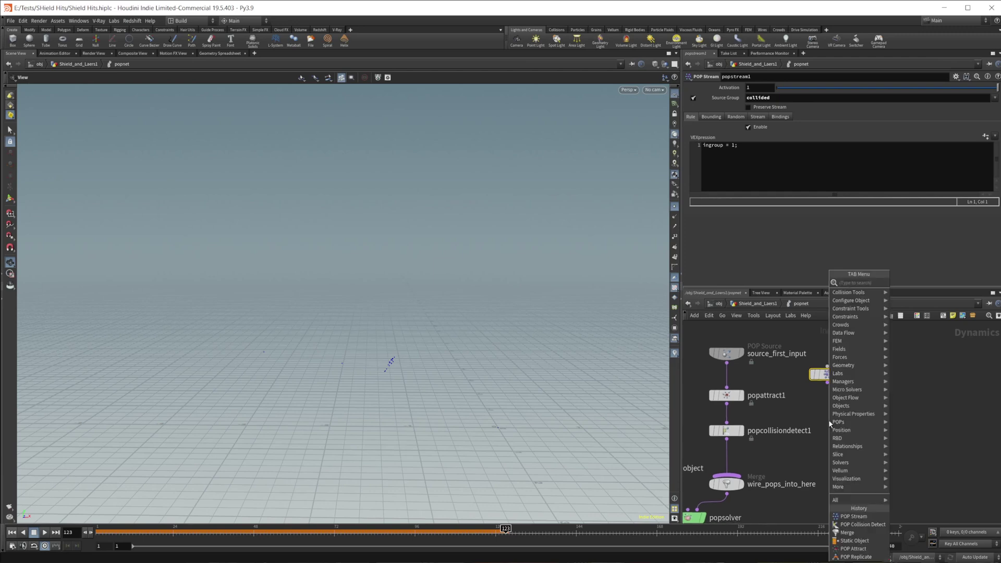
{"action": "type", "text": "pop re"}
{"action": "left_click", "coordinate": [856, 557]}
{"action": "left_click", "coordinate": [828, 420]}
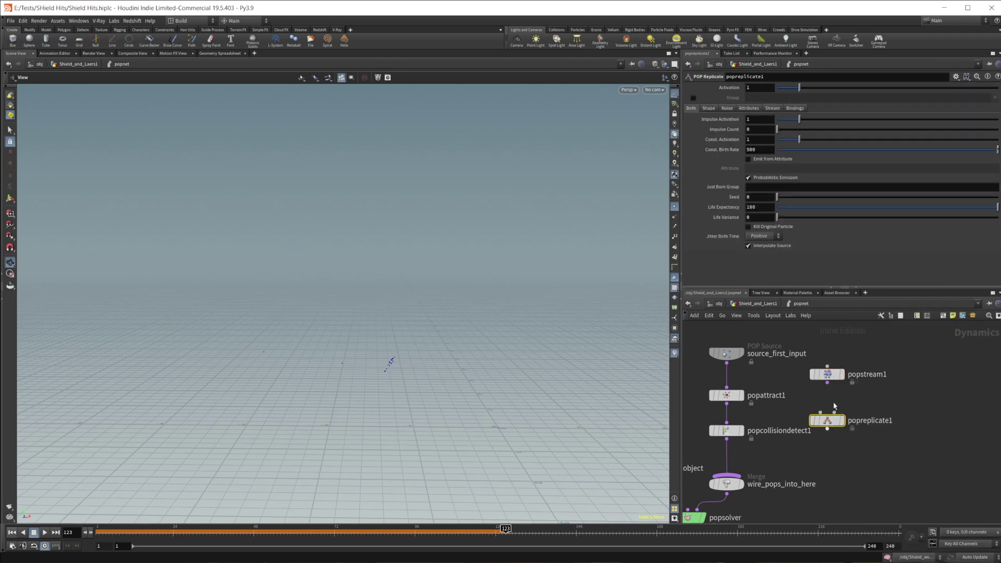
{"action": "left_click_drag", "start_coordinate": [830, 386], "coordinate": [726, 475]}
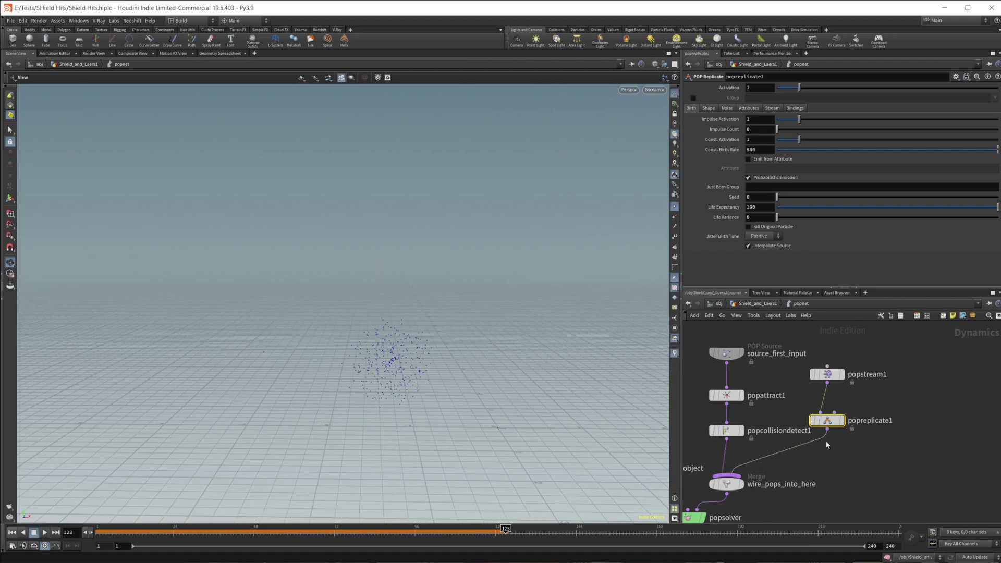
Play the simulation from the first frame to check the replicated particles
{"action": "left_click", "coordinate": [12, 532]}
{"action": "left_click", "coordinate": [44, 533]}
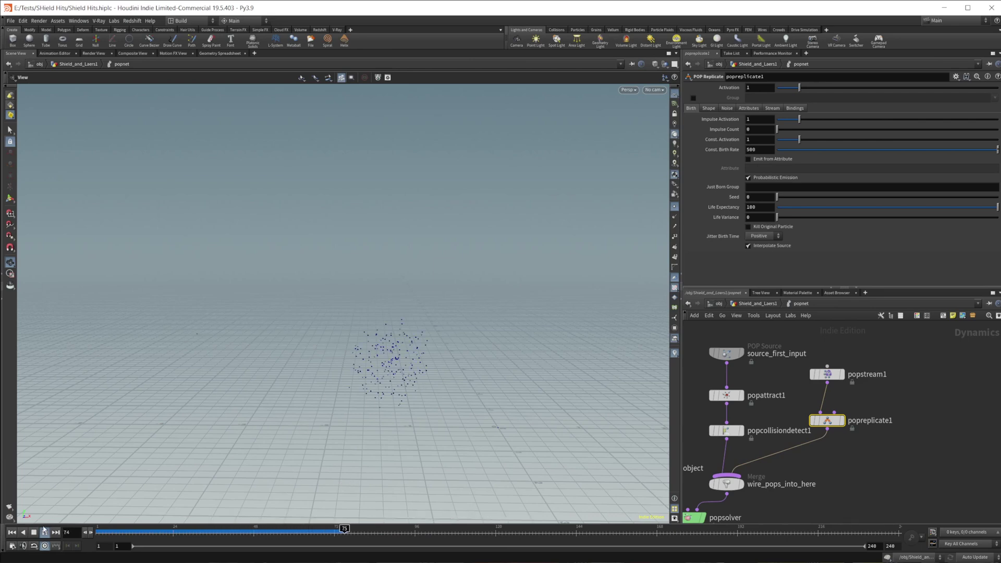
{"action": "left_click", "coordinate": [34, 532]}
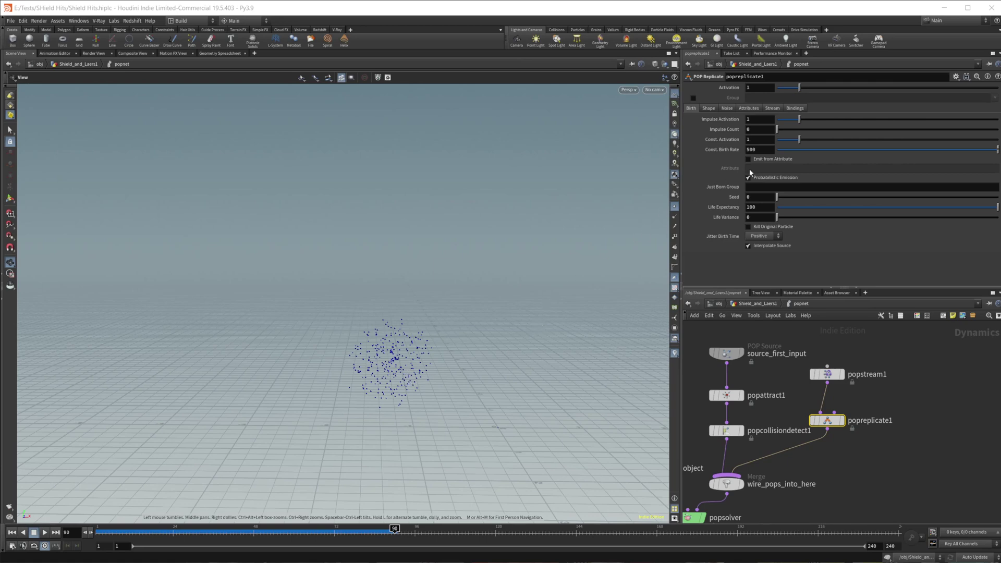
Set popreplicate1's Const. Birth Rate and Const. Activation to 0 and its Impulse Count to 1
{"action": "left_click", "coordinate": [777, 150]}
{"action": "left_click", "coordinate": [777, 139]}
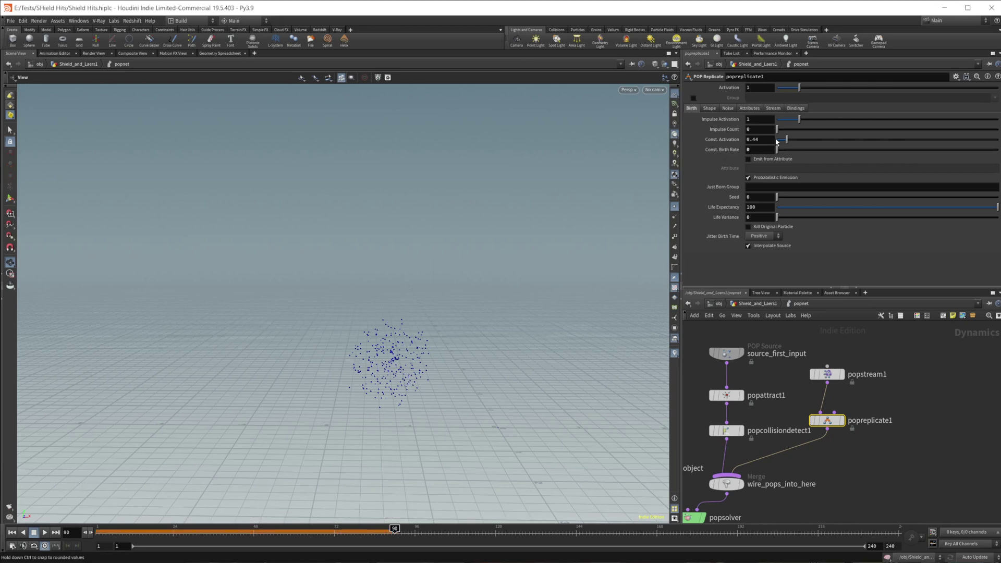
{"action": "left_click", "coordinate": [758, 130]}
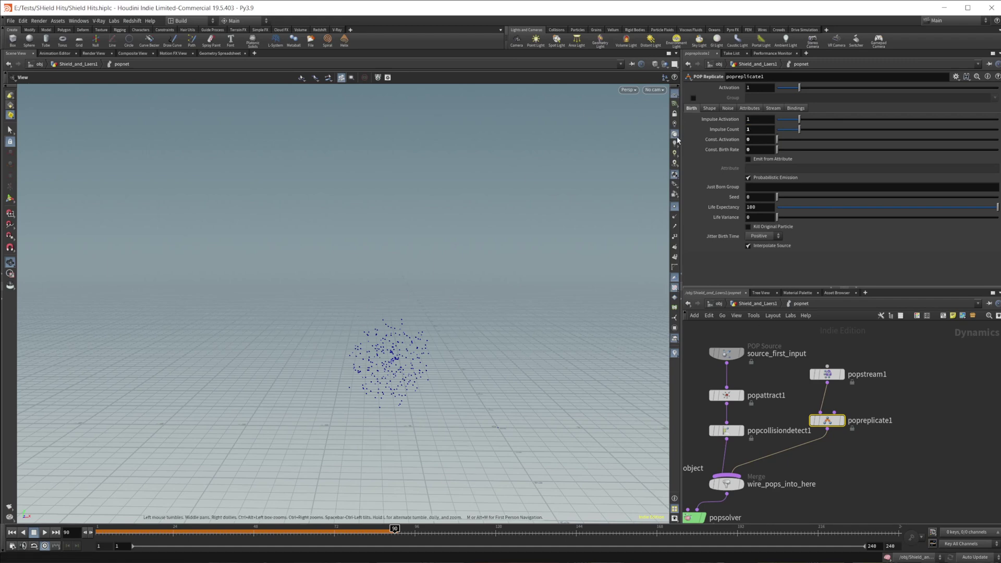
Set popreplicate1's Life Expectancy to .25 and Life Variance to .05, and enable Kill Original Particle
{"action": "left_click", "coordinate": [765, 209]}
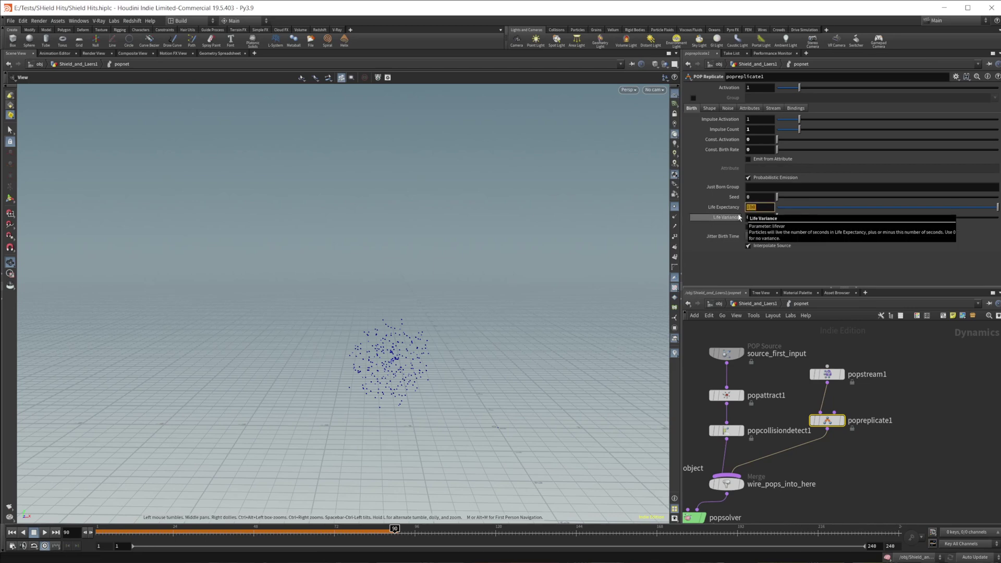
{"action": "type", "text": ".25"}
{"action": "key", "text": "Tab"}
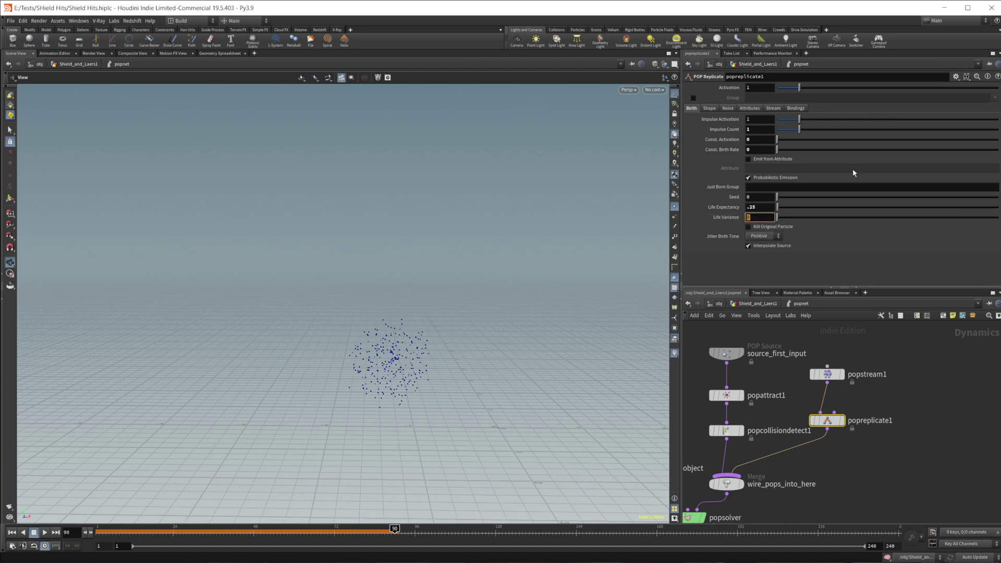
{"action": "type", "text": ".05"}
{"action": "key", "text": "Return"}
{"action": "left_click", "coordinate": [758, 226]}
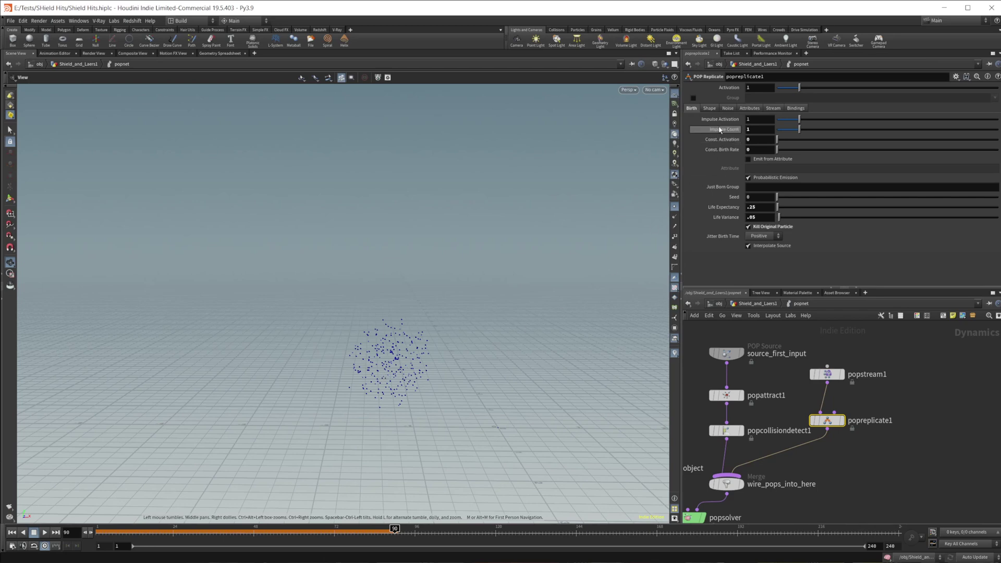
Set popreplicate1's emission shape to Box and play the simulation from the first frame to check it
{"action": "left_click", "coordinate": [709, 108]}
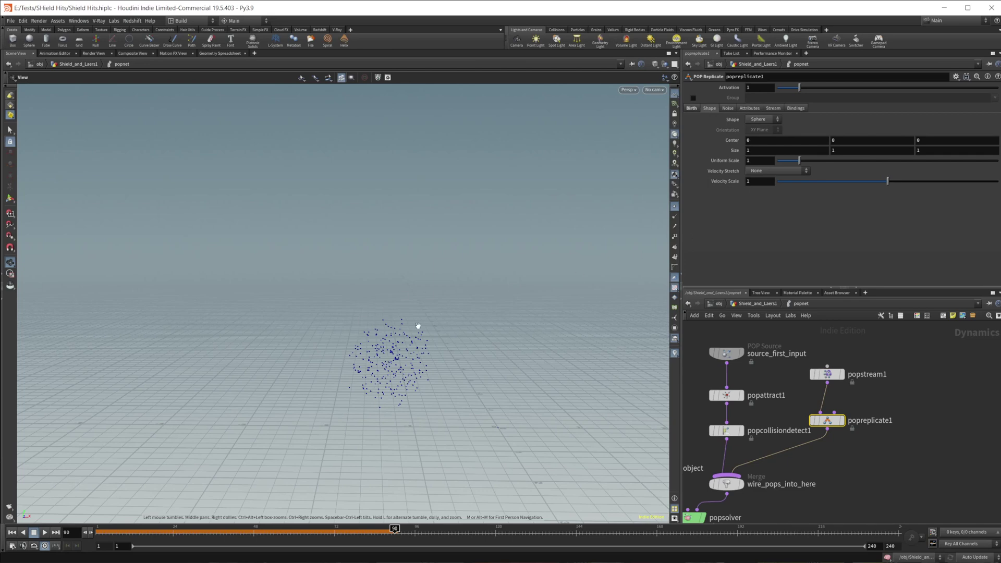
{"action": "left_click", "coordinate": [756, 122]}
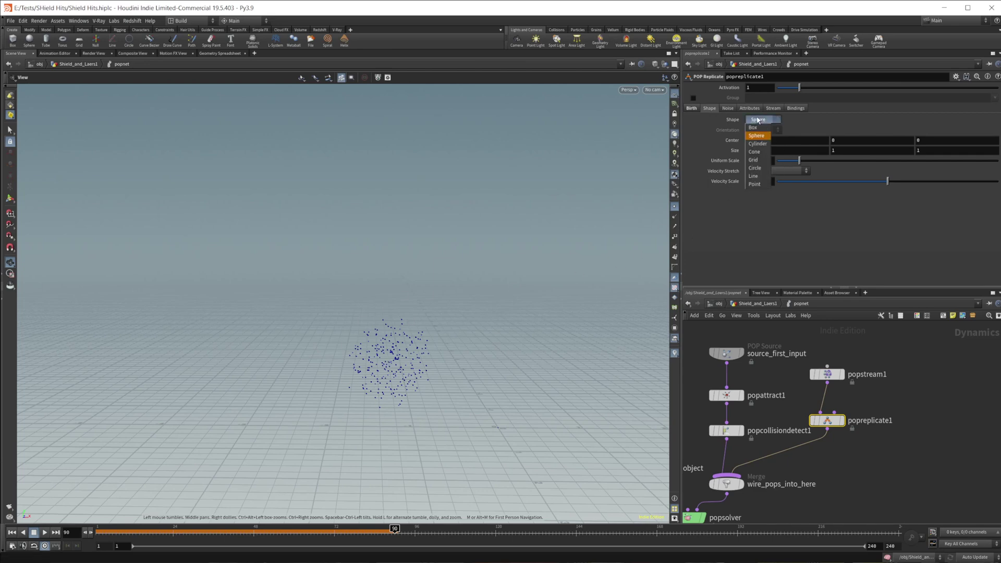
{"action": "left_click", "coordinate": [759, 132]}
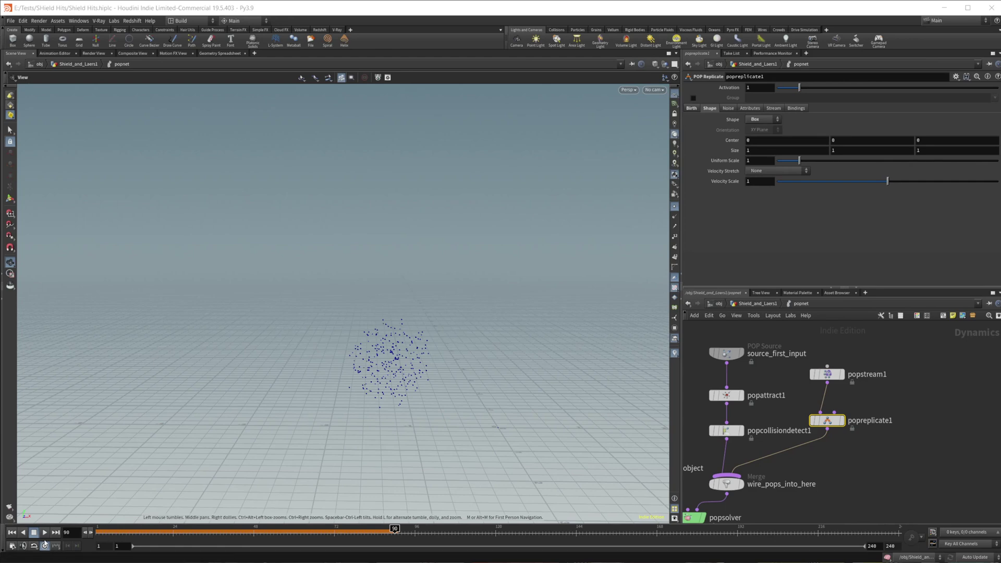
{"action": "left_click", "coordinate": [12, 532]}
{"action": "left_click", "coordinate": [44, 532]}
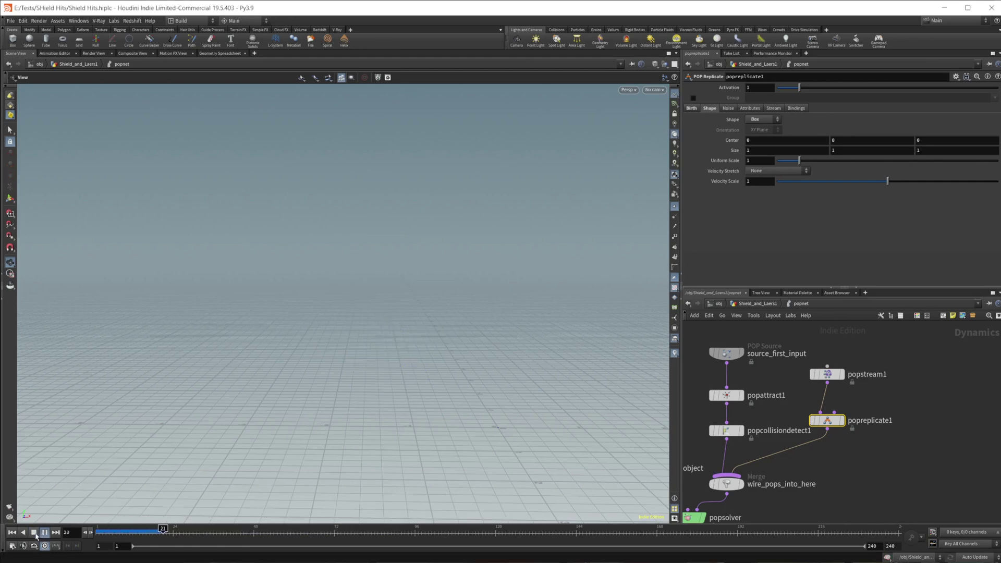
{"action": "left_click", "coordinate": [33, 532]}
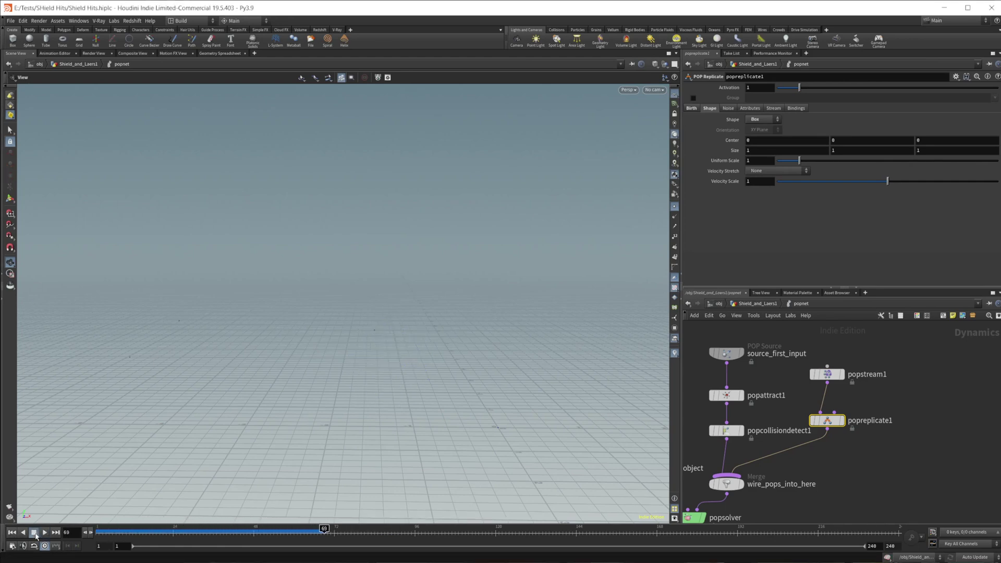
Set popreplicate1's Life Expectancy to 100, Impulse Count to 0, Const. Activation to 1.41 and Const. Birth Rate to 500
{"action": "left_click", "coordinate": [691, 108]}
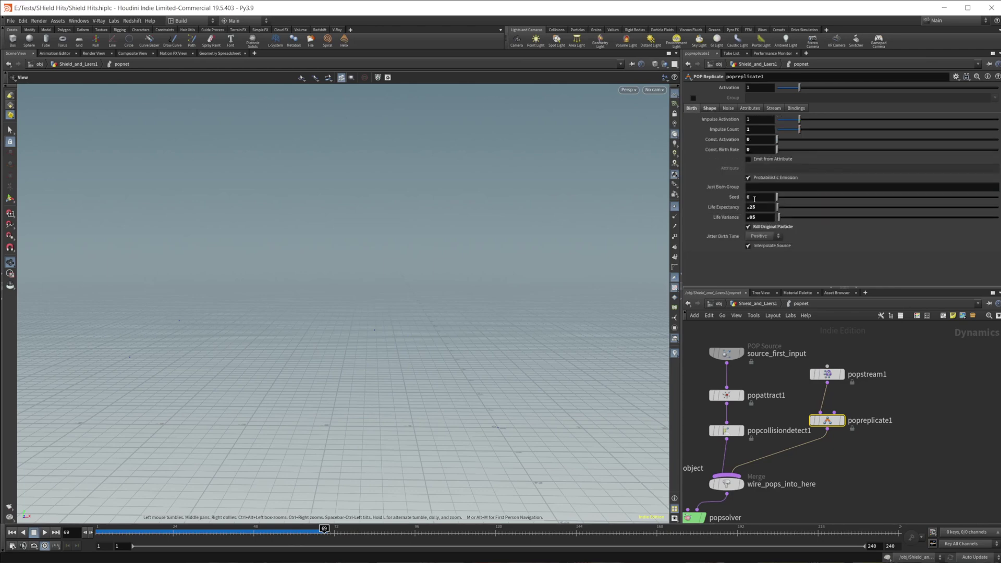
{"action": "double_click", "coordinate": [763, 208]}
{"action": "type", "text": "100"}
{"action": "key", "text": "Return"}
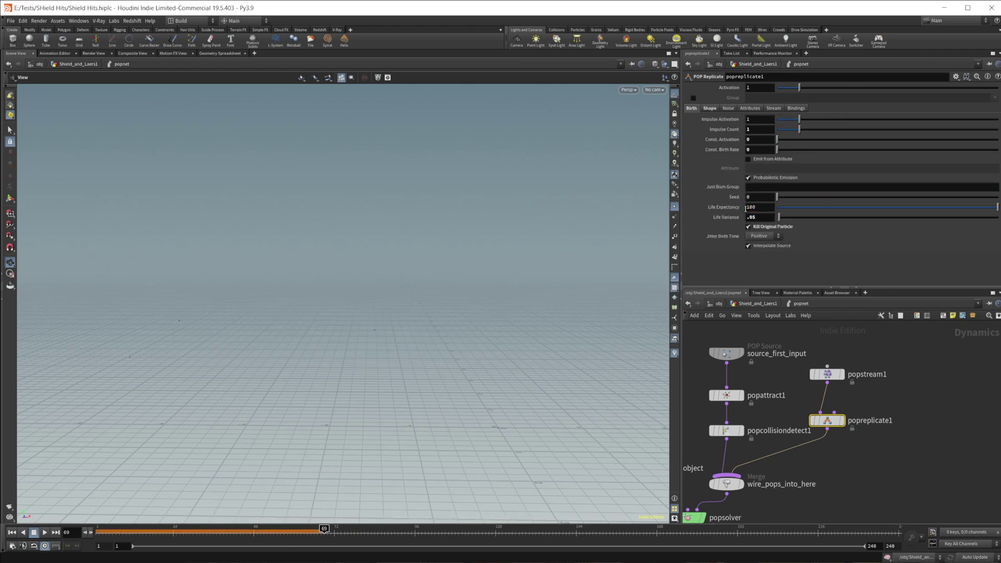
{"action": "left_click", "coordinate": [778, 128]}
{"action": "left_click_drag", "start_coordinate": [777, 139], "coordinate": [999, 149]}
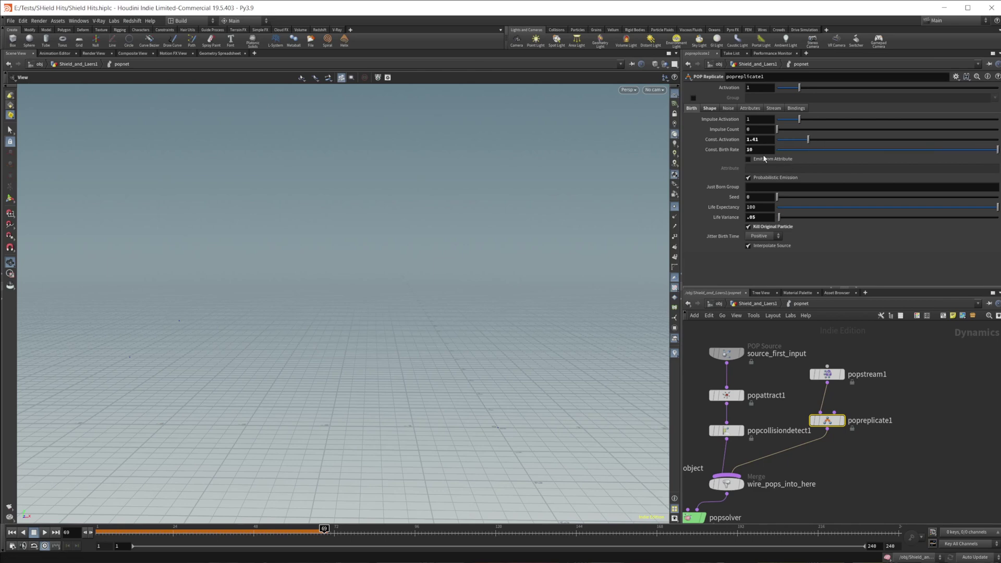
{"action": "double_click", "coordinate": [759, 150]}
{"action": "type", "text": "500"}
{"action": "key", "text": "Return"}
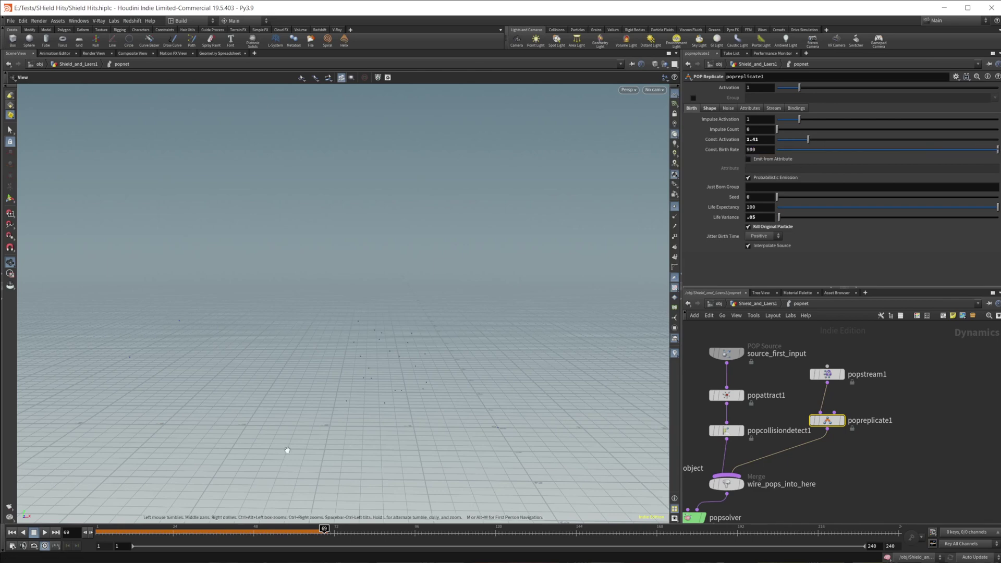
Replay the simulation from the first frame to examine how the Box shape distributes the replicated particles
{"action": "left_click", "coordinate": [11, 532]}
{"action": "left_click", "coordinate": [45, 532]}
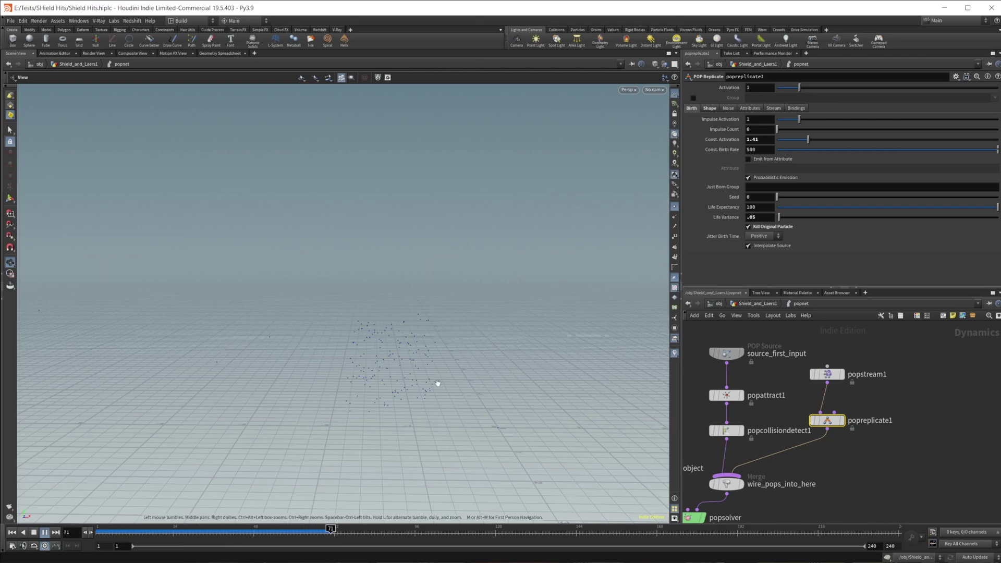
{"action": "left_click", "coordinate": [33, 532]}
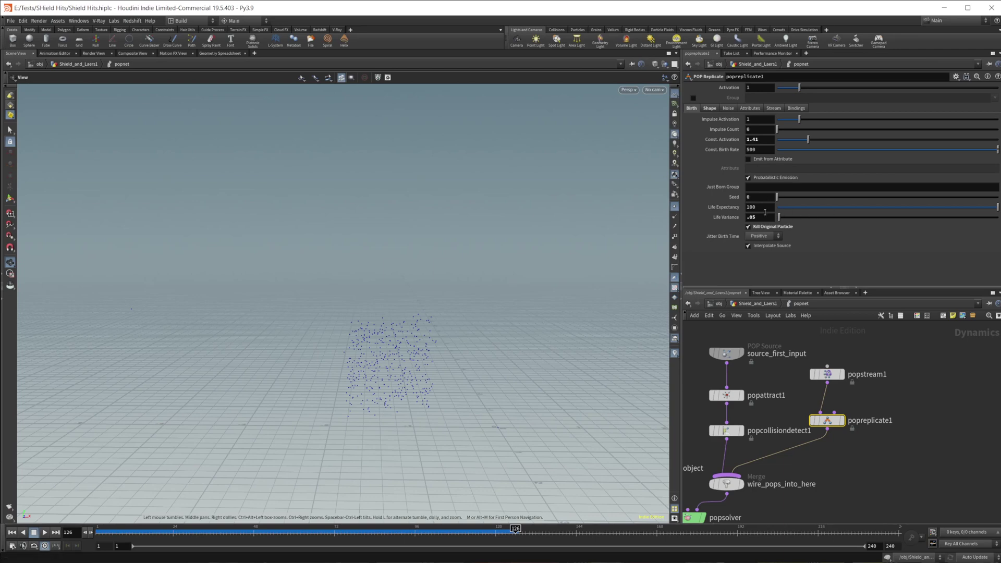
Set popreplicate1's Life Expectancy to .25
{"action": "left_click", "coordinate": [765, 211]}
{"action": "type", "text": ".225"}
{"action": "key", "text": "Return"}
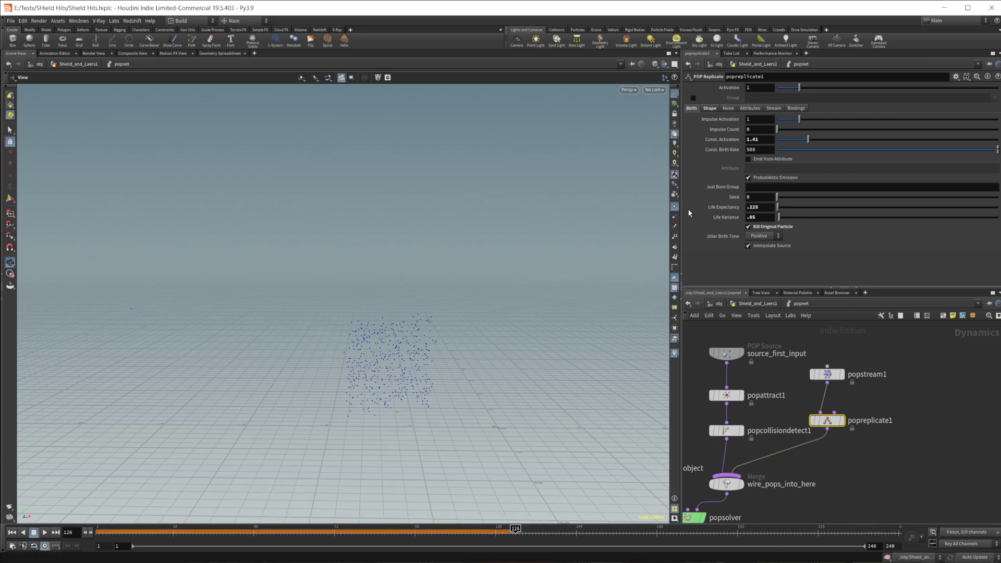
{"action": "left_click", "coordinate": [762, 208]}
{"action": "type", "text": ".25"}
{"action": "key", "text": "Return"}
Set popreplicate1's Const. Activation and Const. Birth Rate back to 0 and its Impulse Count to 1
{"action": "left_click_drag", "start_coordinate": [785, 139], "coordinate": [753, 150]}
{"action": "left_click", "coordinate": [754, 131]}
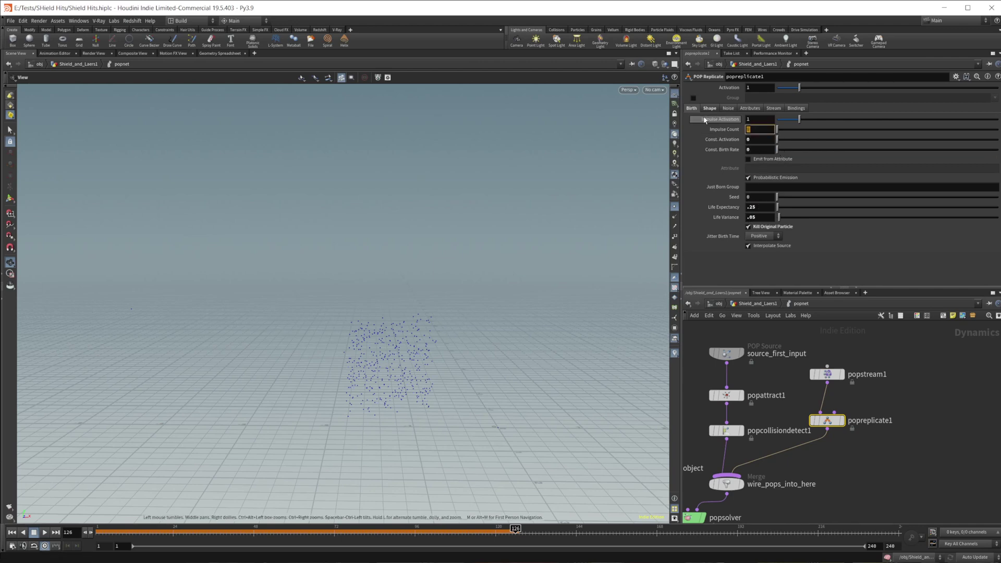
{"action": "type", "text": "1"}
{"action": "key", "text": "Return"}
Set popreplicate1's emission shape to Point
{"action": "left_click", "coordinate": [709, 108]}
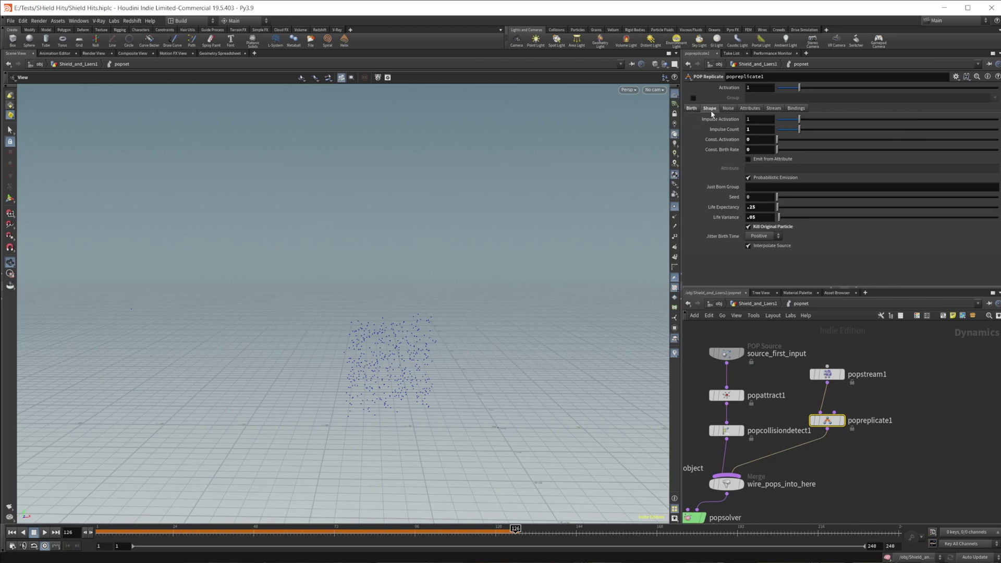
{"action": "left_click", "coordinate": [762, 119]}
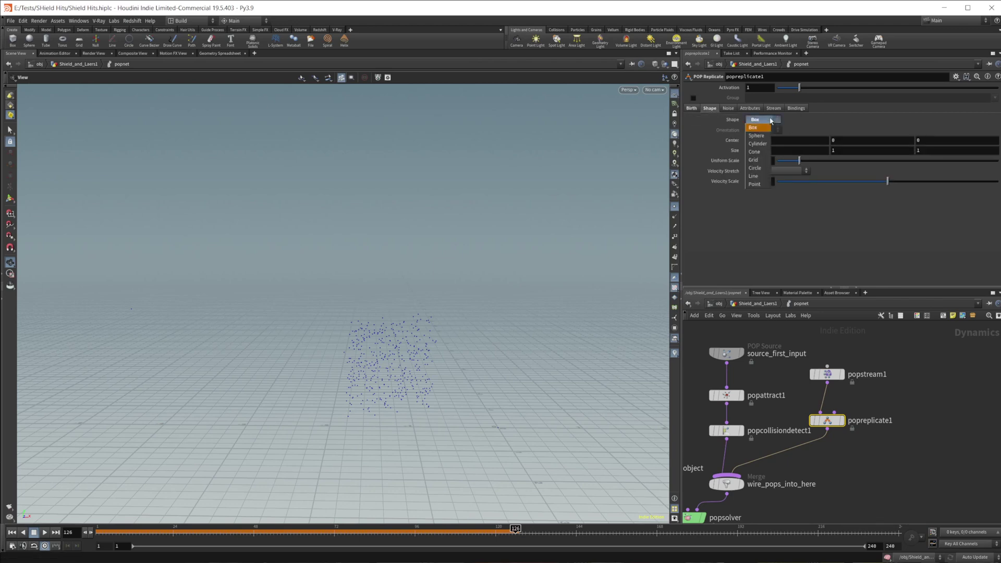
{"action": "left_click", "coordinate": [754, 184]}
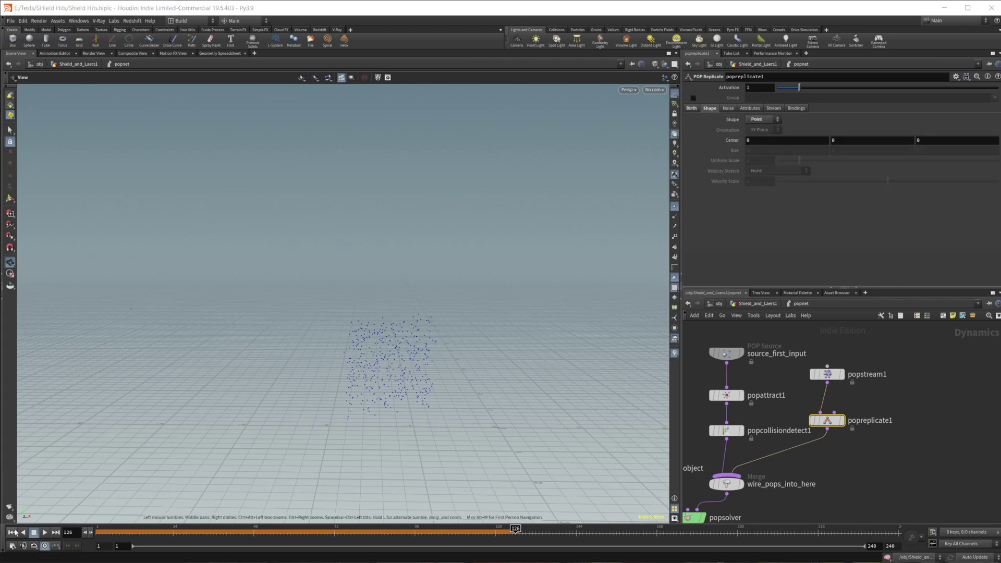
Replay the simulation from the first frame and scrub the timeline to examine the particles replicated with the Point shape
{"action": "left_click", "coordinate": [12, 533]}
{"action": "left_click", "coordinate": [43, 532]}
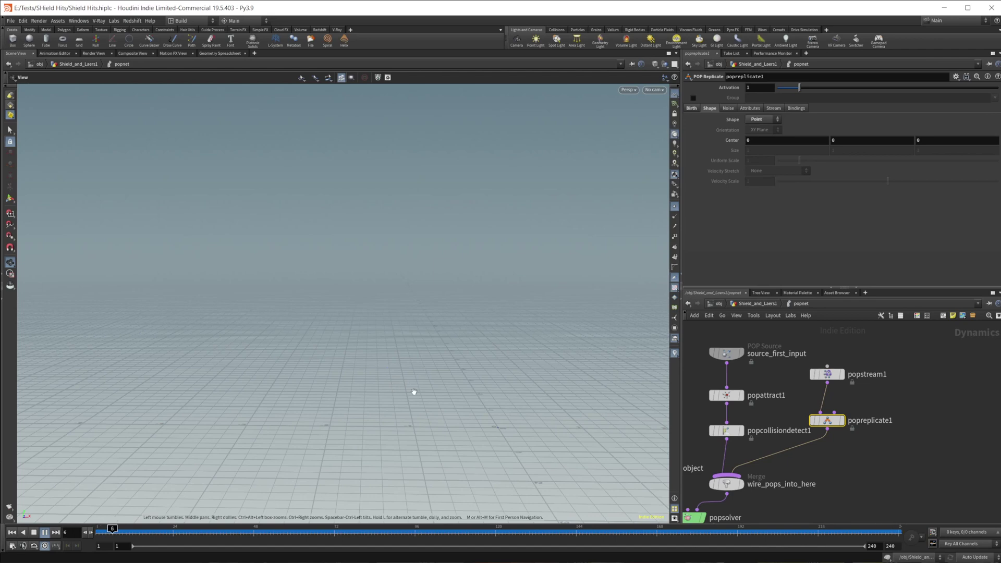
{"action": "left_click", "coordinate": [305, 532]}
{"action": "left_click_drag", "start_coordinate": [305, 536], "coordinate": [388, 532]}
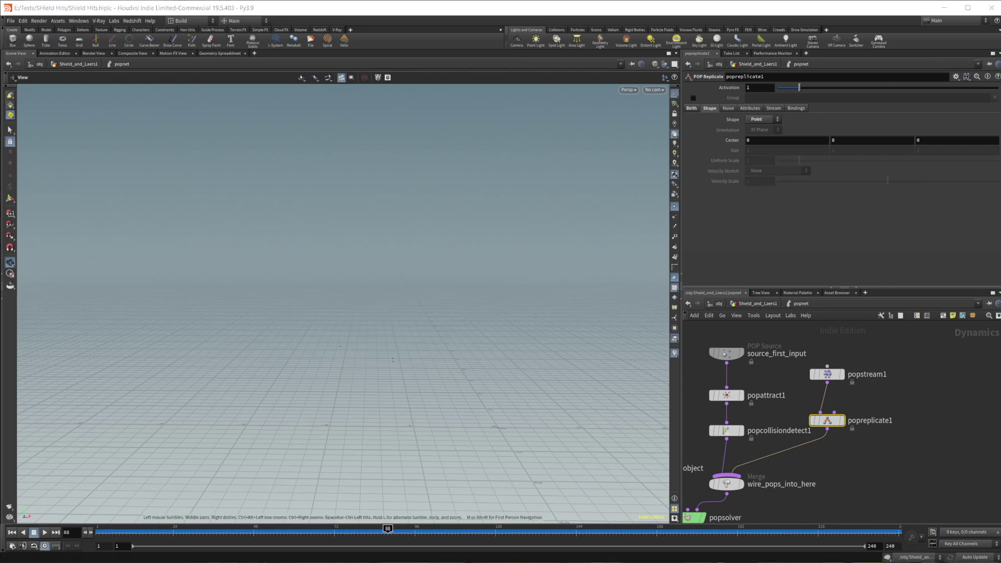
{"action": "middle_click", "coordinate": [860, 420]}
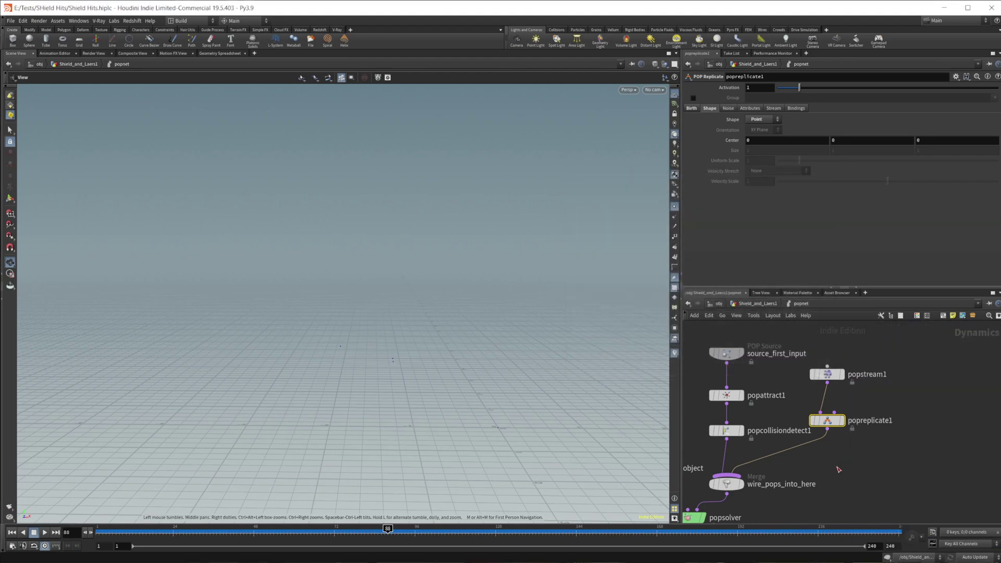
Insert a POP Group node between popreplicate1 and wire_pops_into_here, with the group name hit_spawner
{"action": "middle_click_drag", "start_coordinate": [837, 467], "coordinate": [851, 427]}
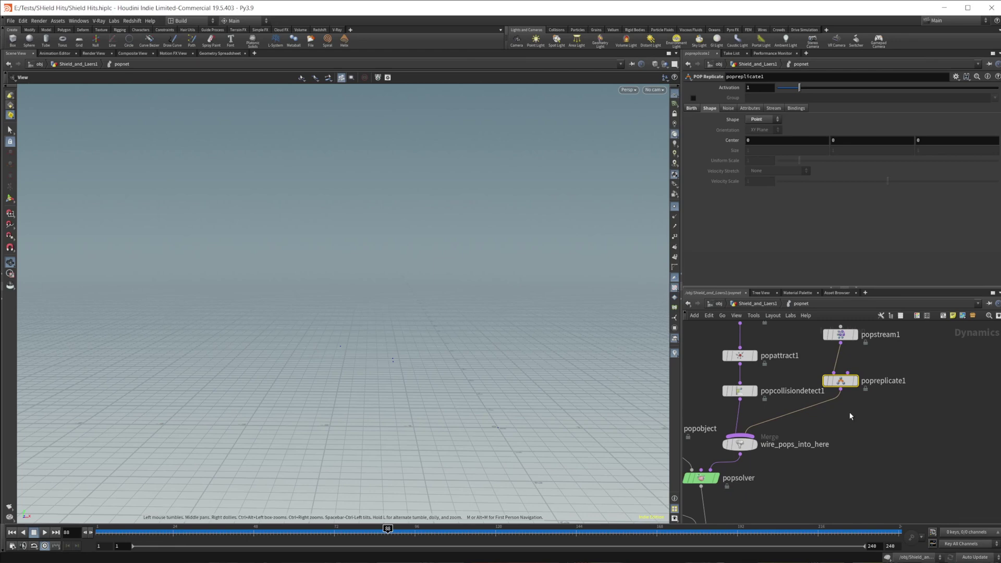
{"action": "key", "text": "Tab"}
{"action": "type", "text": "pop gr"}
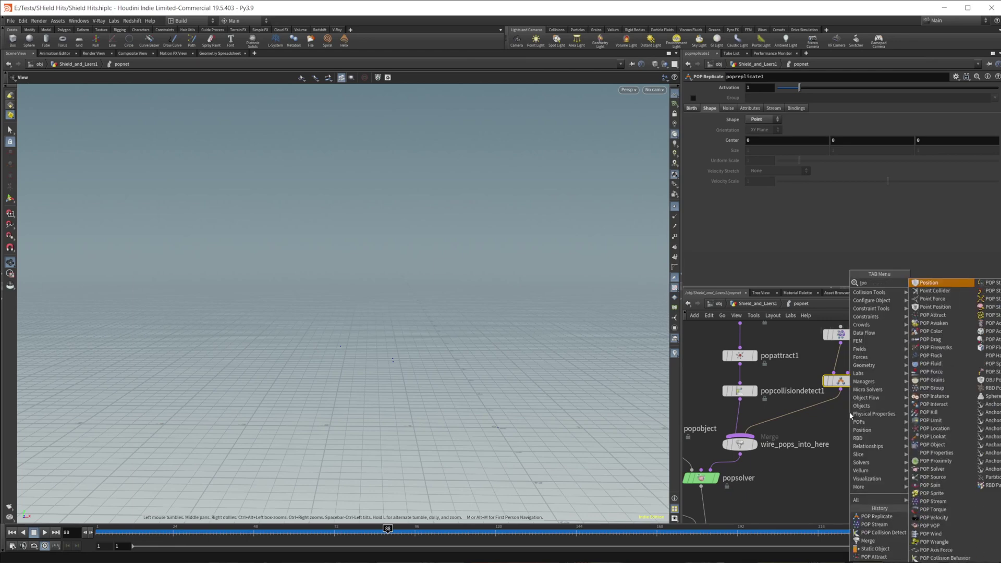
{"action": "key", "text": "Return"}
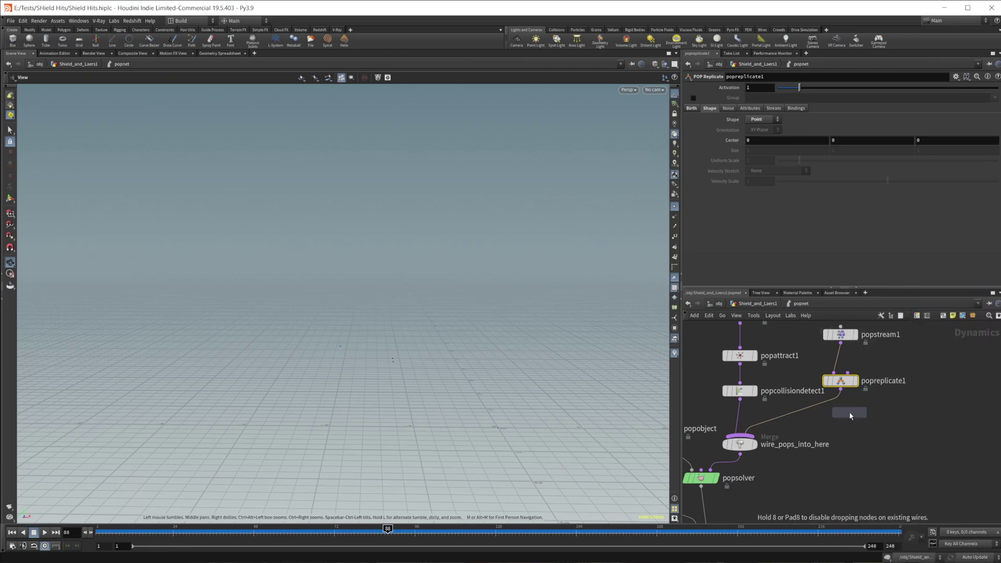
{"action": "left_click", "coordinate": [829, 414]}
{"action": "mouse_move", "coordinate": [829, 415]}
{"action": "left_mouse_down"}
{"action": "mouse_move", "coordinate": [813, 416]}
{"action": "mouse_move", "coordinate": [840, 419]}
{"action": "left_mouse_up"}
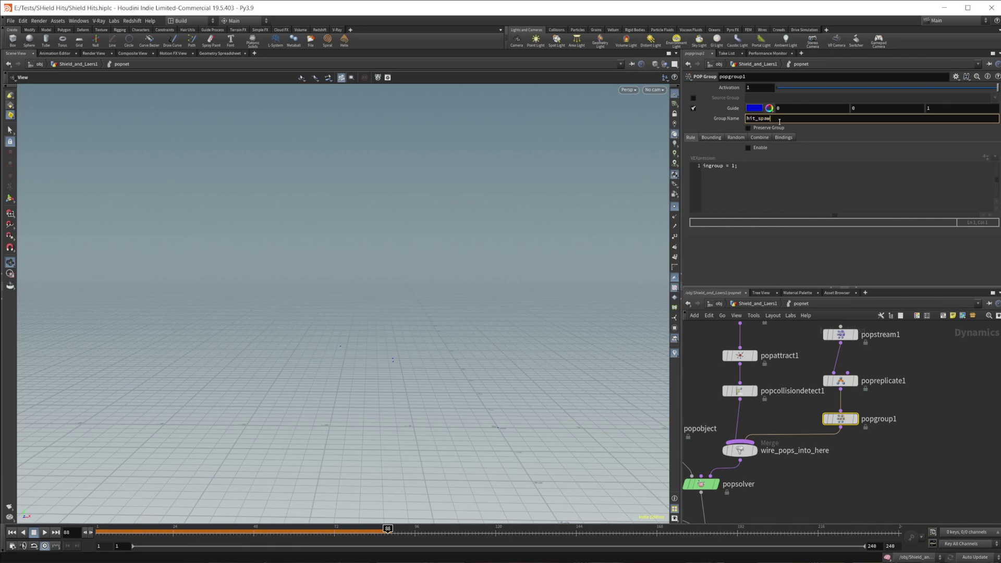
{"action": "type", "text": "ner"}
{"action": "key", "text": "Return"}
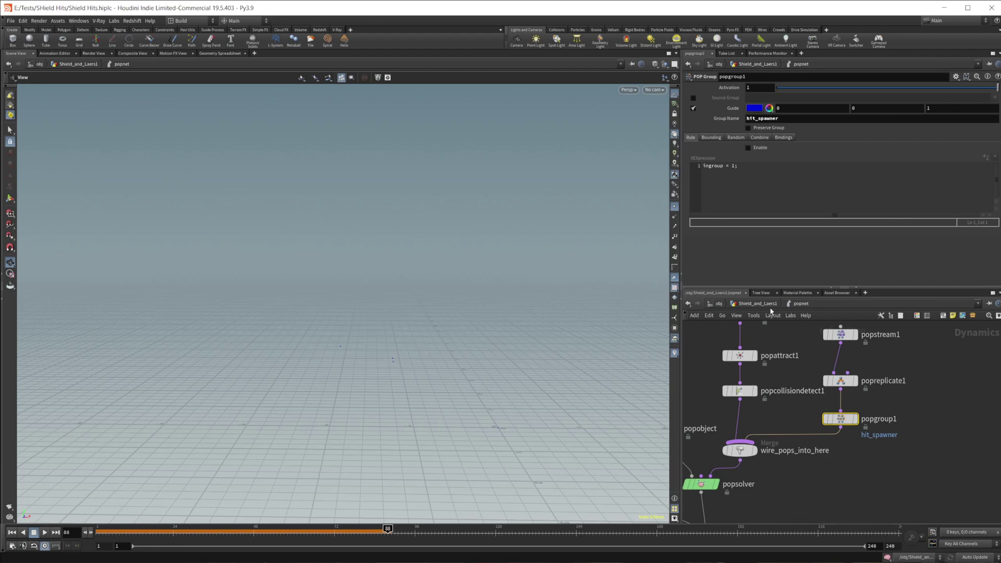
Return to the Shield_and_Laers1 geometry level and exclude the static object from popnet's object merge with the pattern * ^staticobject1
{"action": "middle_click_drag", "start_coordinate": [838, 522], "coordinate": [880, 436]}
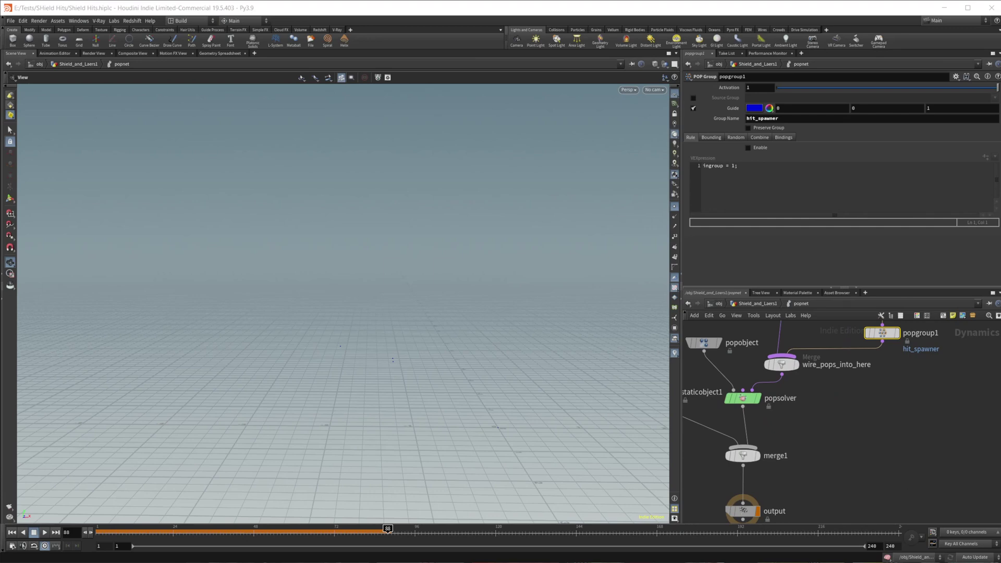
{"action": "key", "text": "u"}
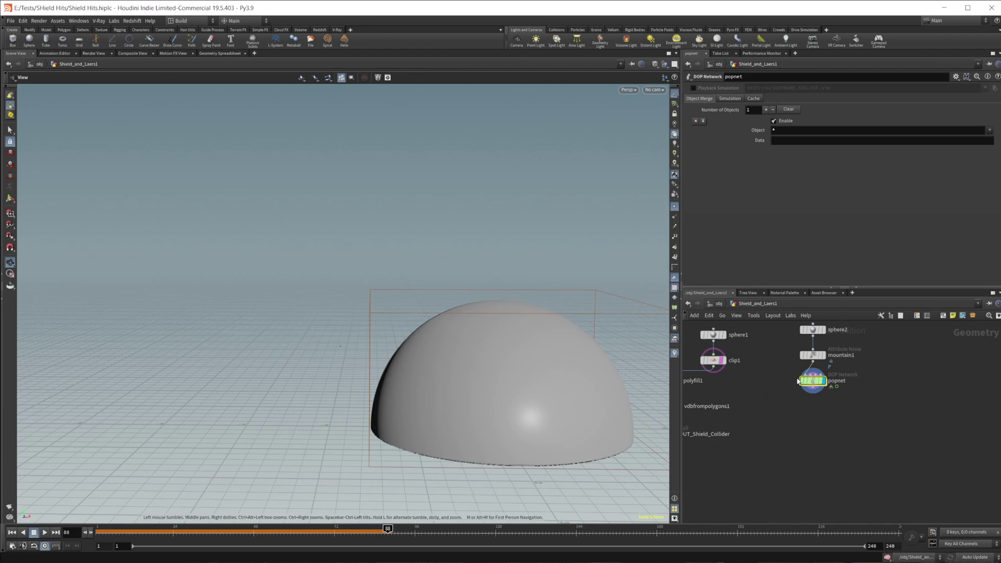
{"action": "left_click", "coordinate": [732, 99]}
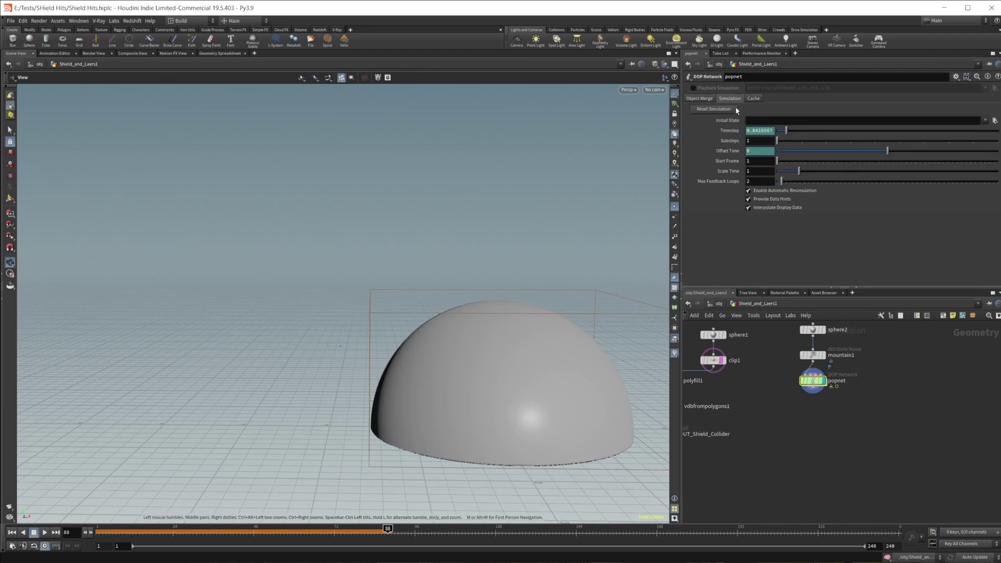
{"action": "left_click", "coordinate": [699, 98]}
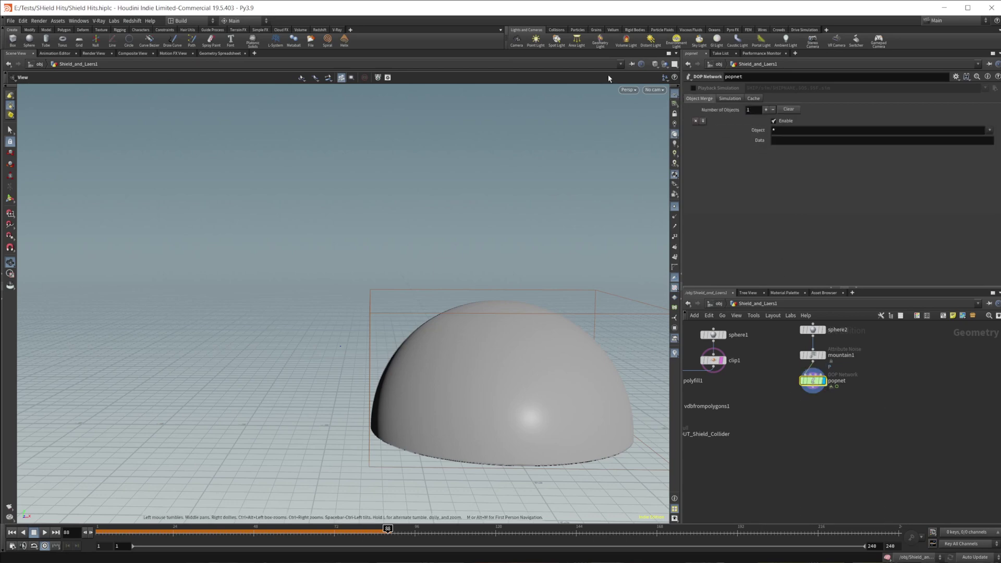
{"action": "left_click", "coordinate": [807, 129]}
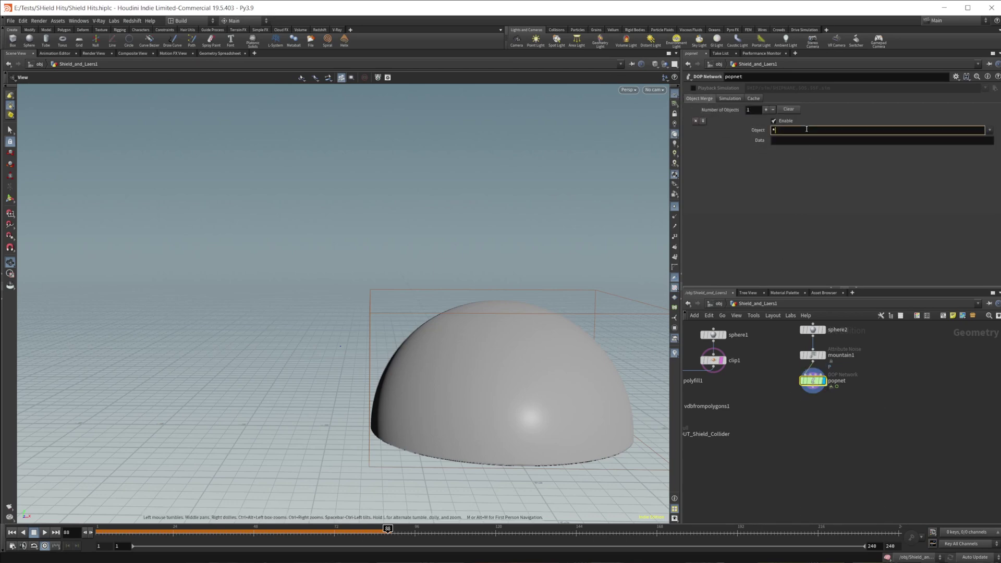
{"action": "left_click", "coordinate": [989, 130]}
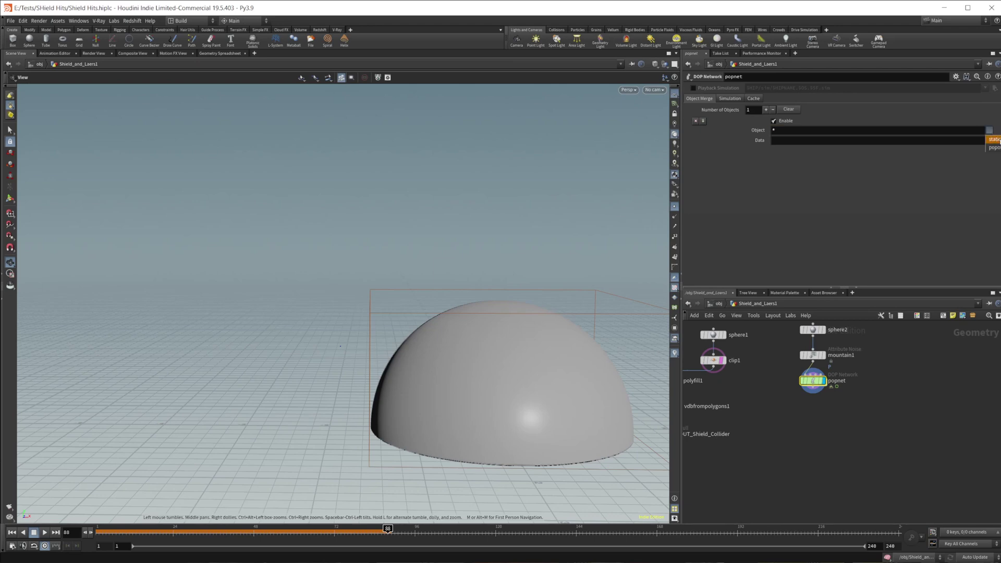
{"action": "left_click", "coordinate": [993, 140]}
{"action": "left_click", "coordinate": [780, 132]}
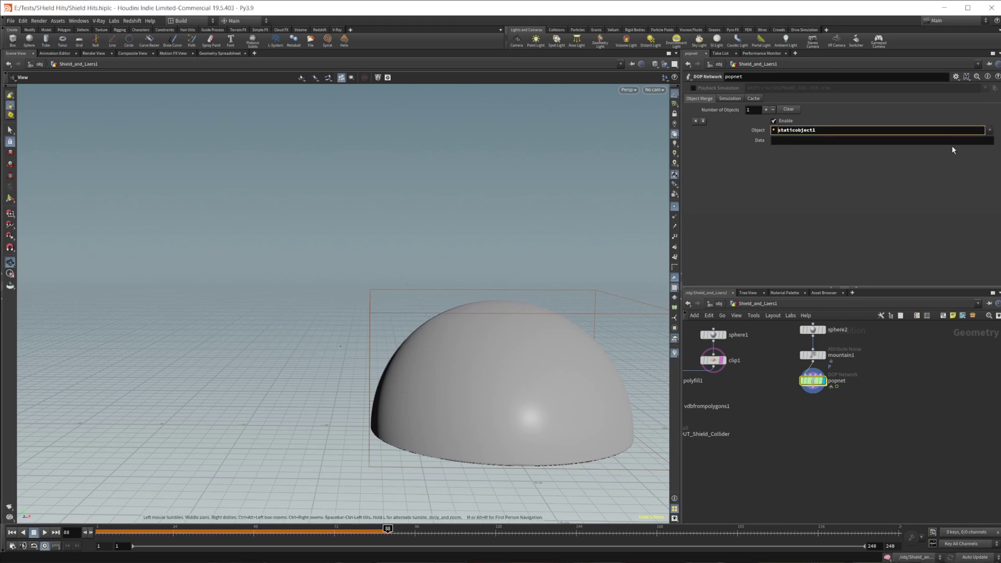
{"action": "type", "text": "^"}
{"action": "key", "text": "Return"}
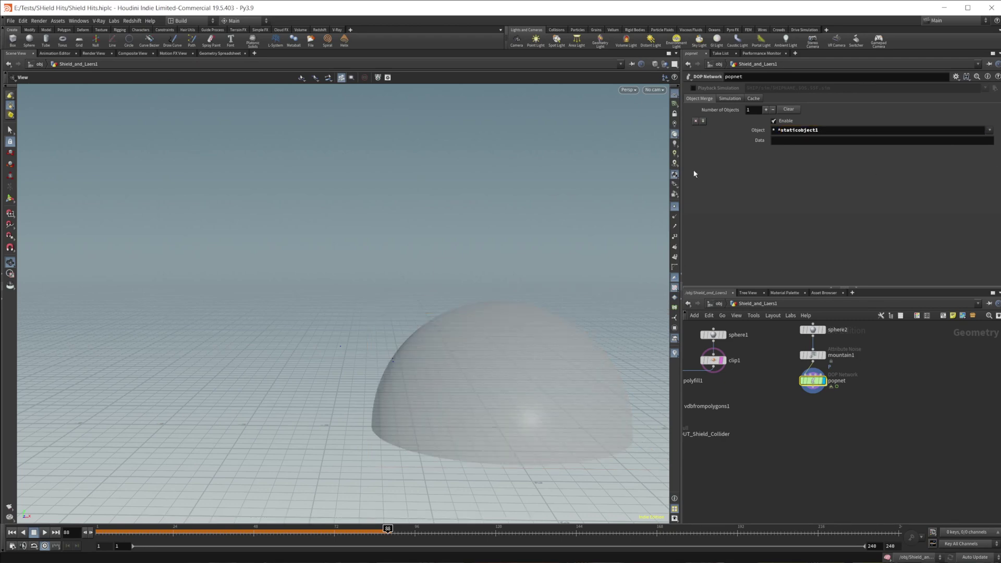
Play the simulation from the first frame to examine the particles hitting the dome without the collider geometry
{"action": "left_click", "coordinate": [12, 532]}
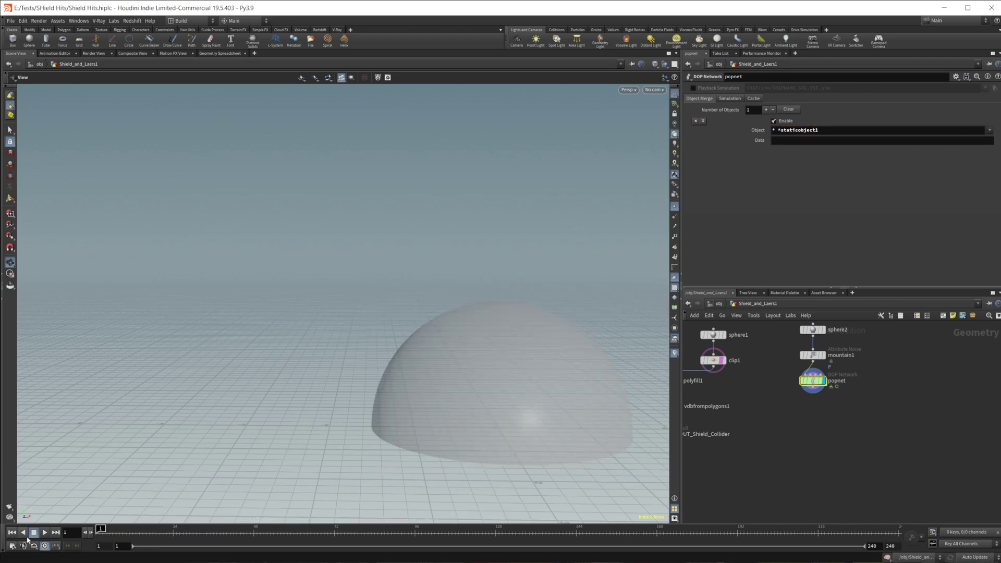
{"action": "left_click", "coordinate": [45, 532]}
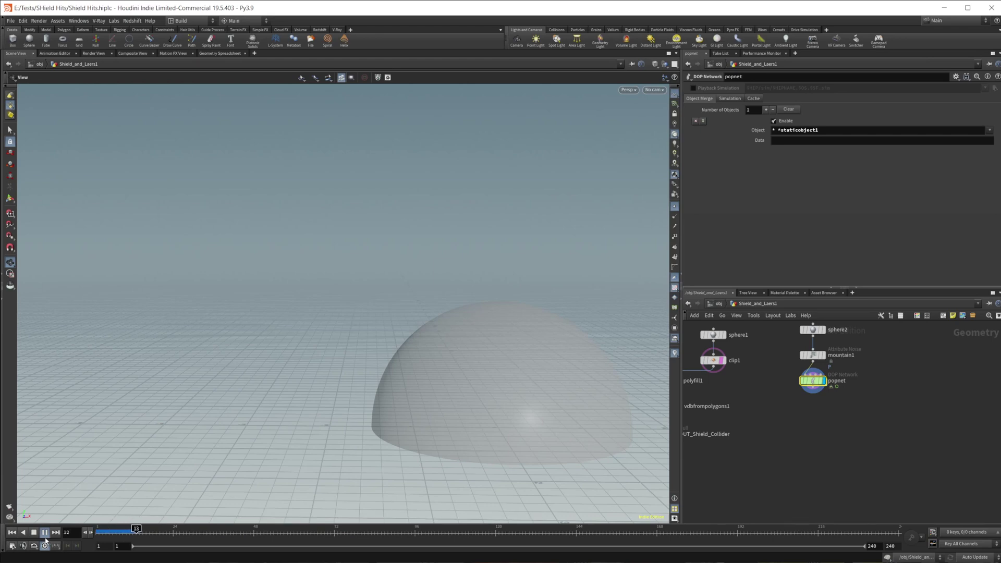
{"action": "left_click", "coordinate": [45, 532]}
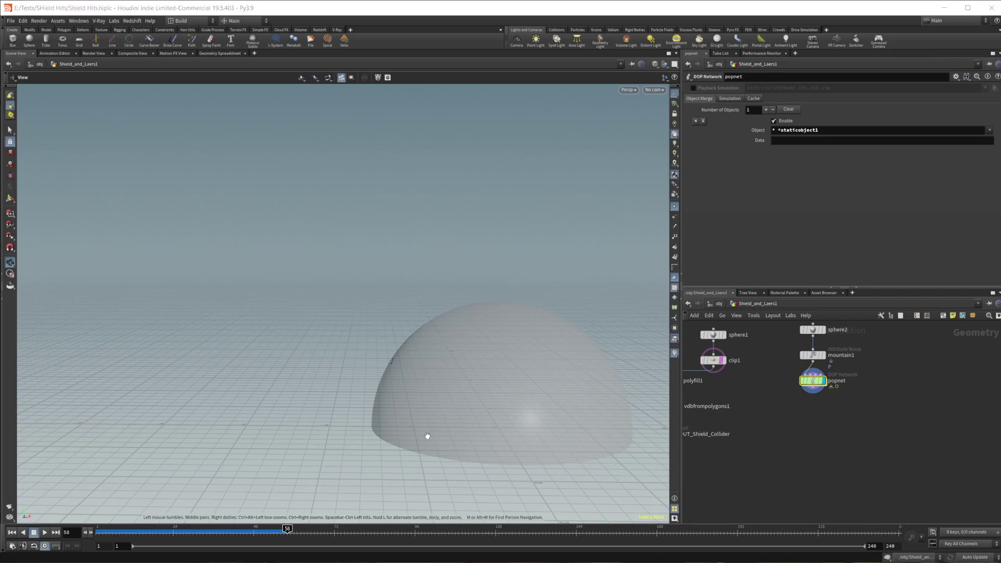
Add a Null node below popnet and connect it to popnet's output
{"action": "key", "text": "Tab"}
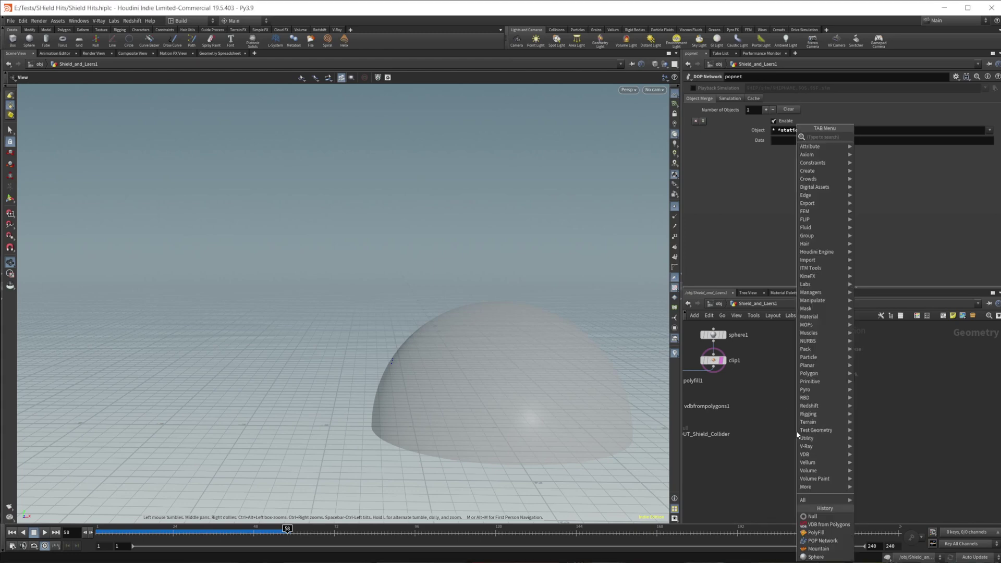
{"action": "type", "text": "null"}
{"action": "key", "text": "Return"}
{"action": "key", "text": "Tab"}
{"action": "type", "text": "null"}
{"action": "key", "text": "Return"}
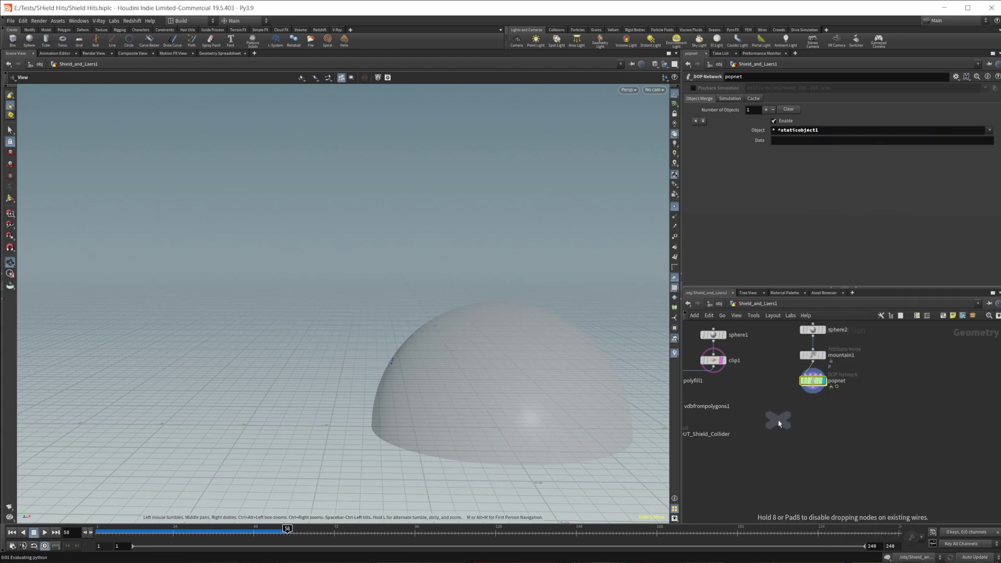
{"action": "left_click", "coordinate": [777, 419]}
{"action": "left_click_drag", "start_coordinate": [774, 420], "coordinate": [765, 416]}
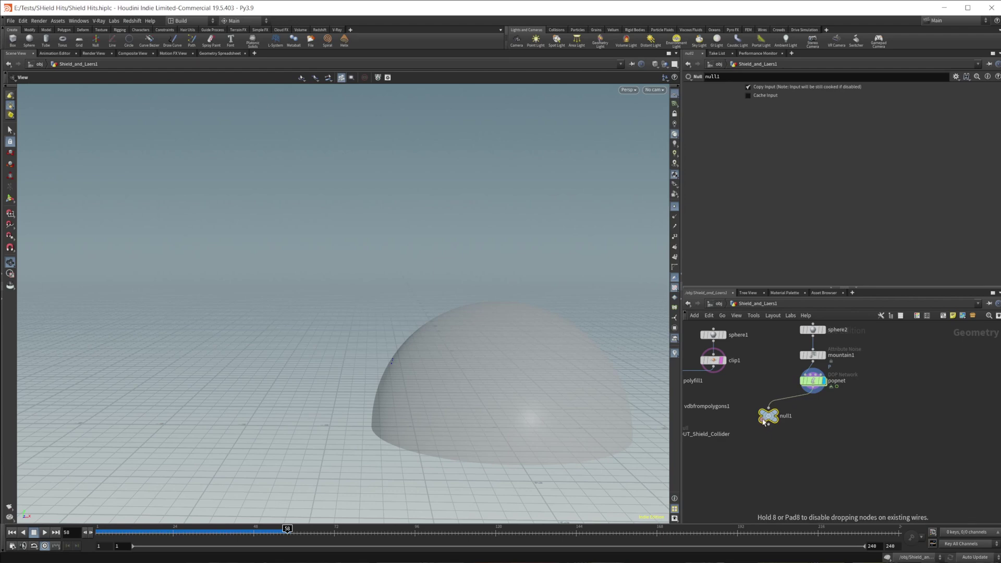
Add a Blast node below null1, connect it to the null's output and make it the displayed node
{"action": "middle_click_drag", "start_coordinate": [771, 444], "coordinate": [773, 422]}
{"action": "key", "text": "Tab"}
{"action": "type", "text": "blast"}
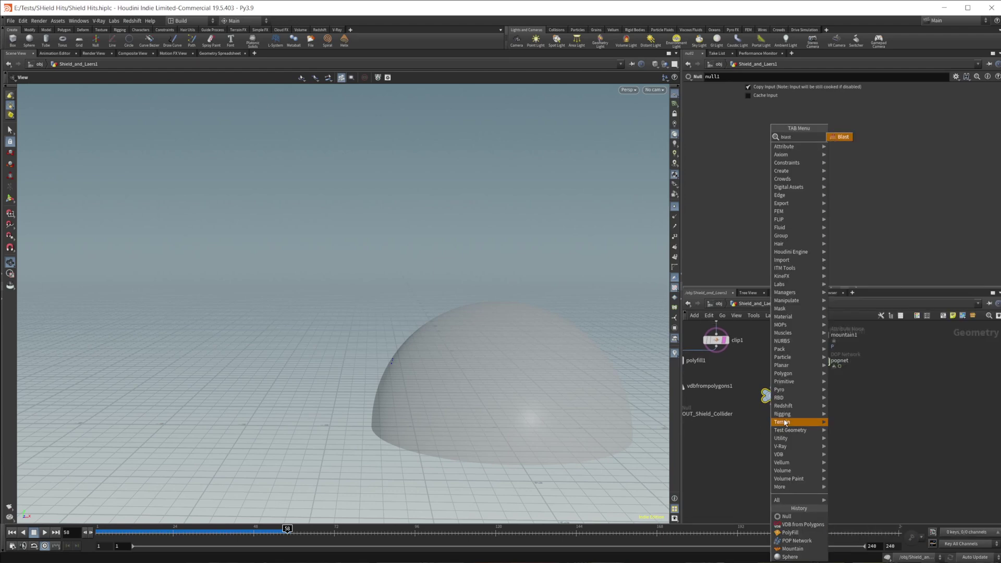
{"action": "key", "text": "Return"}
{"action": "left_click", "coordinate": [781, 420]}
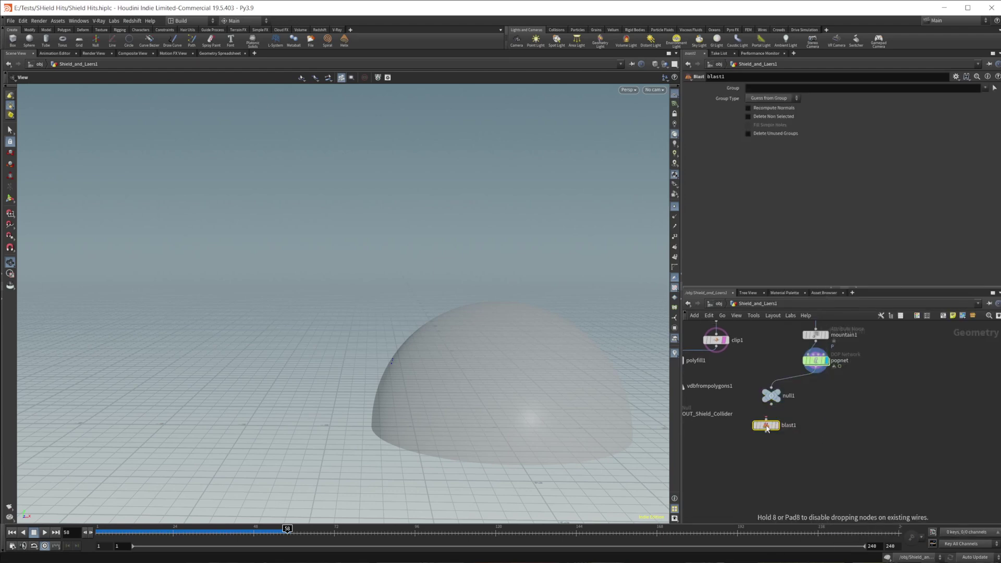
{"action": "left_click_drag", "start_coordinate": [775, 427], "coordinate": [771, 429]}
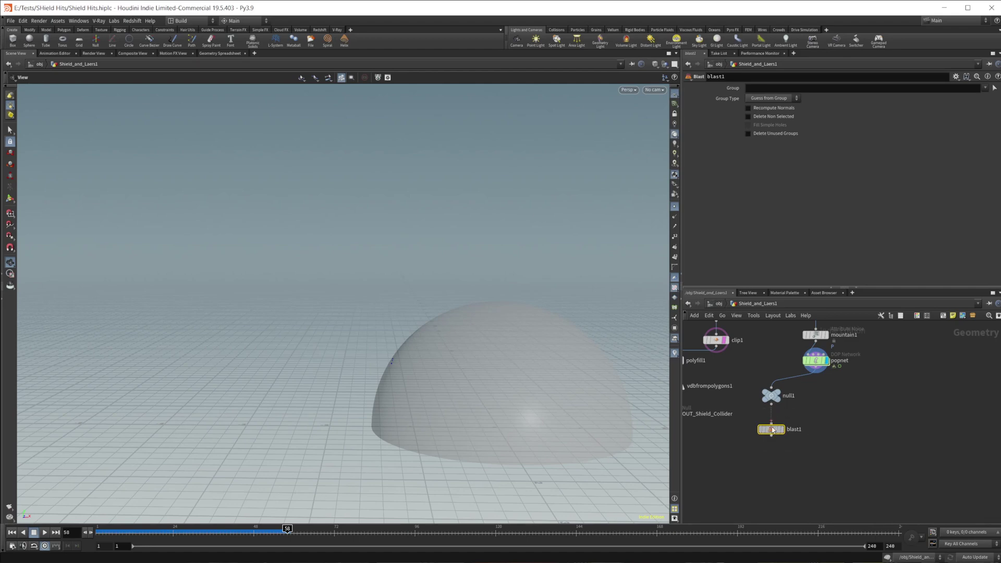
{"action": "left_click", "coordinate": [771, 404]}
{"action": "left_click", "coordinate": [782, 429]}
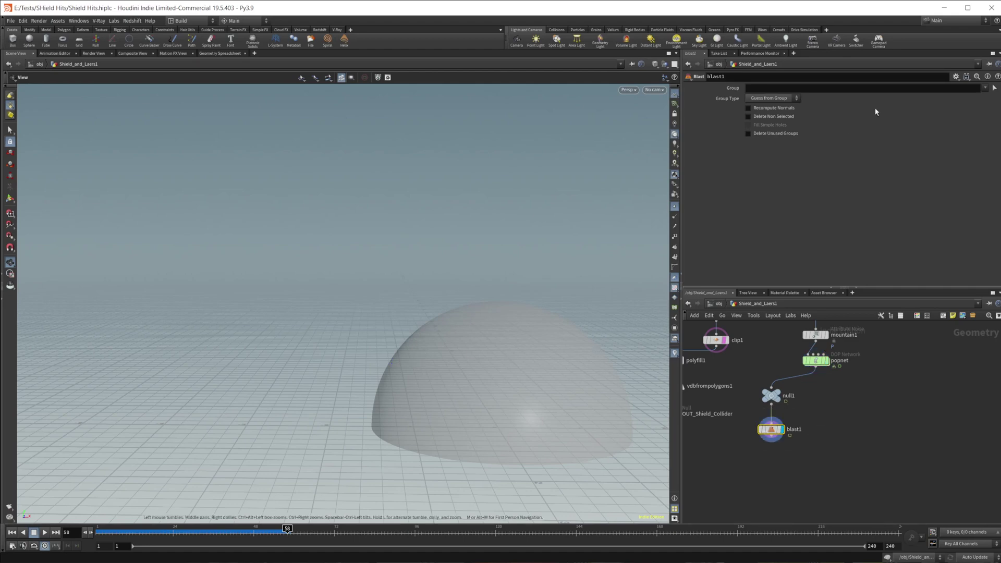
Set blast1's Group to hit_spawner and enable Delete Non Selected
{"action": "left_click", "coordinate": [983, 89]}
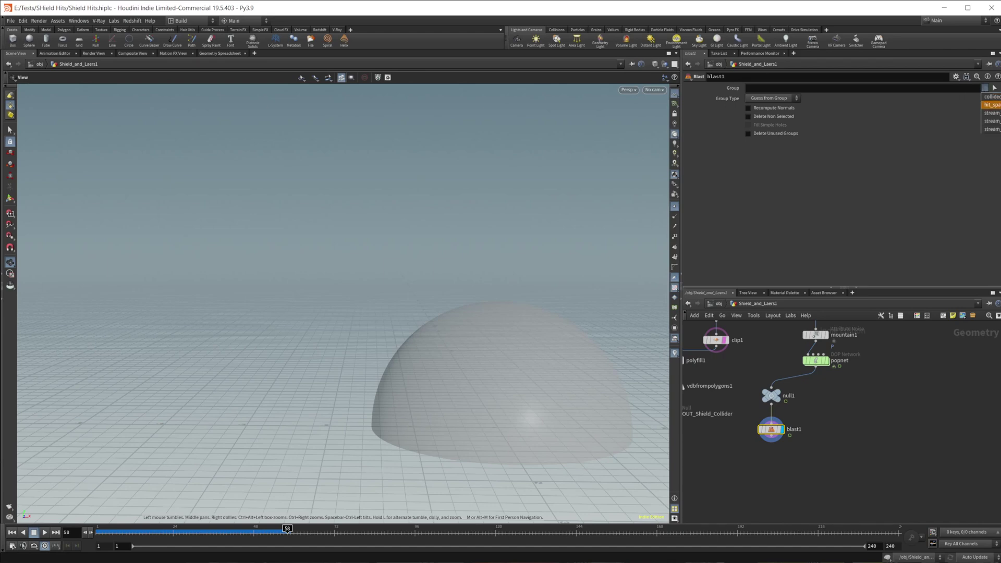
{"action": "left_click", "coordinate": [991, 105]}
{"action": "left_click", "coordinate": [984, 88]}
{"action": "left_click", "coordinate": [818, 430]}
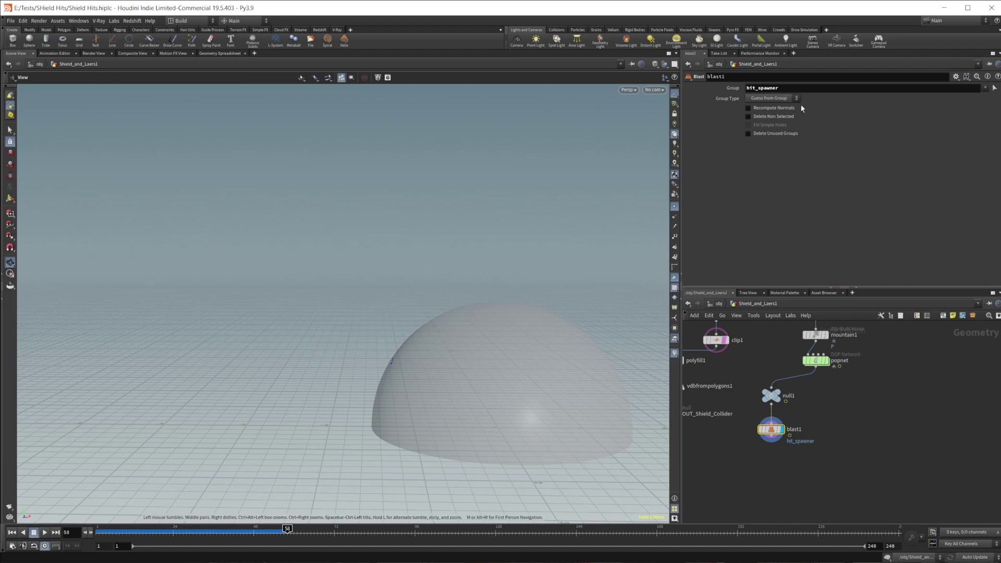
{"action": "left_click", "coordinate": [749, 116]}
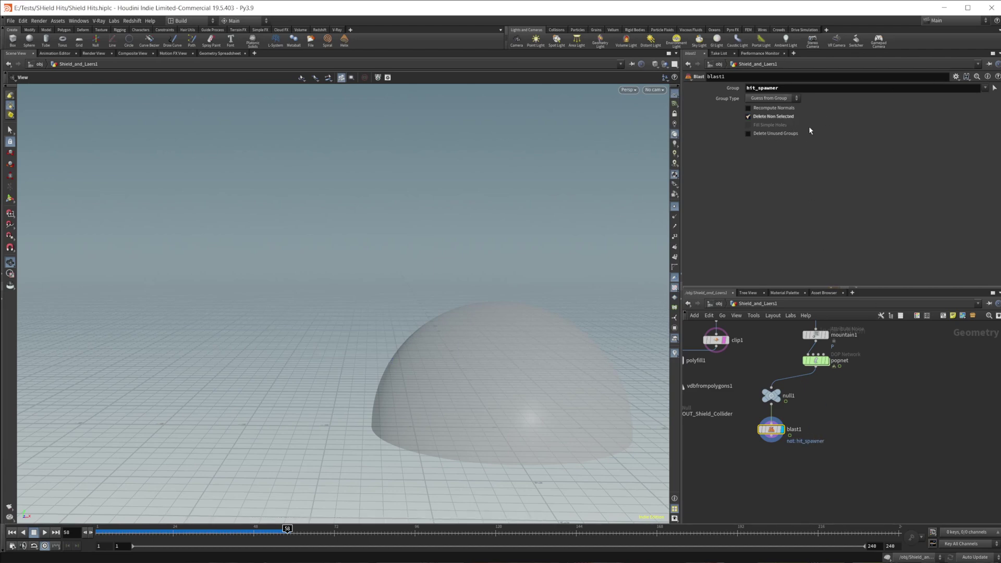
Rewind the timeline to frame 1 and set blast1's Group Type to Points
{"action": "left_click", "coordinate": [269, 531]}
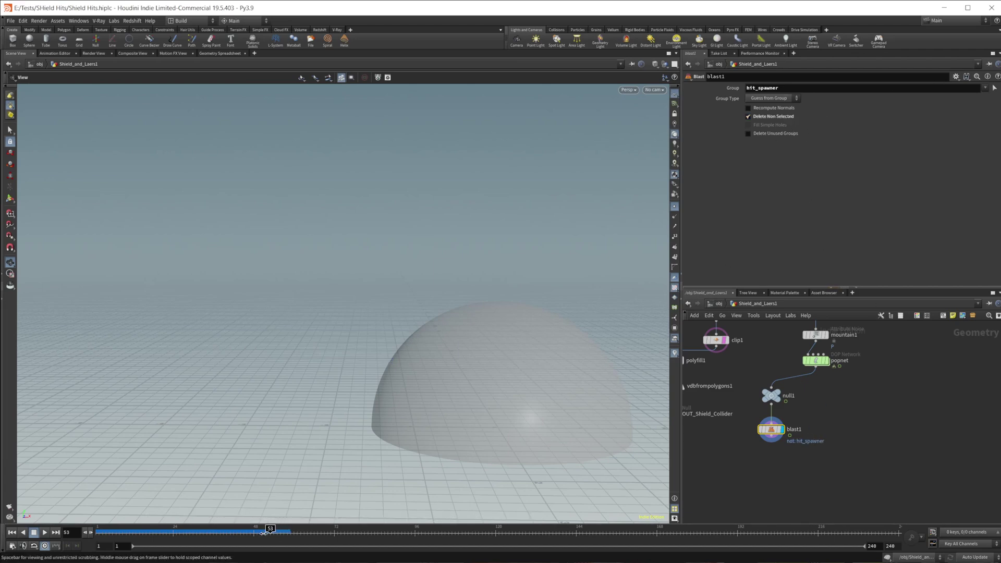
{"action": "left_click_drag", "start_coordinate": [263, 532], "coordinate": [101, 528]}
{"action": "left_click", "coordinate": [774, 98]}
{"action": "left_click", "coordinate": [768, 125]}
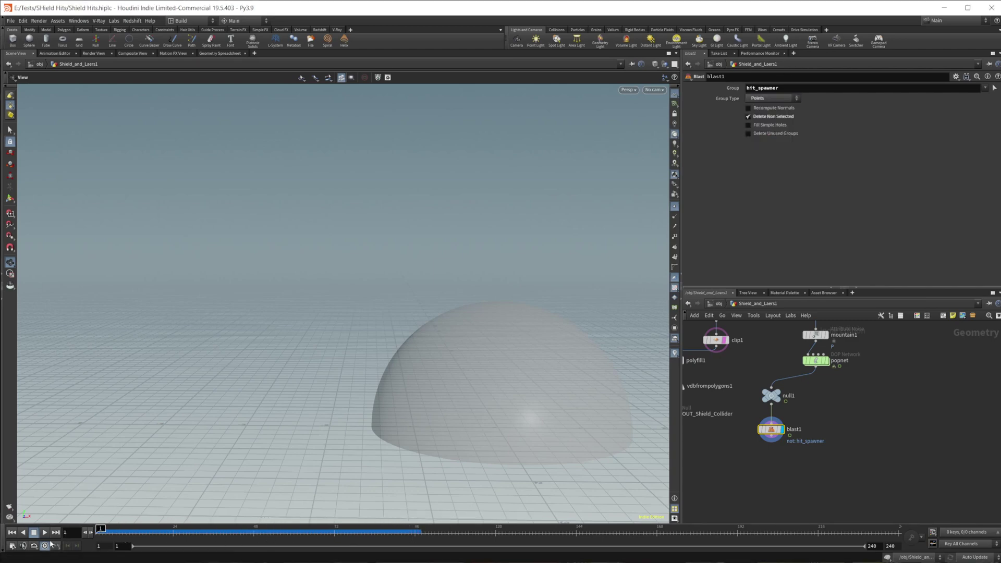
Play the simulation and inspect blast1's output in the Geometry Spreadsheet for hit_spawner points
{"action": "left_click", "coordinate": [44, 532]}
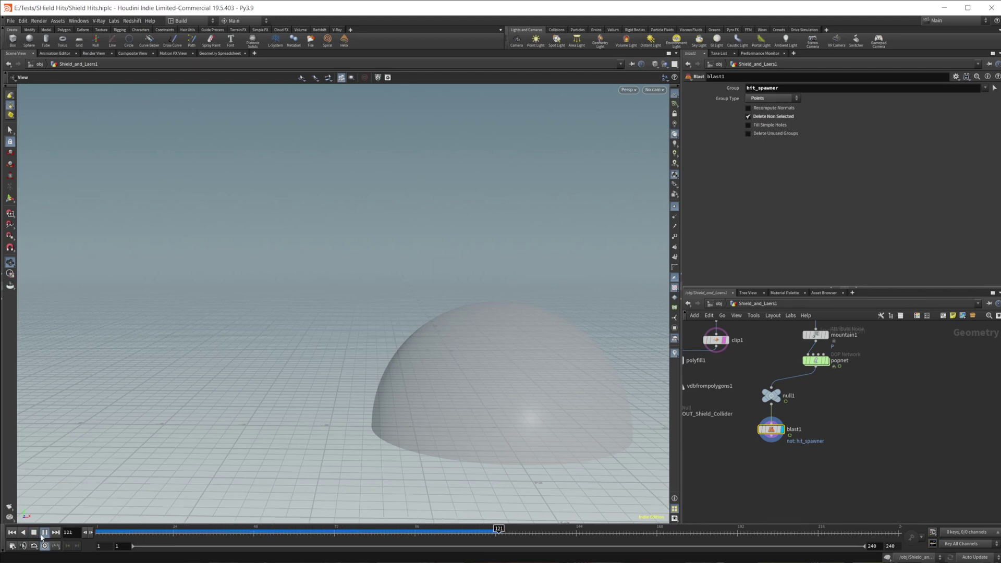
{"action": "left_click", "coordinate": [34, 533]}
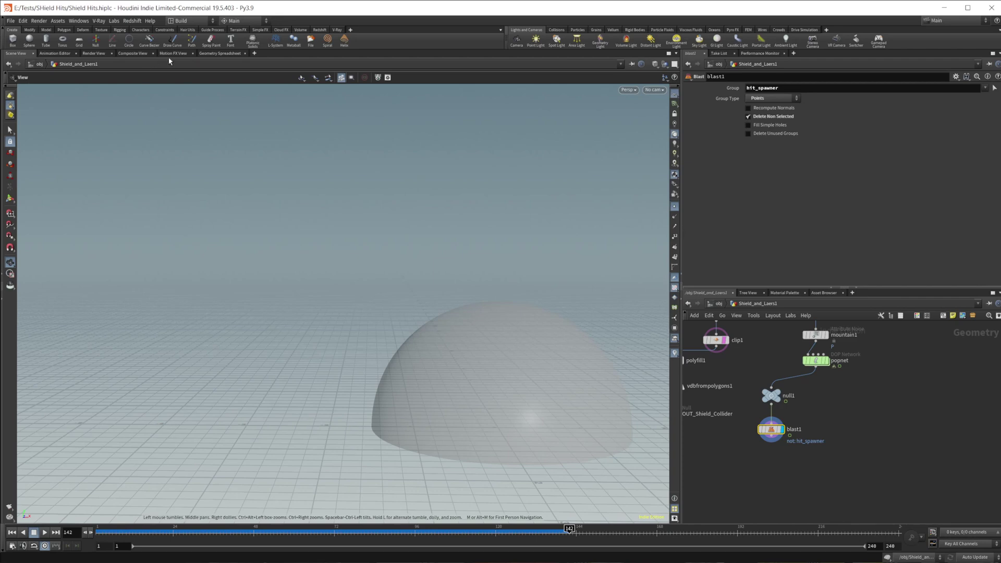
{"action": "left_click", "coordinate": [220, 54]}
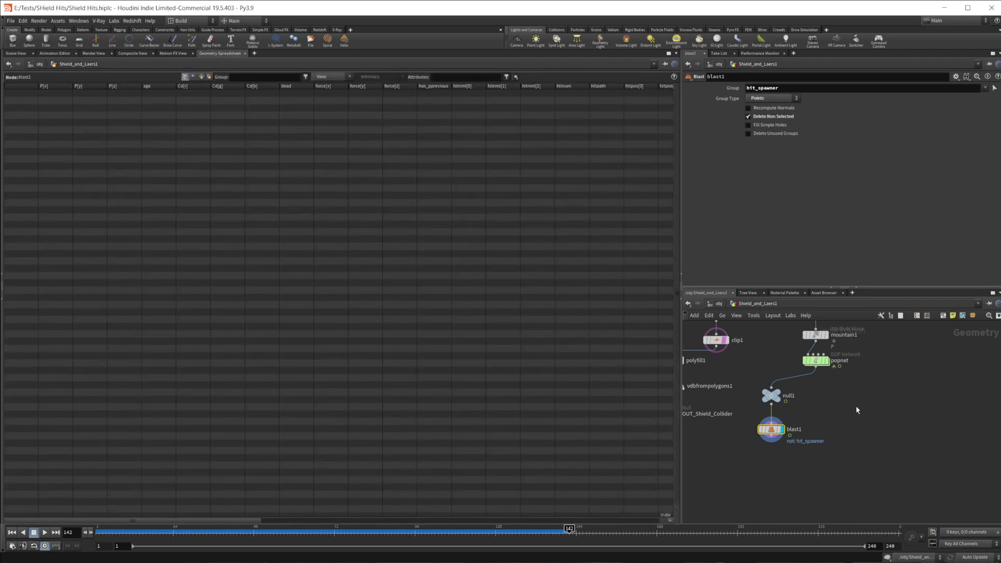
{"action": "middle_click_drag", "start_coordinate": [856, 410], "coordinate": [859, 433]}
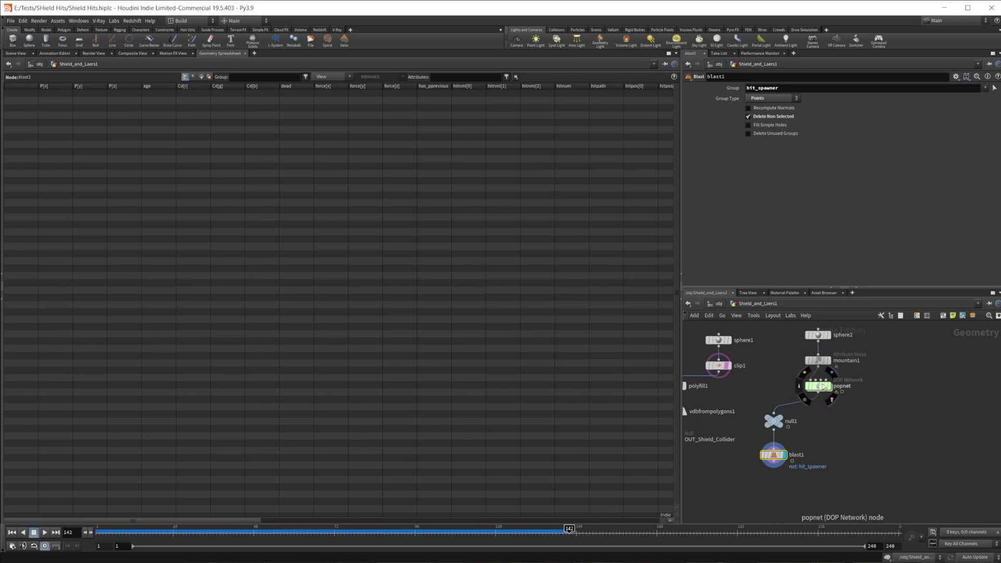
Go inside popnet and enable the Rule on popgroup1 so ingroup = 1 applies to the hit_spawner group
{"action": "double_click", "coordinate": [818, 386]}
{"action": "middle_click_drag", "start_coordinate": [824, 393], "coordinate": [836, 433]}
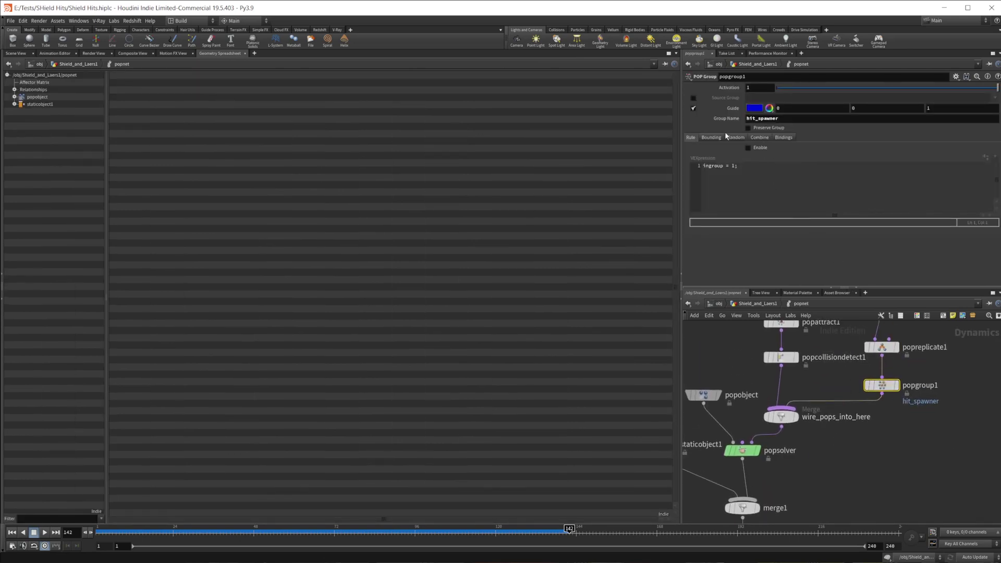
{"action": "left_click", "coordinate": [760, 148]}
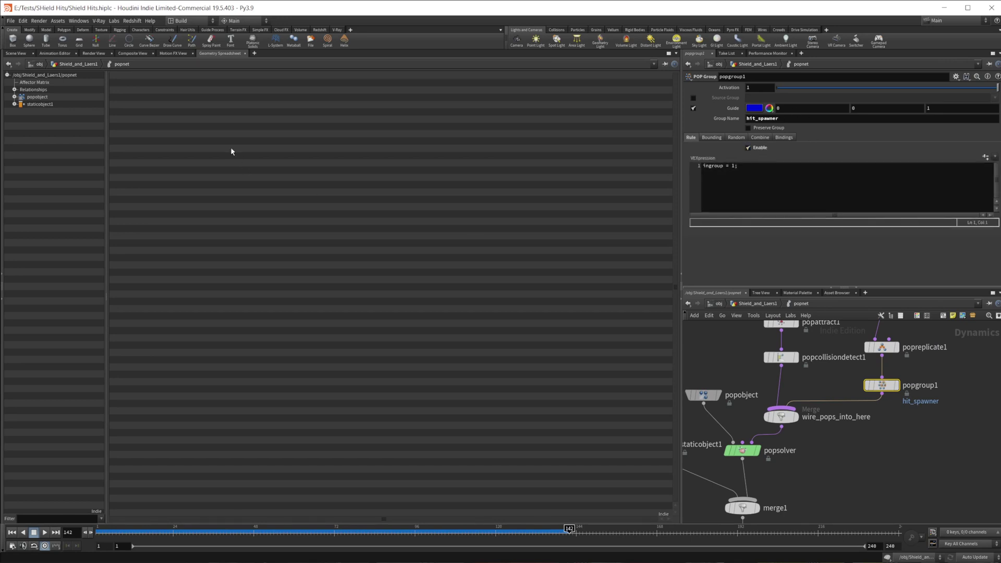
Replay the simulation from frame 1 in the scene view and check the result at the Shield_and_Laers1 level
{"action": "left_click", "coordinate": [17, 53]}
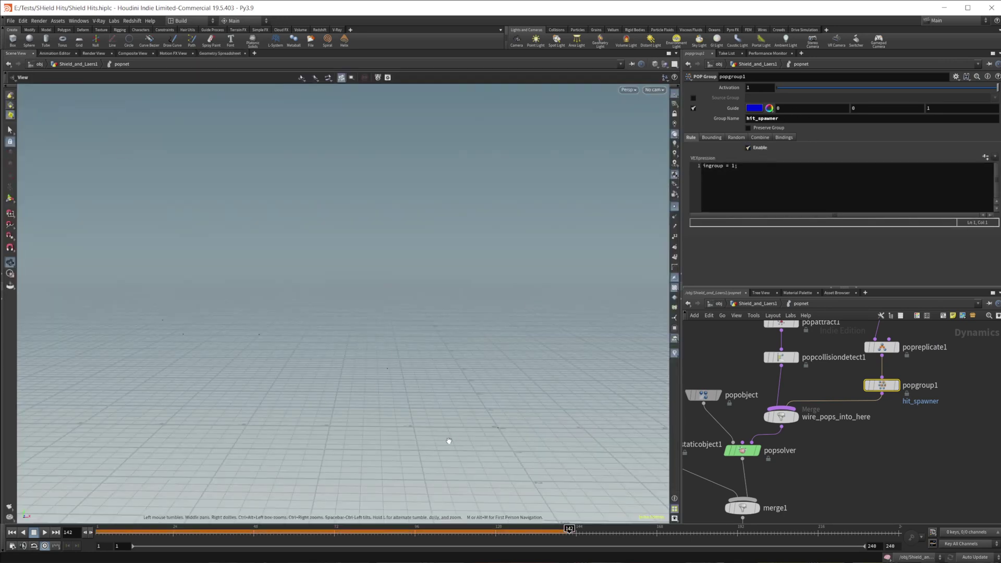
{"action": "left_click", "coordinate": [12, 532]}
{"action": "left_click", "coordinate": [44, 532]}
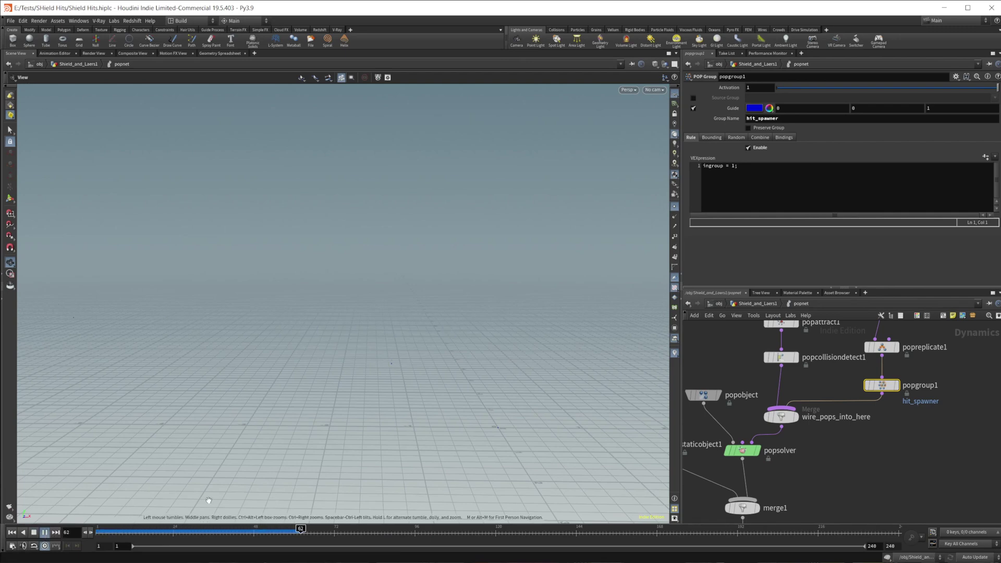
{"action": "key", "text": "u"}
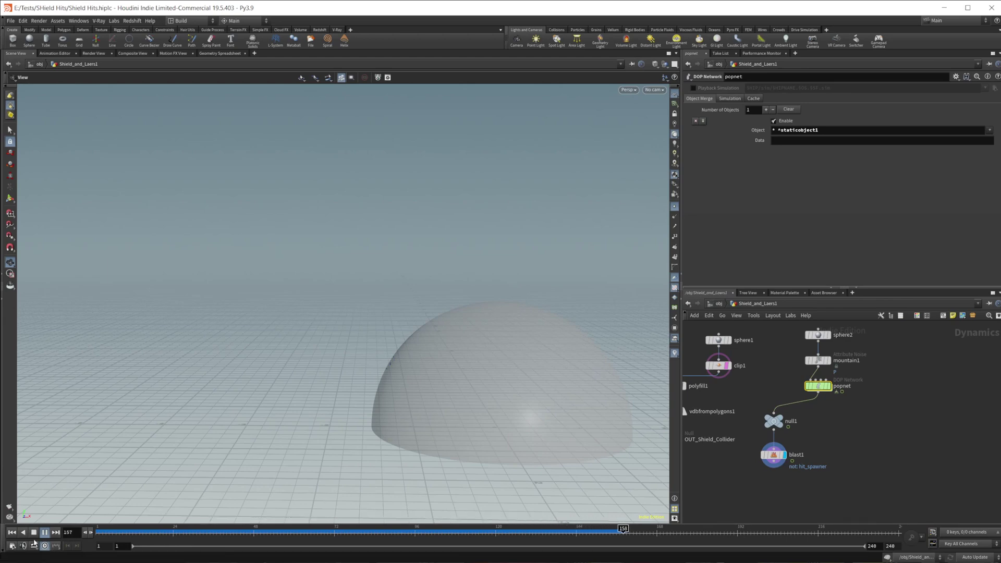
{"action": "left_click", "coordinate": [33, 532]}
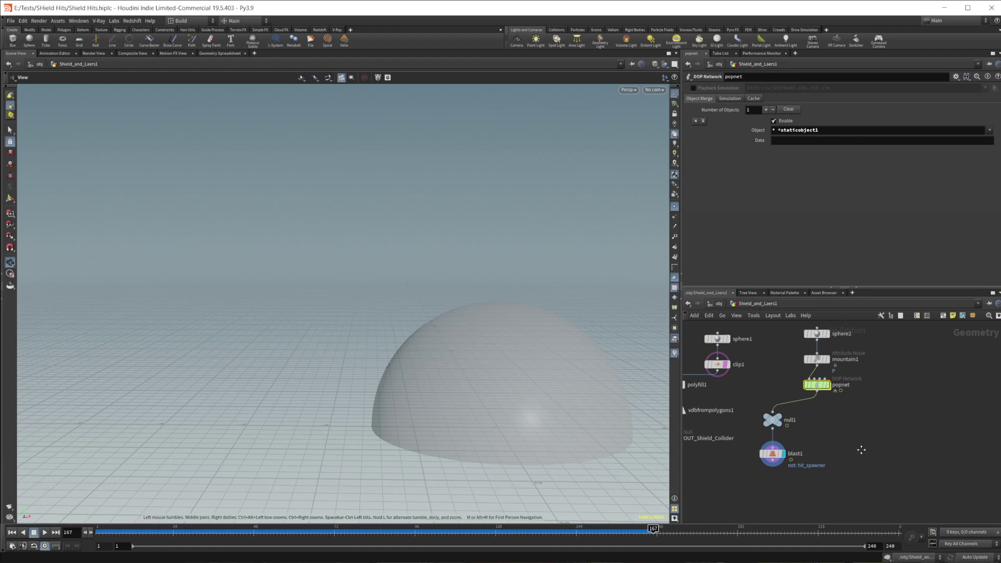
{"action": "middle_click_drag", "start_coordinate": [856, 442], "coordinate": [860, 404]}
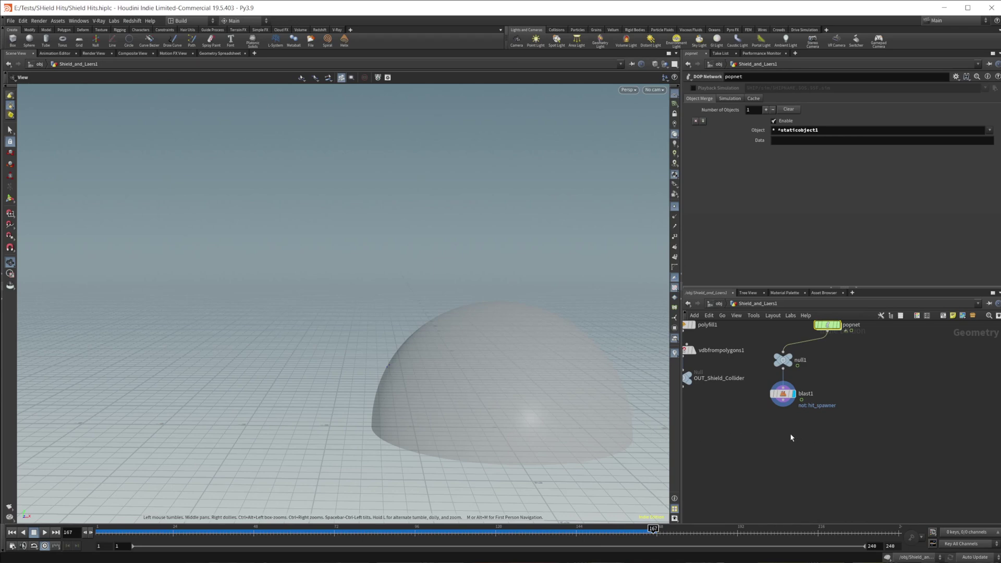
{"action": "key", "text": "Tab"}
{"action": "type", "text": "att p"}
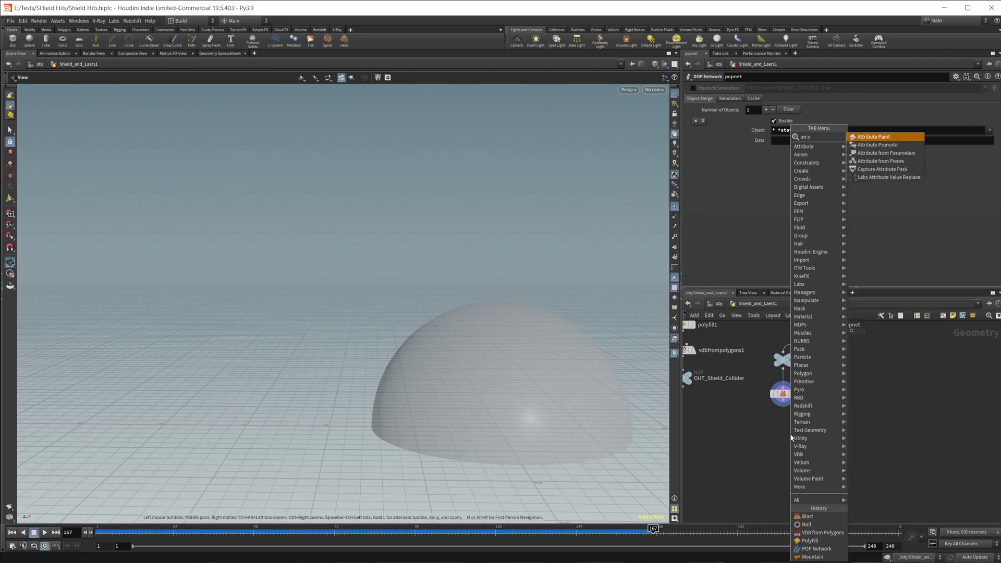
{"action": "type", "text": "r"}
{"action": "key", "text": "Return"}
{"action": "left_click", "coordinate": [790, 433]}
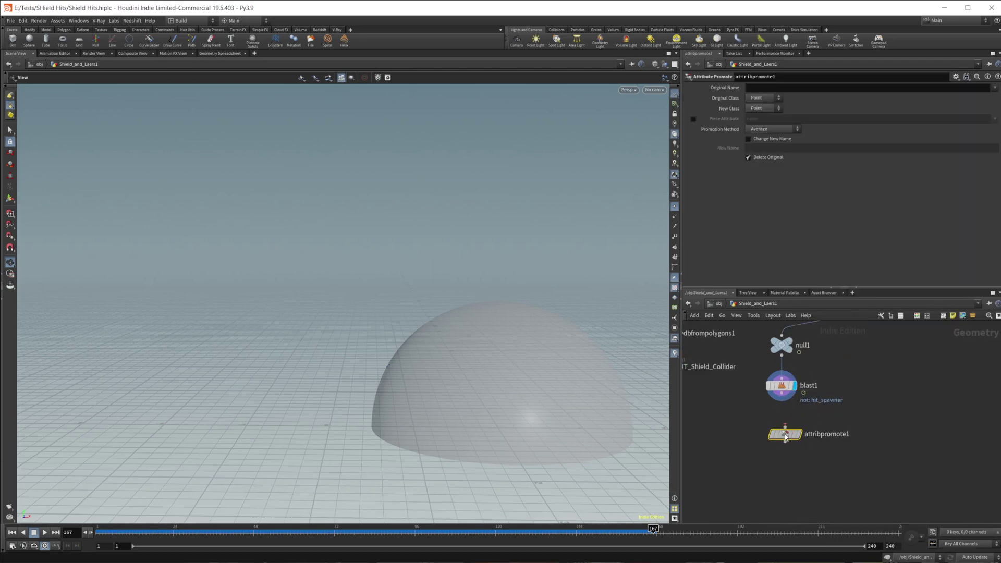
{"action": "left_click_drag", "start_coordinate": [785, 435], "coordinate": [777, 431]}
{"action": "left_click_drag", "start_coordinate": [782, 393], "coordinate": [781, 431]}
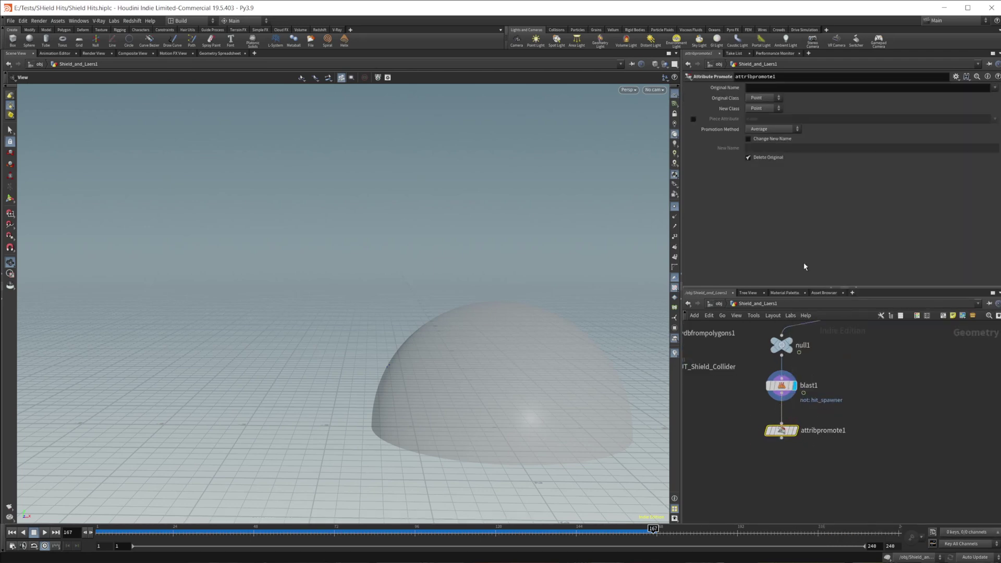
{"action": "key", "text": "Delete"}
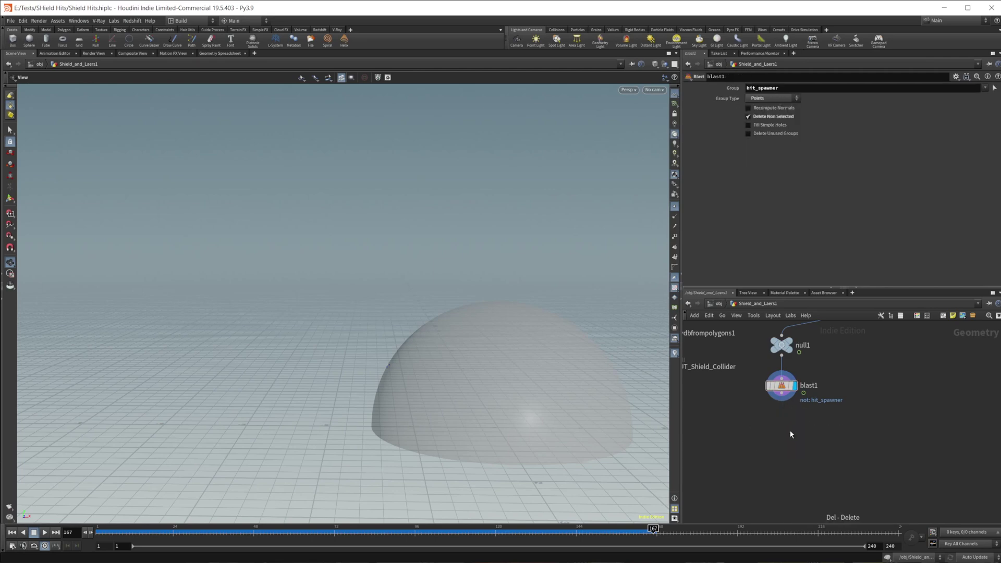
Add an Attribute Rename node below blast1, connect it to blast1's output and make it the displayed node
{"action": "key", "text": "Tab"}
{"action": "type", "text": "attrand"}
{"action": "key", "text": "Return"}
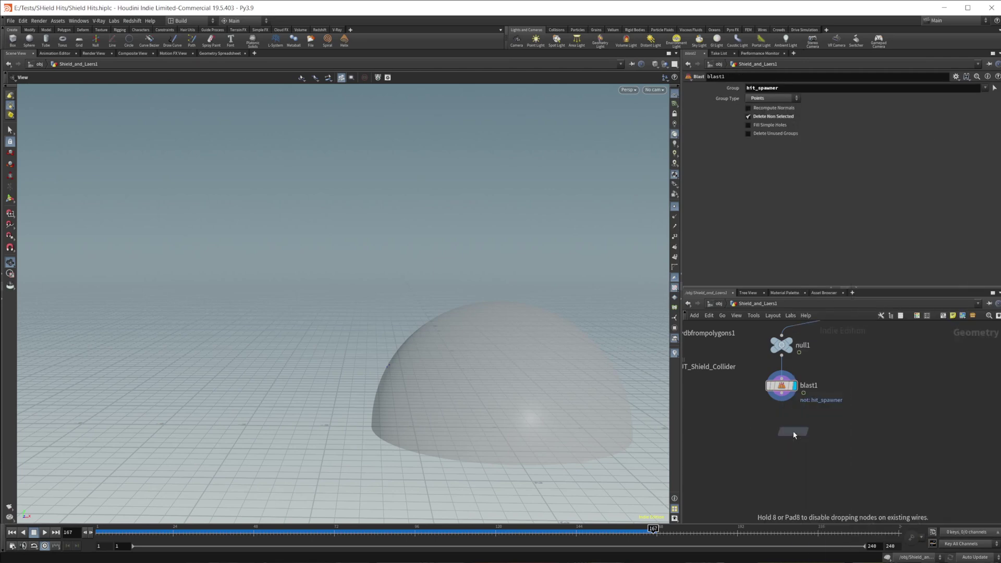
{"action": "left_click", "coordinate": [793, 434]}
{"action": "left_click_drag", "start_coordinate": [793, 434], "coordinate": [781, 434]}
{"action": "left_click_drag", "start_coordinate": [781, 394], "coordinate": [784, 427]}
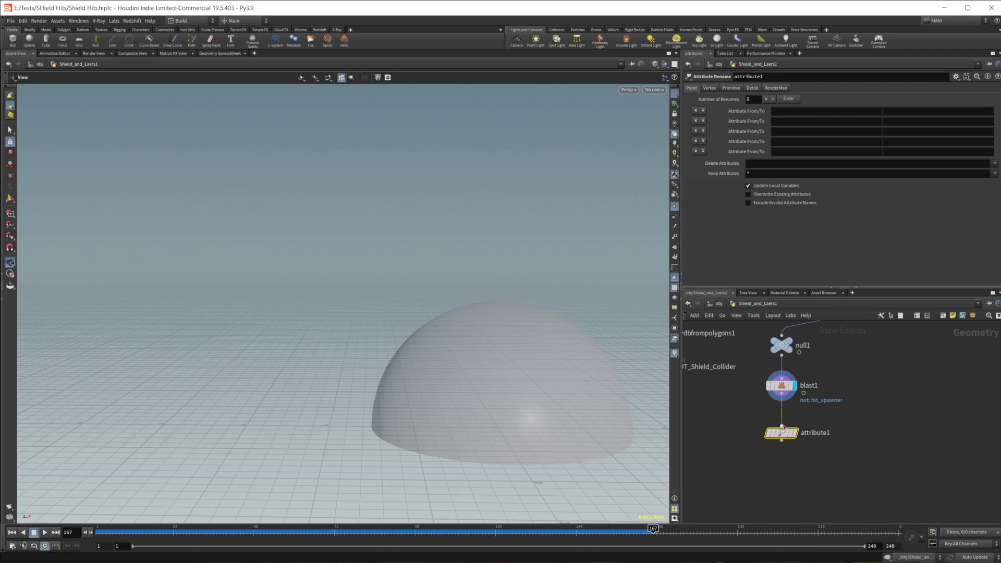
{"action": "mouse_move", "coordinate": [785, 439]}
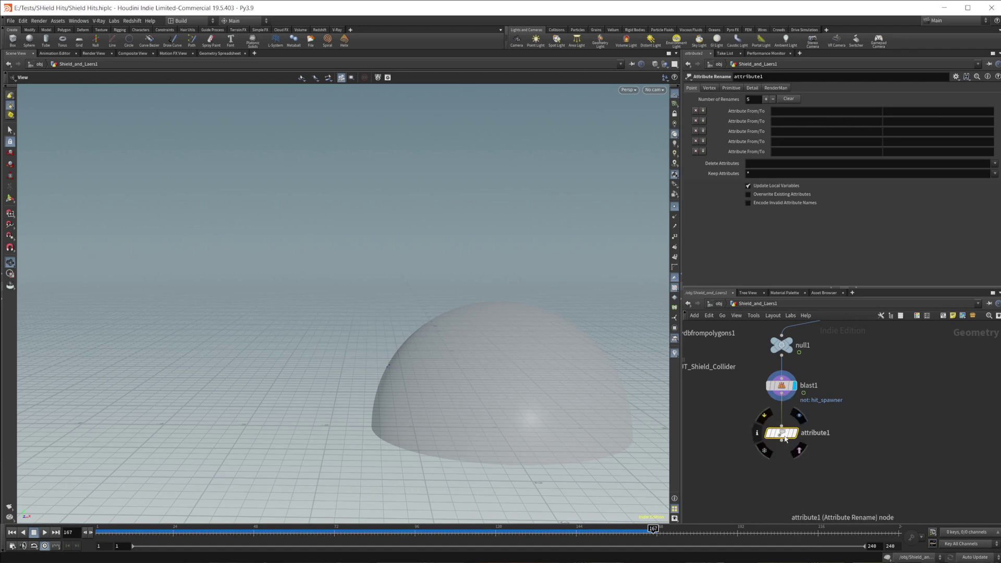
{"action": "left_click", "coordinate": [798, 416]}
Rename the point attribute age to pscale in the Attribute Rename node
{"action": "left_click", "coordinate": [826, 111]}
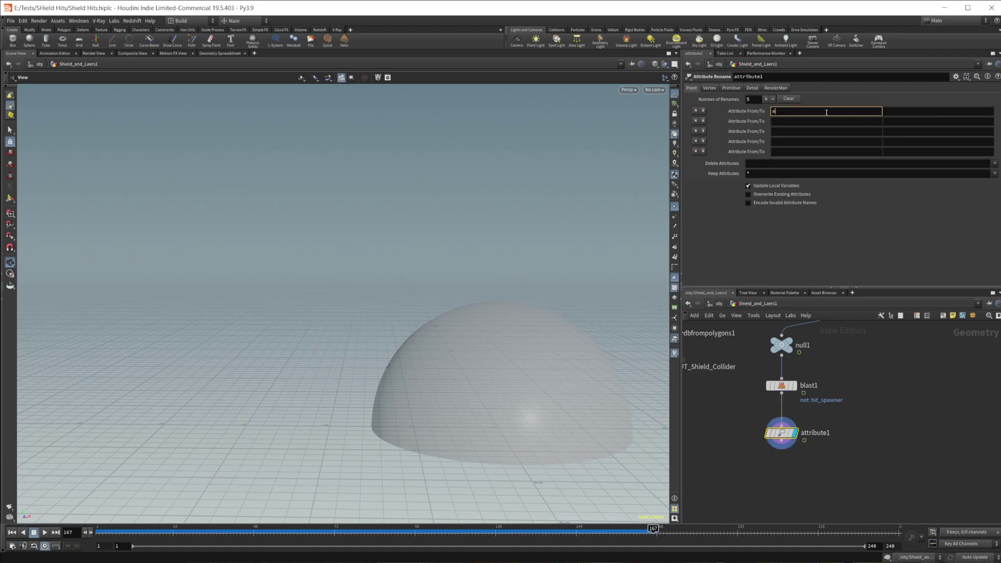
{"action": "left_click", "coordinate": [911, 111]}
{"action": "type", "text": "pscale"}
{"action": "key", "text": "Return"}
Add an Attribute Adjust Float node below attribute1, connect it to that node's output and make it the displayed node
{"action": "middle_click_drag", "start_coordinate": [871, 482], "coordinate": [899, 458]}
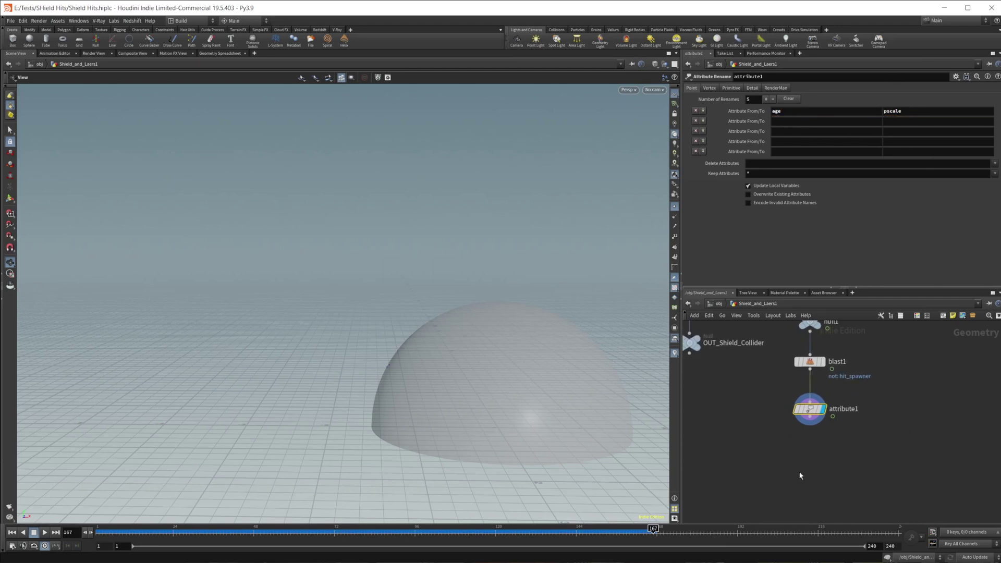
{"action": "key", "text": "Tab"}
{"action": "type", "text": "att"}
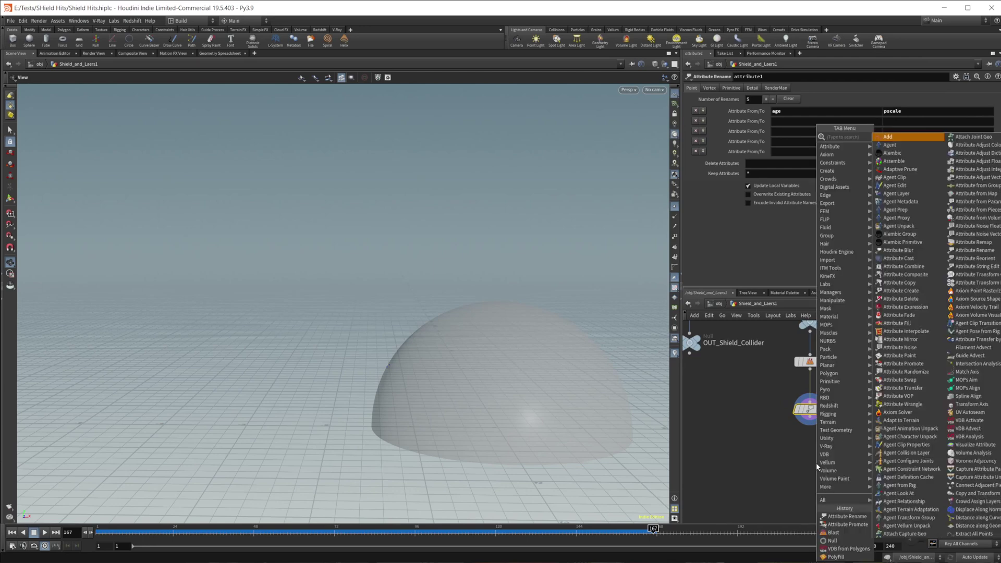
{"action": "type", "text": "adj"}
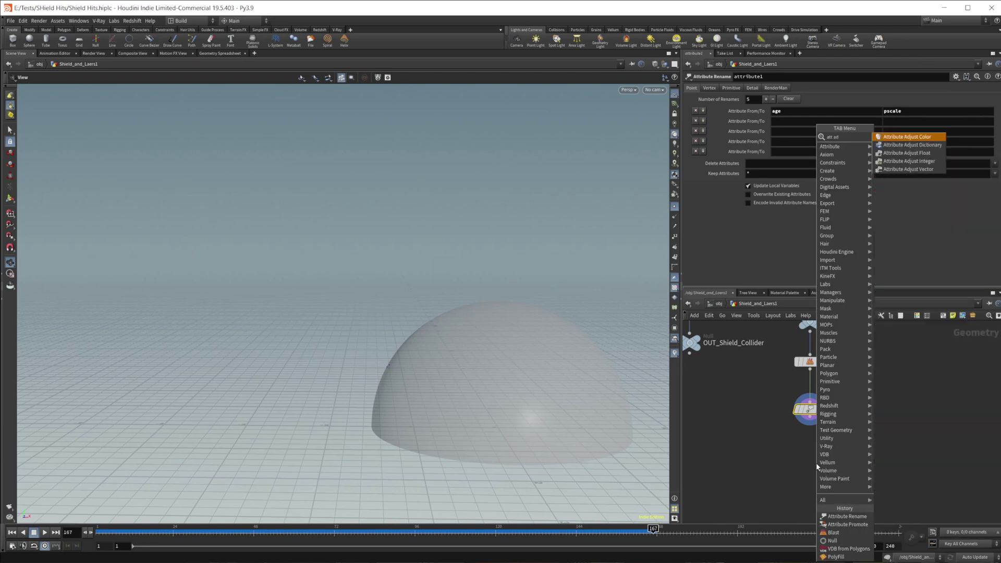
{"action": "key", "text": "Down"}
{"action": "key", "text": "Return"}
{"action": "left_click", "coordinate": [816, 465]}
{"action": "double_click", "coordinate": [815, 464]}
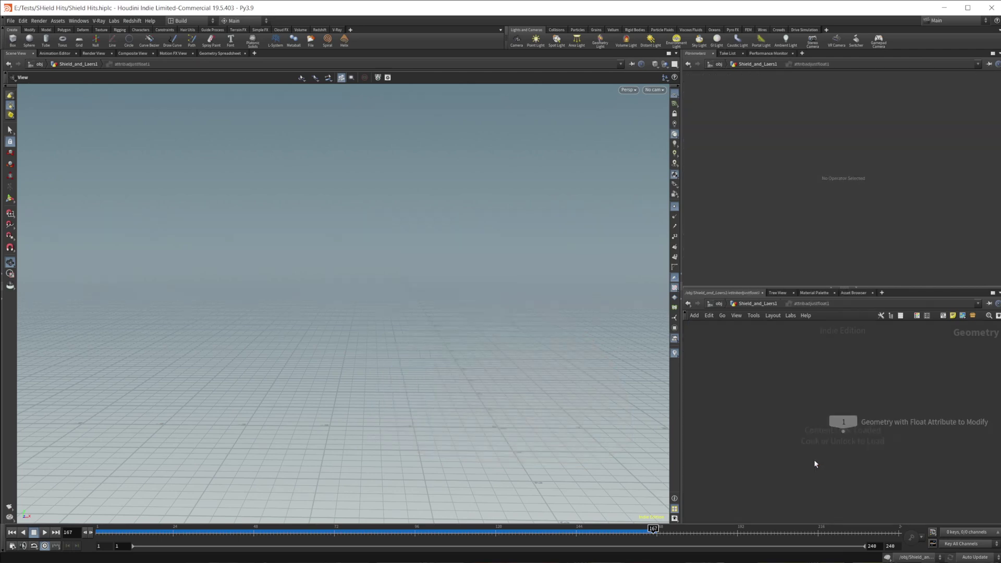
{"action": "left_click", "coordinate": [756, 304]}
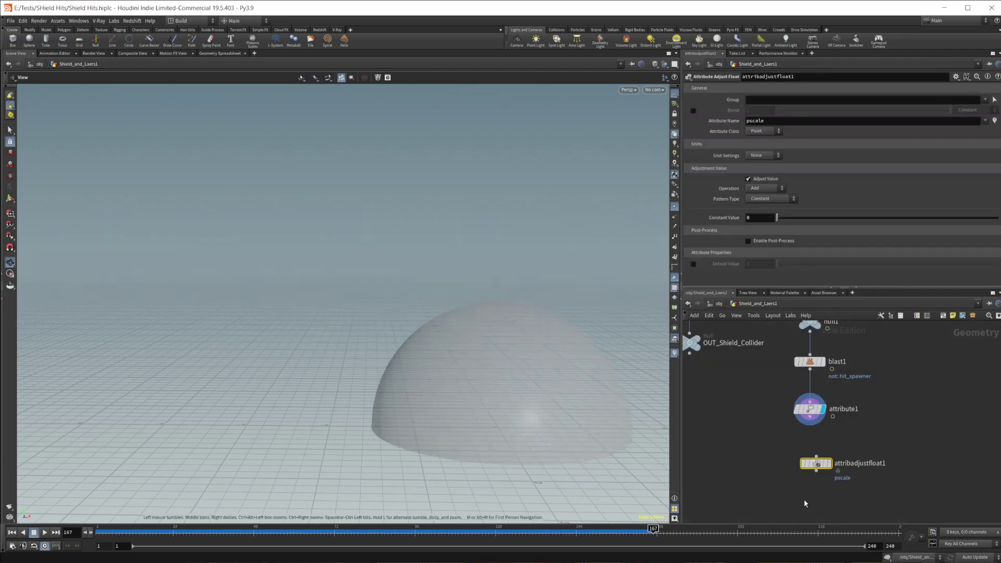
{"action": "left_click_drag", "start_coordinate": [820, 464], "coordinate": [811, 452]}
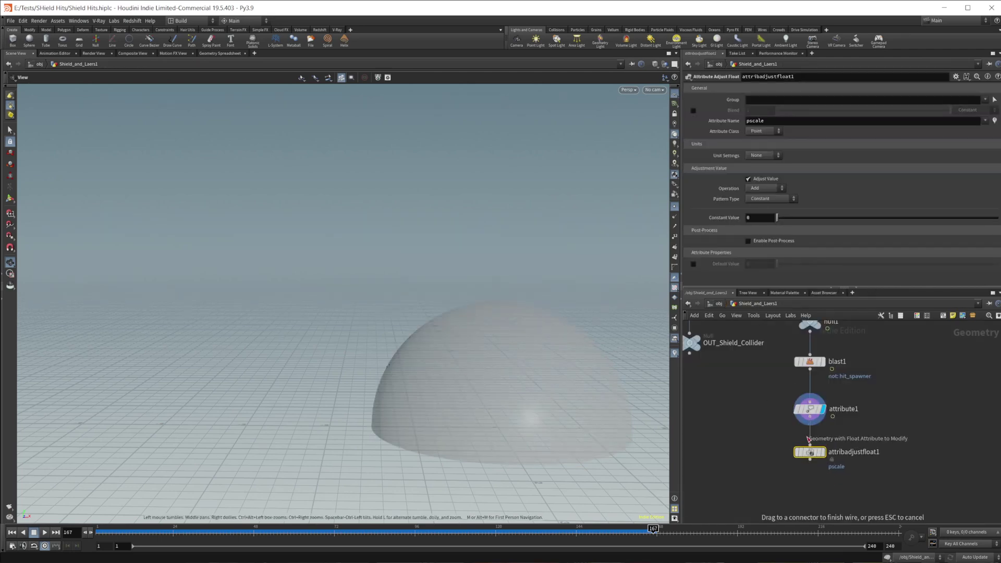
{"action": "left_click", "coordinate": [822, 452]}
{"action": "left_click_drag", "start_coordinate": [811, 450], "coordinate": [811, 441]}
Set attribadjustfloat1's Operation to Multiply with a Constant Value of 6 for pscale
{"action": "left_click", "coordinate": [771, 189]}
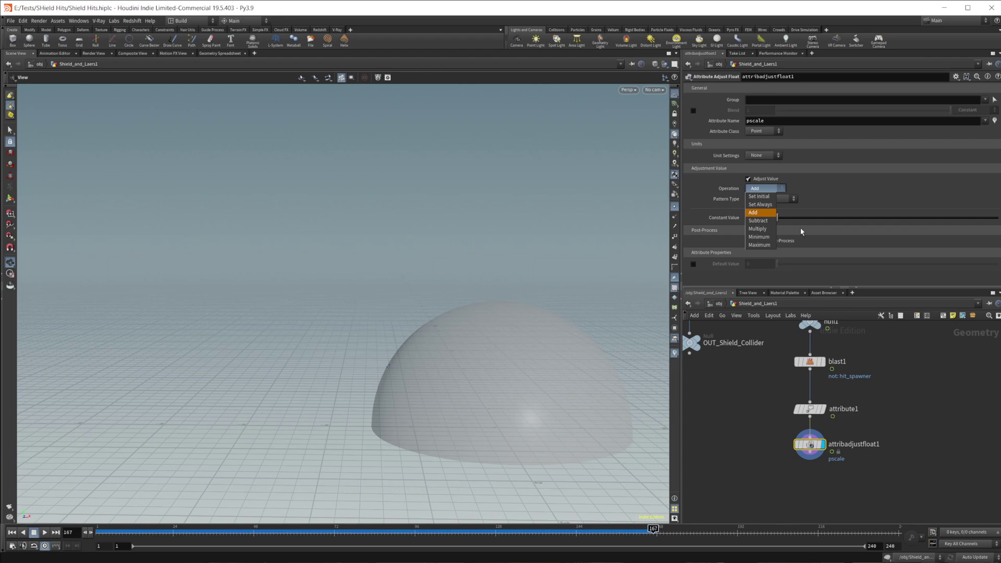
{"action": "left_click", "coordinate": [768, 230]}
{"action": "type", "text": "6"}
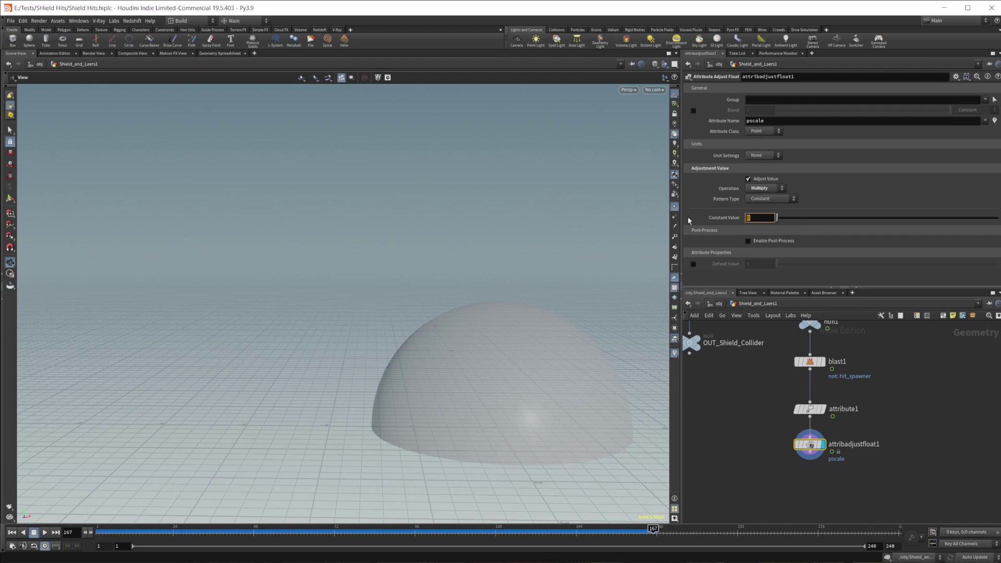
{"action": "key", "text": "Return"}
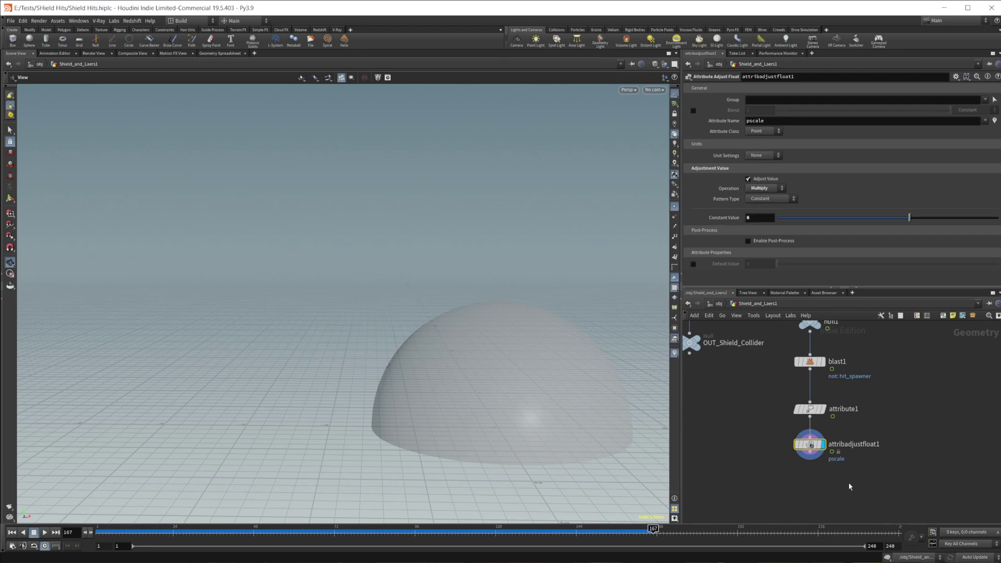
Add a Normal node next to OUT_Shield_Collider, below clip1
{"action": "middle_click_drag", "start_coordinate": [848, 484], "coordinate": [838, 449]}
{"action": "scroll", "coordinate": [803, 471], "scroll_direction": "down", "scroll_amount": 3}
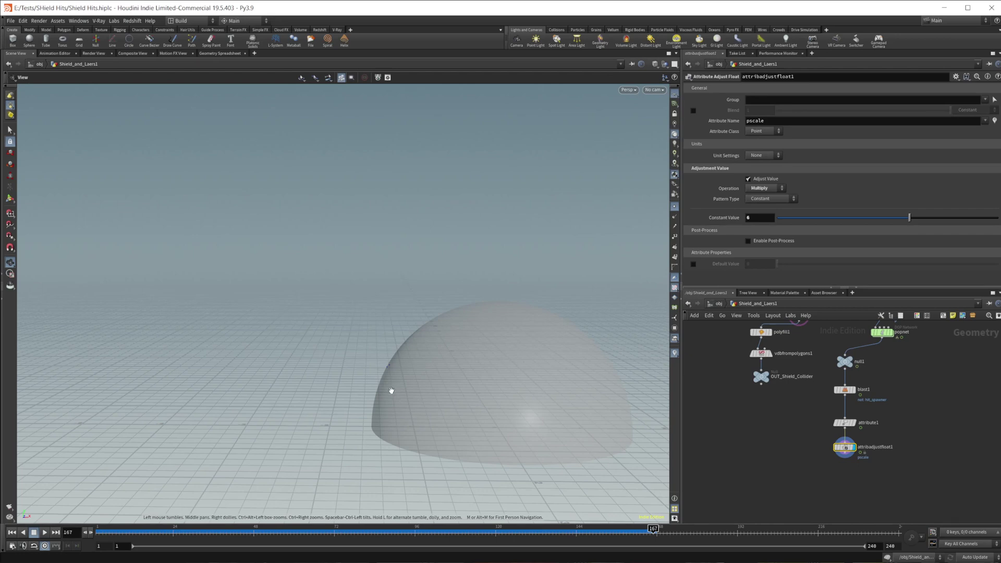
{"action": "middle_click_drag", "start_coordinate": [751, 441], "coordinate": [690, 484]}
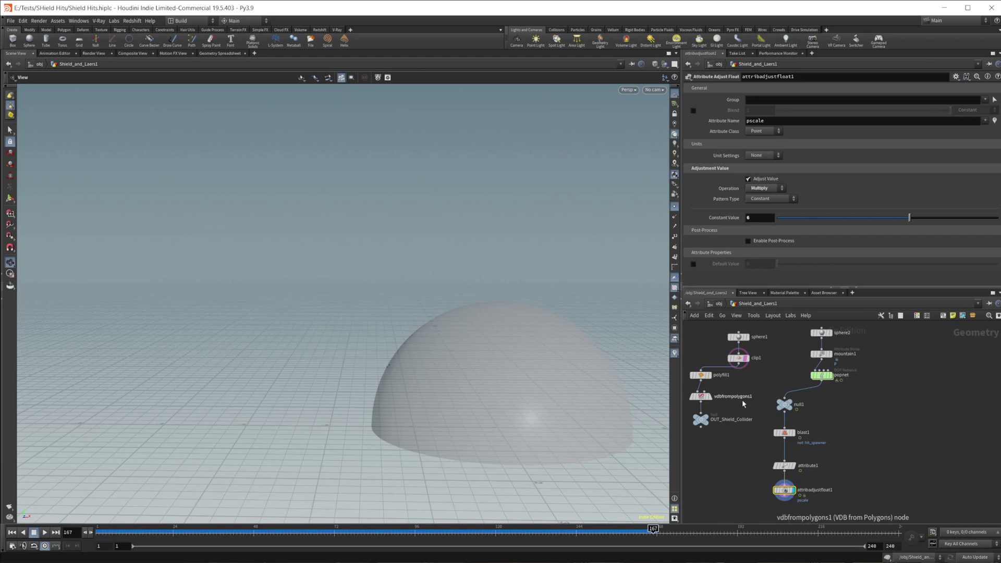
{"action": "key", "text": "Tab"}
{"action": "type", "text": "normal"}
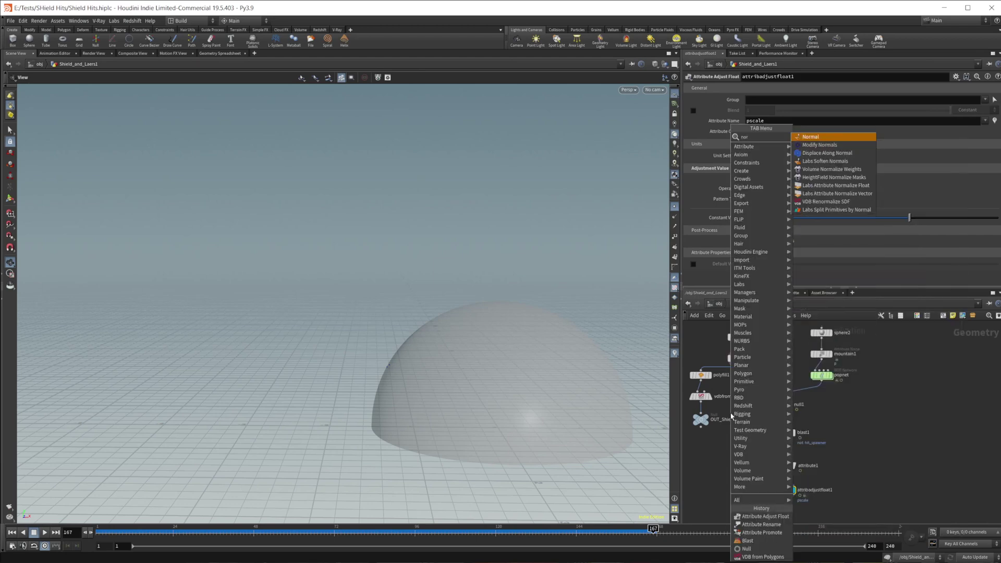
{"action": "key", "text": "Return"}
{"action": "left_click", "coordinate": [730, 413]}
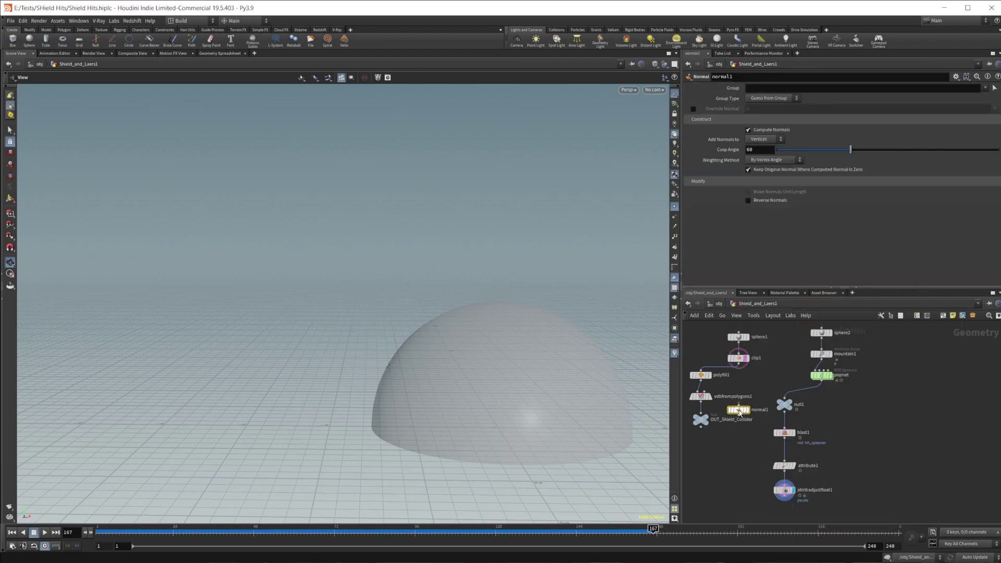
Set normal1's Add Normals to option to Points, connect clip1's output to it and make it the displayed node
{"action": "scroll", "coordinate": [731, 415], "scroll_direction": "up", "scroll_amount": 3}
{"action": "left_click", "coordinate": [763, 139]}
{"action": "left_click", "coordinate": [761, 140]}
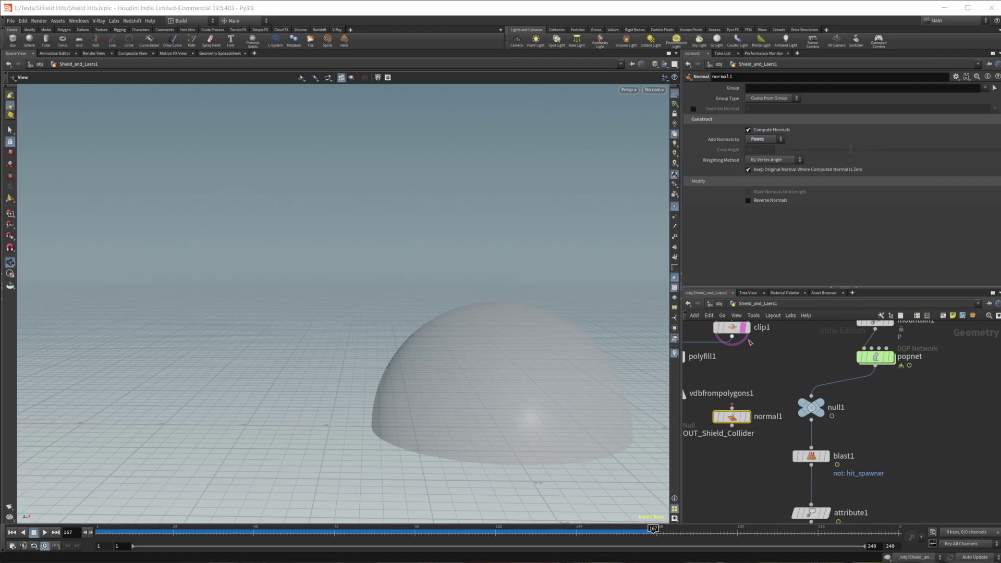
{"action": "left_click_drag", "start_coordinate": [731, 337], "coordinate": [736, 420]}
{"action": "left_click", "coordinate": [746, 416]}
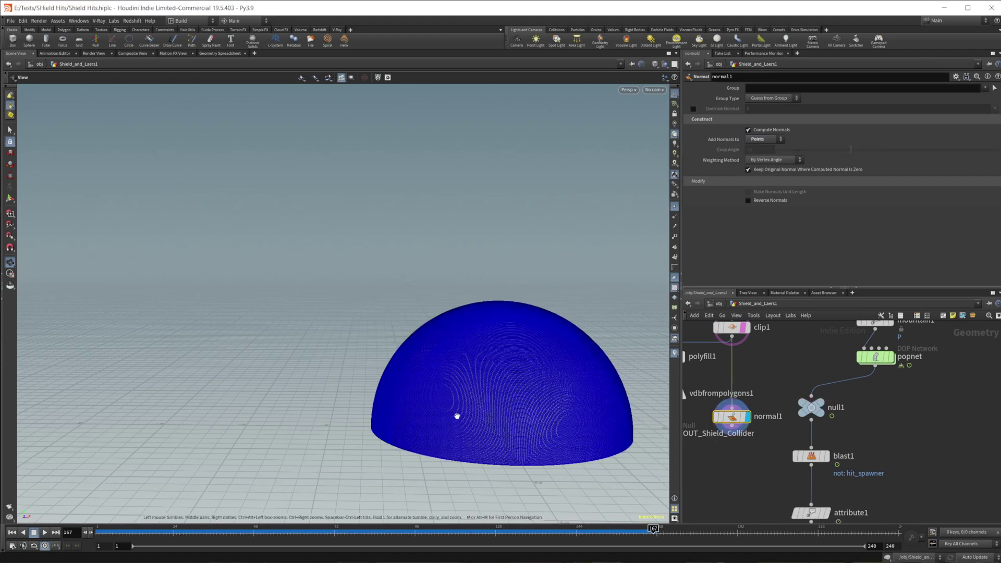
Hide the point markers, show point normals and inspect the normals on the dome up close
{"action": "left_click", "coordinate": [674, 208]}
{"action": "left_click", "coordinate": [674, 216]}
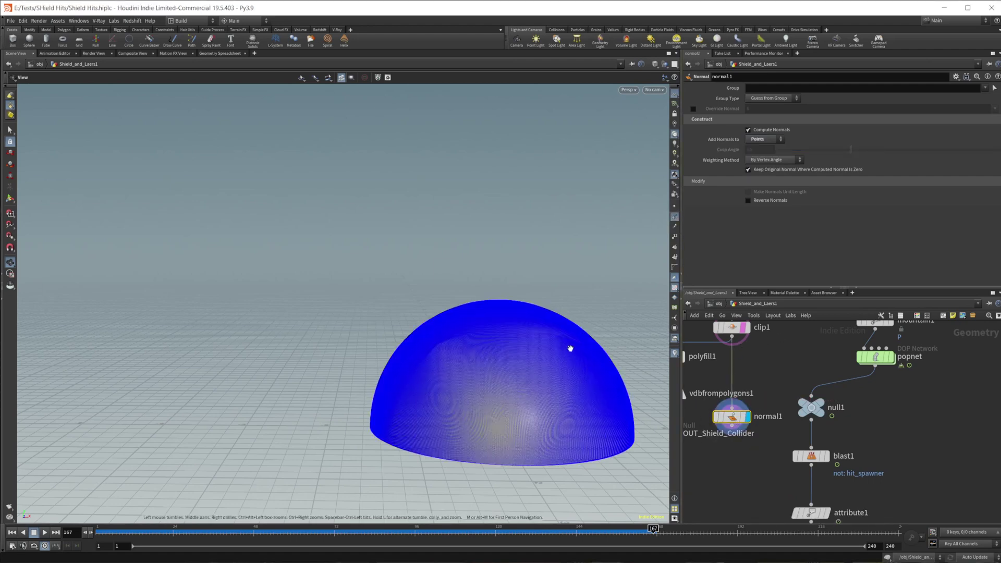
{"action": "right_click_drag", "start_coordinate": [435, 357], "coordinate": [658, 344]}
{"action": "scroll", "coordinate": [658, 344], "scroll_direction": "down", "scroll_amount": 5}
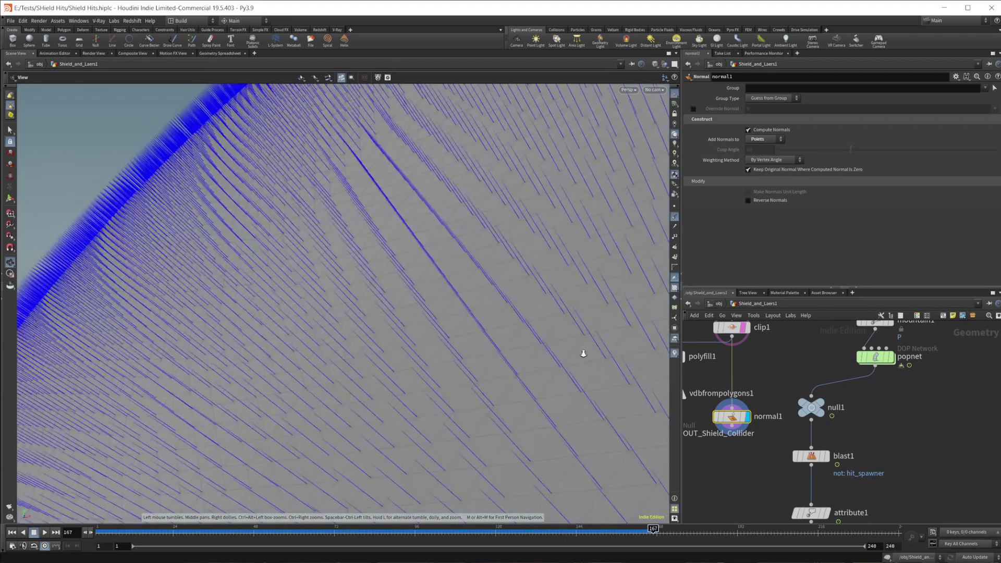
{"action": "right_click_drag", "start_coordinate": [410, 324], "coordinate": [417, 375]}
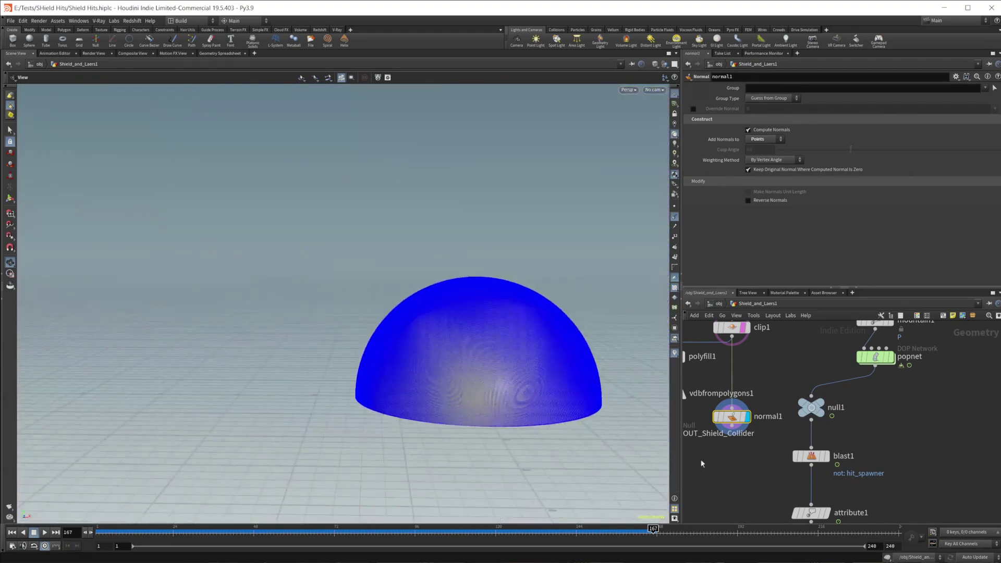
Add an Attribute Transfer node below attribadjustfloat1
{"action": "middle_click_drag", "start_coordinate": [788, 494], "coordinate": [800, 374]}
{"action": "key", "text": "Tab"}
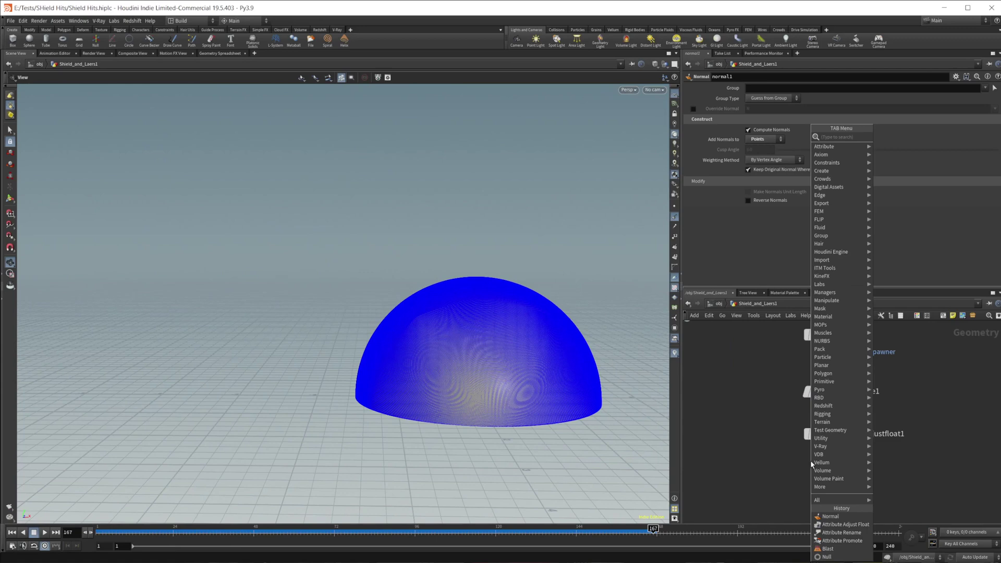
{"action": "type", "text": "att t"}
{"action": "key", "text": "Return"}
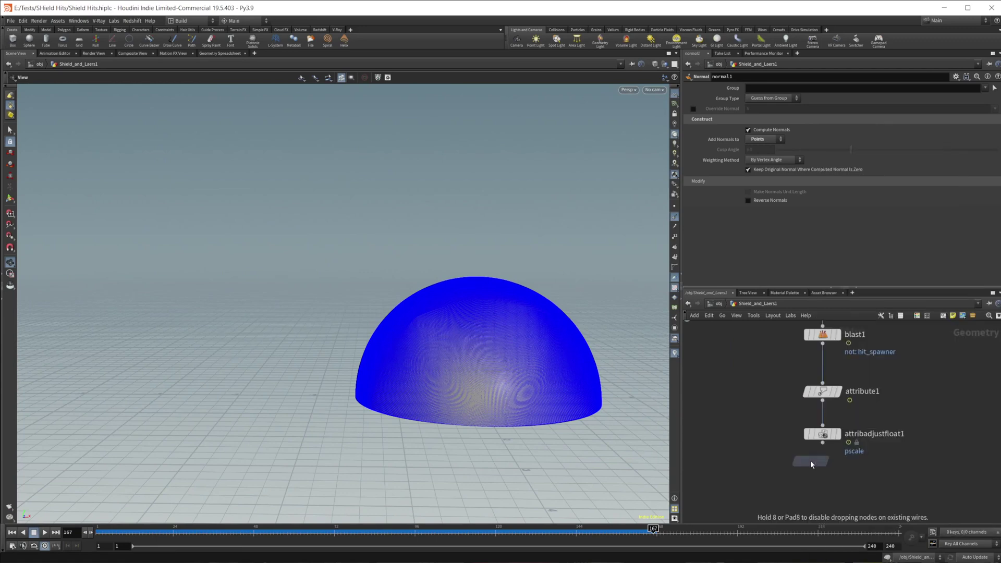
{"action": "left_click", "coordinate": [815, 471]}
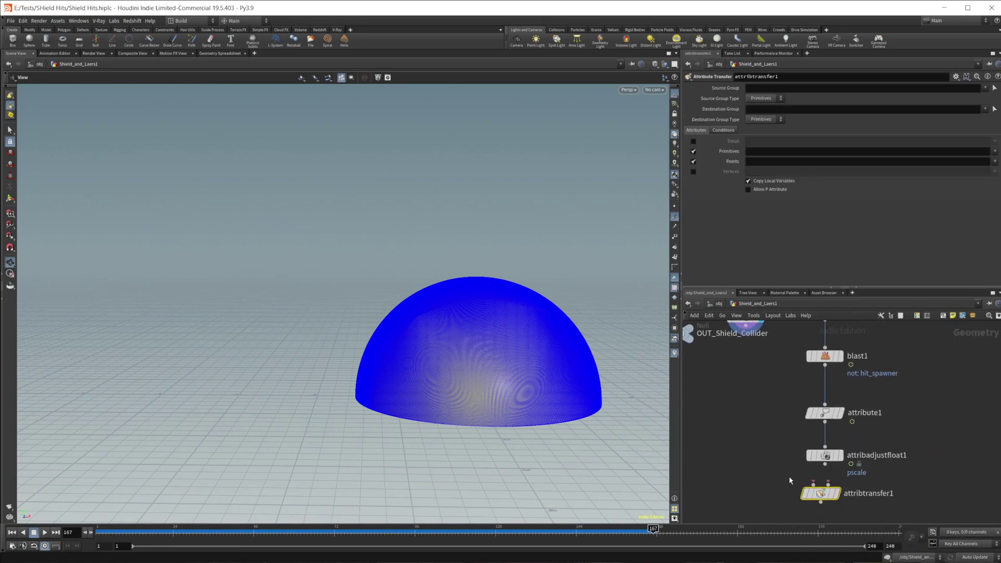
Connect attribadjustfloat1 to attribtransfer1's first input and normal1 to its second input
{"action": "scroll", "coordinate": [790, 477], "scroll_direction": "down", "scroll_amount": 2}
{"action": "left_click", "coordinate": [756, 359]}
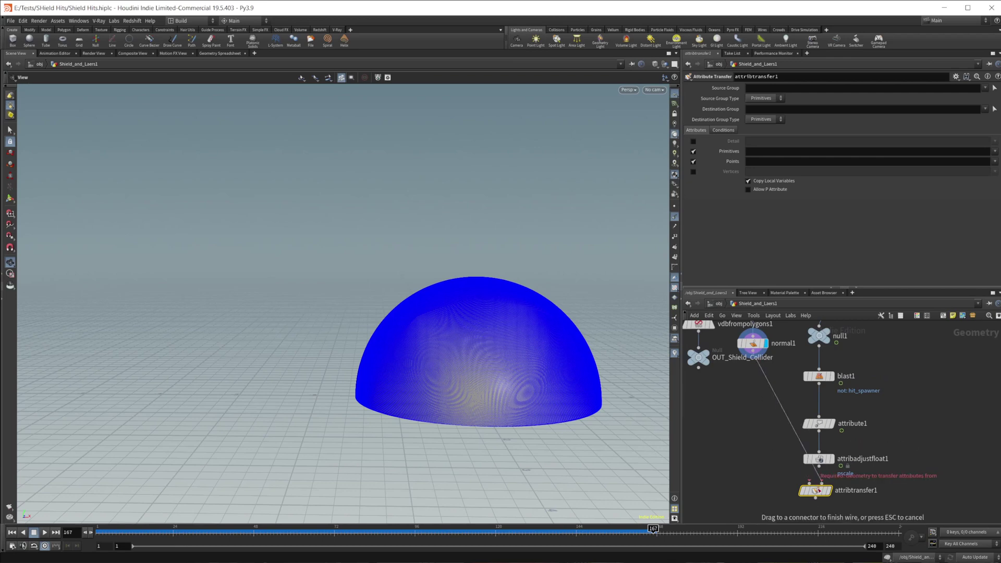
{"action": "scroll", "coordinate": [846, 477], "scroll_direction": "up", "scroll_amount": 2}
{"action": "left_click", "coordinate": [779, 485]}
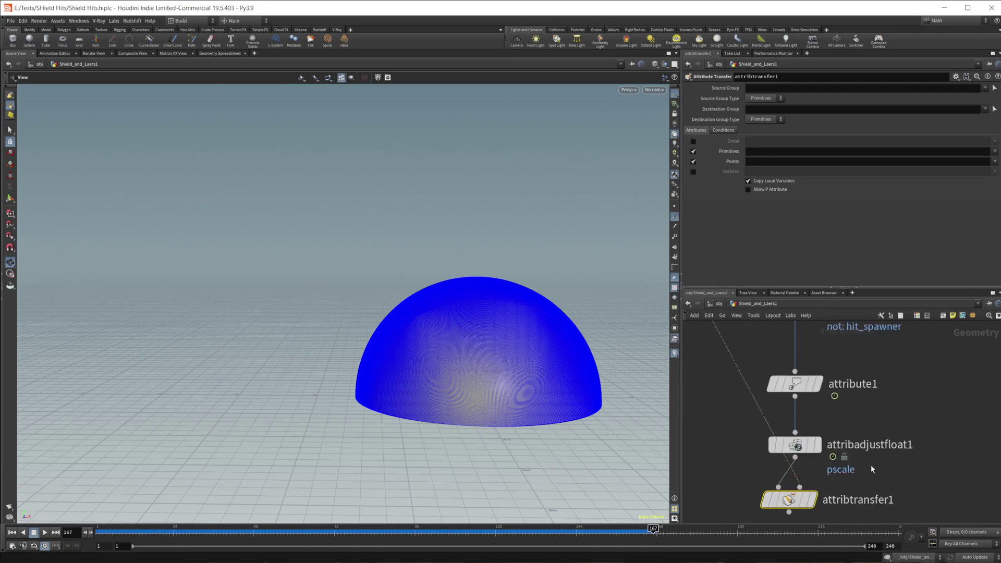
Display attribtransfer1, limit its transferred Points attributes to N, and inspect the hit point normals on the dome up close
{"action": "middle_click_drag", "start_coordinate": [871, 469], "coordinate": [872, 430]}
{"action": "key", "text": "r"}
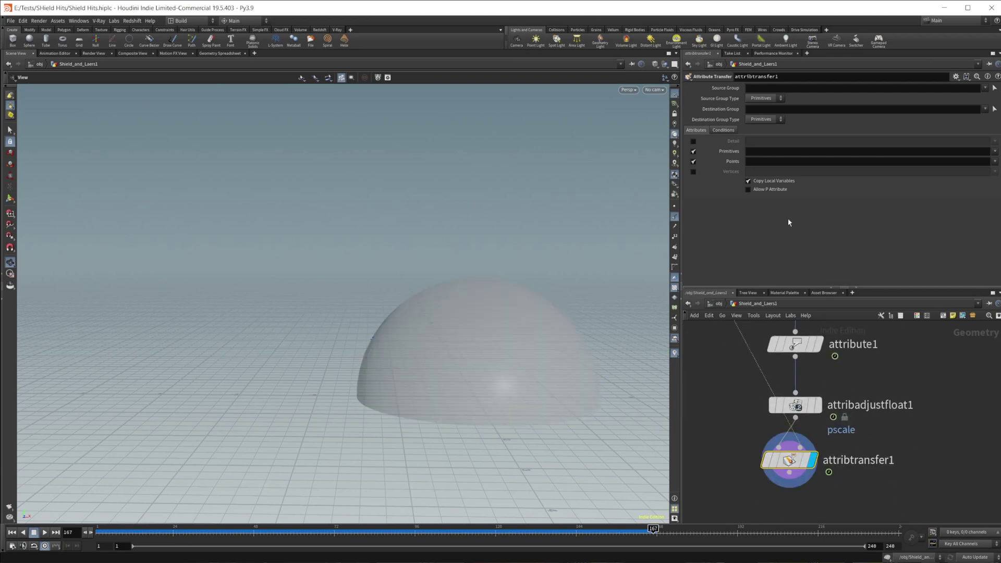
{"action": "left_click", "coordinate": [994, 163]}
{"action": "left_click", "coordinate": [996, 172]}
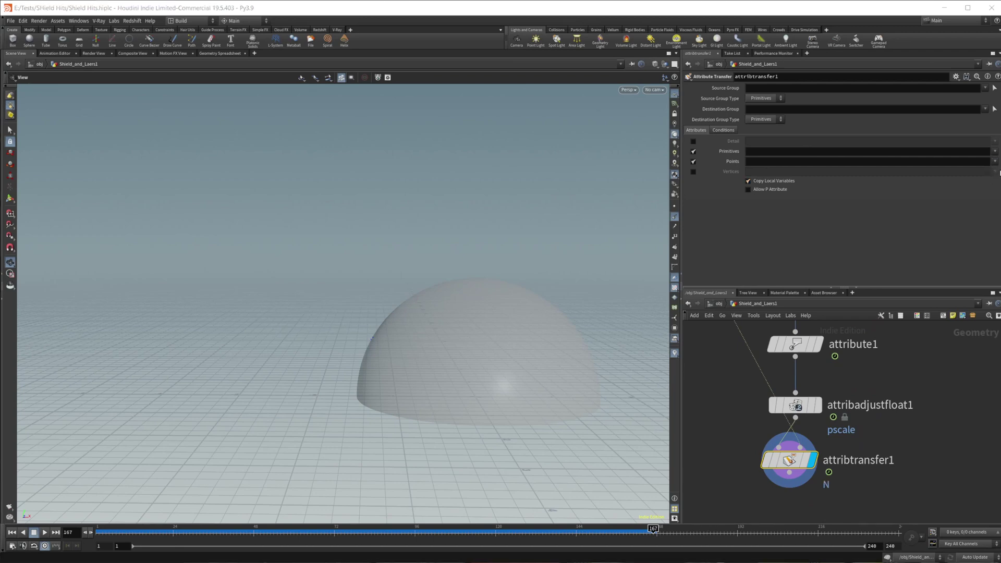
{"action": "right_click_drag", "start_coordinate": [383, 400], "coordinate": [475, 339]}
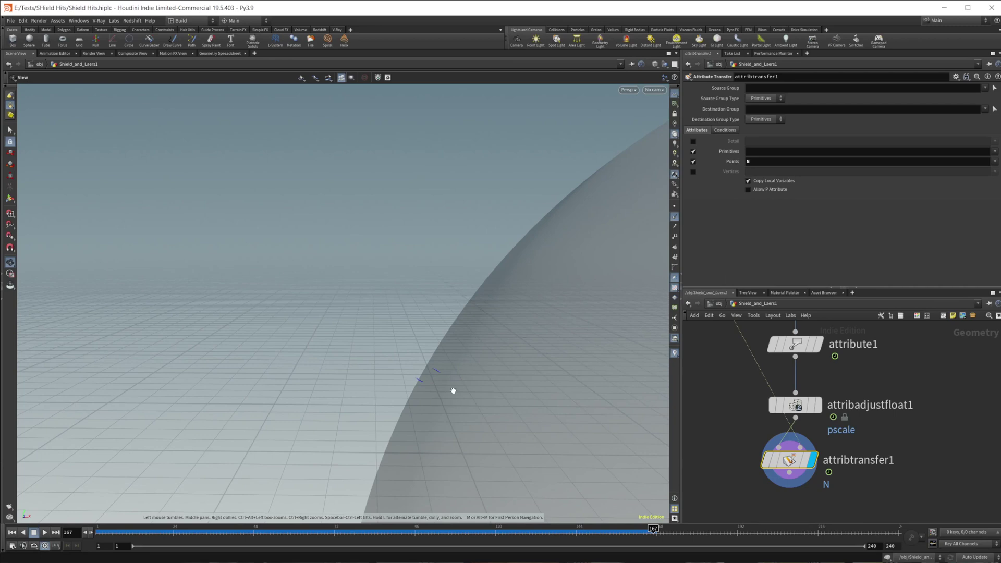
{"action": "right_click_drag", "start_coordinate": [366, 362], "coordinate": [438, 438]}
{"action": "middle_click_drag", "start_coordinate": [515, 384], "coordinate": [482, 373]}
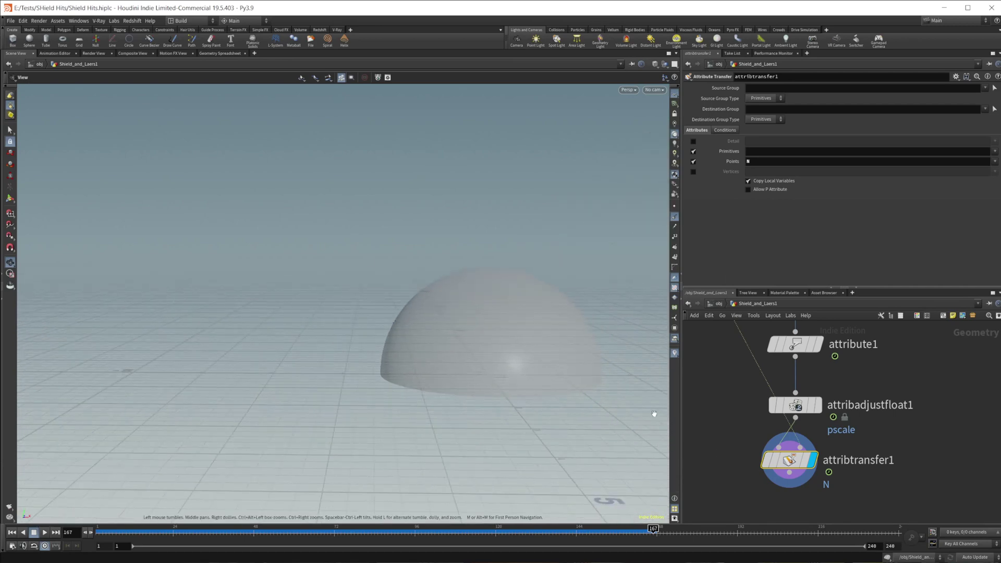
Add a Tube node in the empty space beside the blast1 chain
{"action": "middle_click_drag", "start_coordinate": [899, 446], "coordinate": [856, 443]}
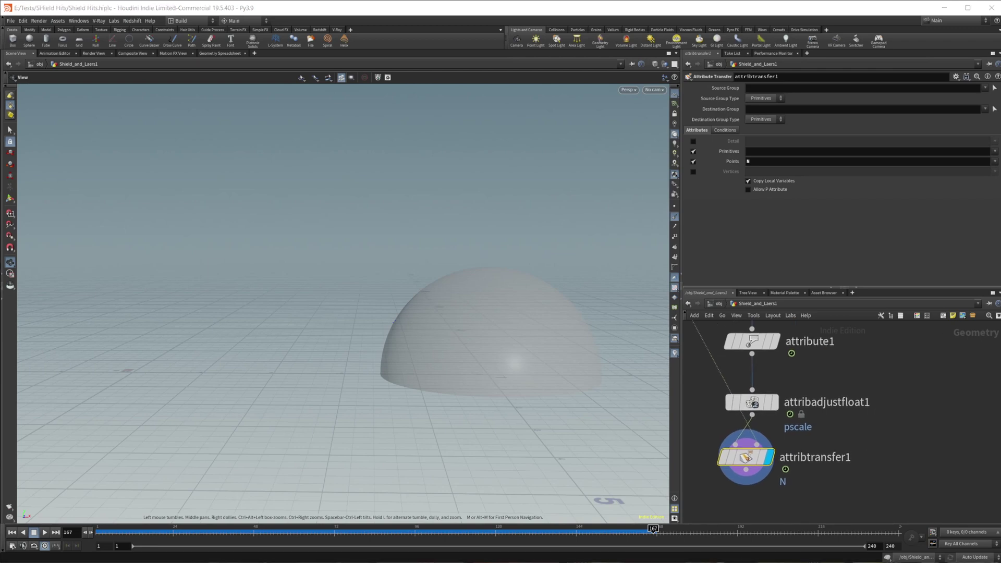
{"action": "scroll", "coordinate": [887, 455], "scroll_direction": "down", "scroll_amount": 5}
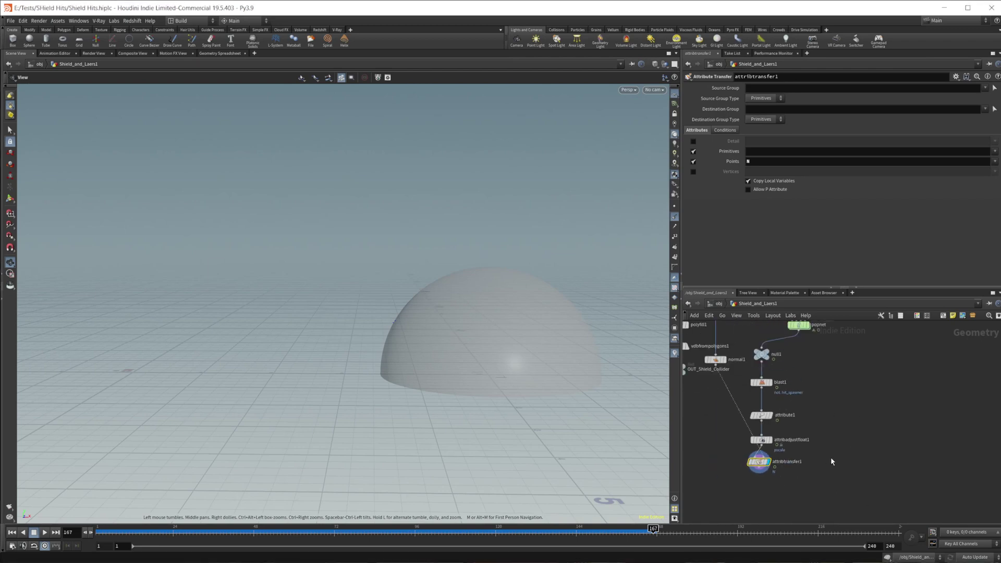
{"action": "middle_click_drag", "start_coordinate": [840, 419], "coordinate": [815, 496]}
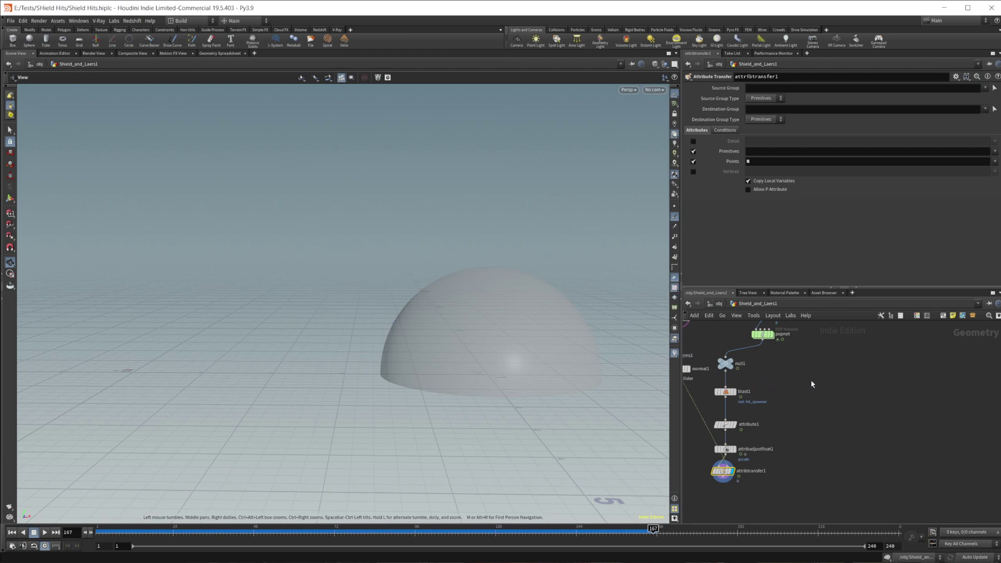
{"action": "key", "text": "Tab"}
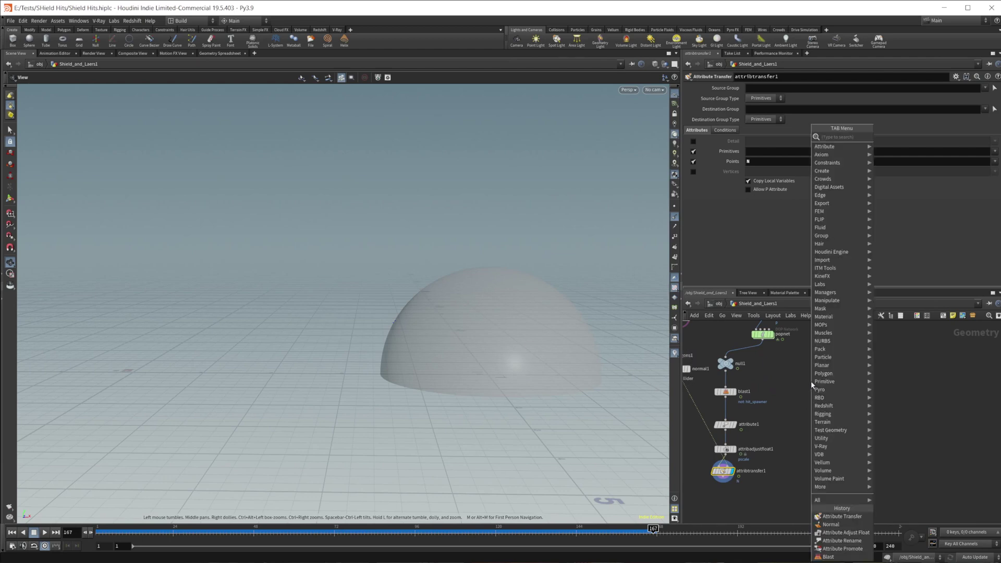
{"action": "type", "text": "circ"}
{"action": "key", "text": "Return"}
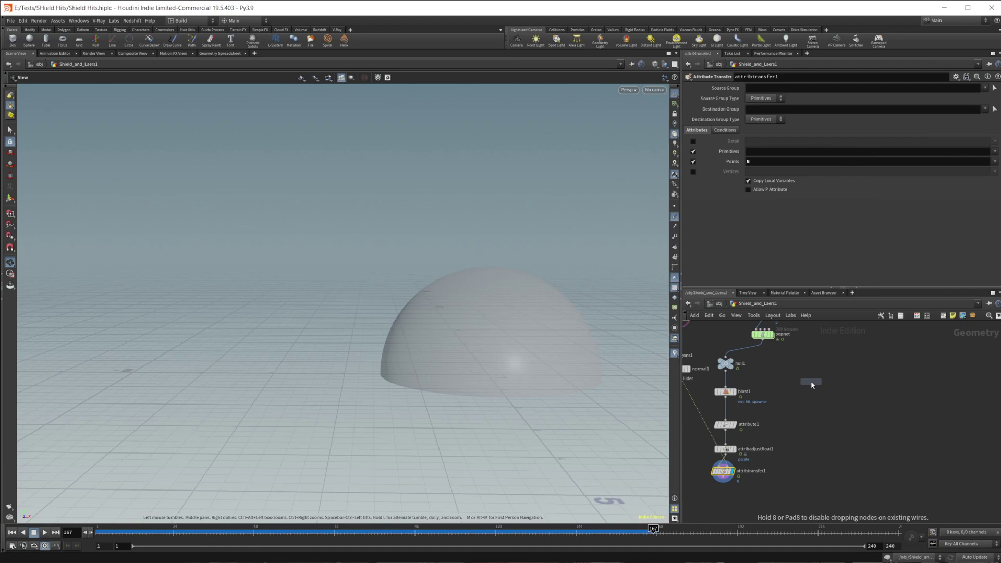
{"action": "left_click", "coordinate": [812, 385]}
Set tube1's first radius to 0.6, display it and reduce its height to 0 to form a flat ring
{"action": "left_click", "coordinate": [769, 166]}
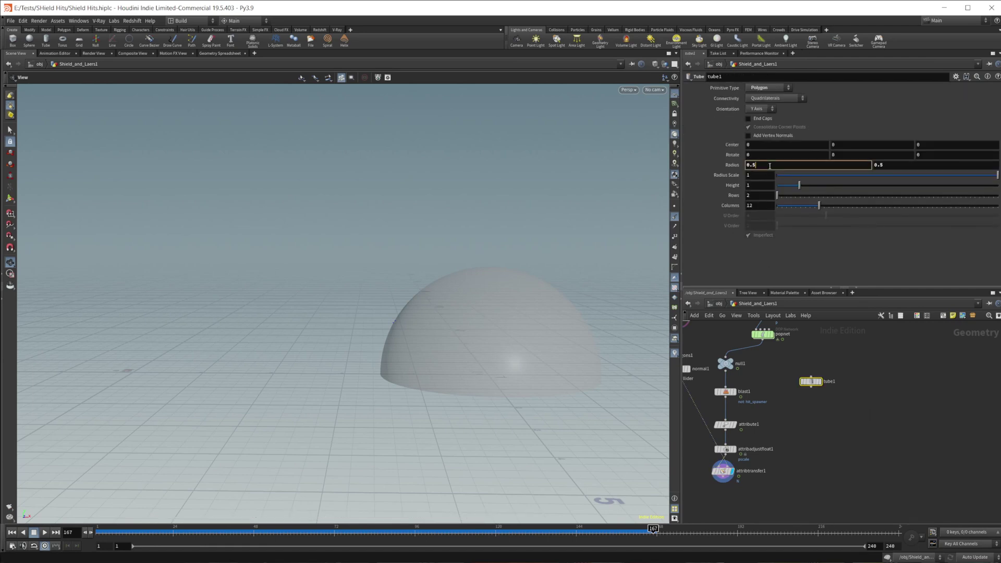
{"action": "type", "text": "6"}
{"action": "key", "text": "Return"}
{"action": "left_click", "coordinate": [815, 382]}
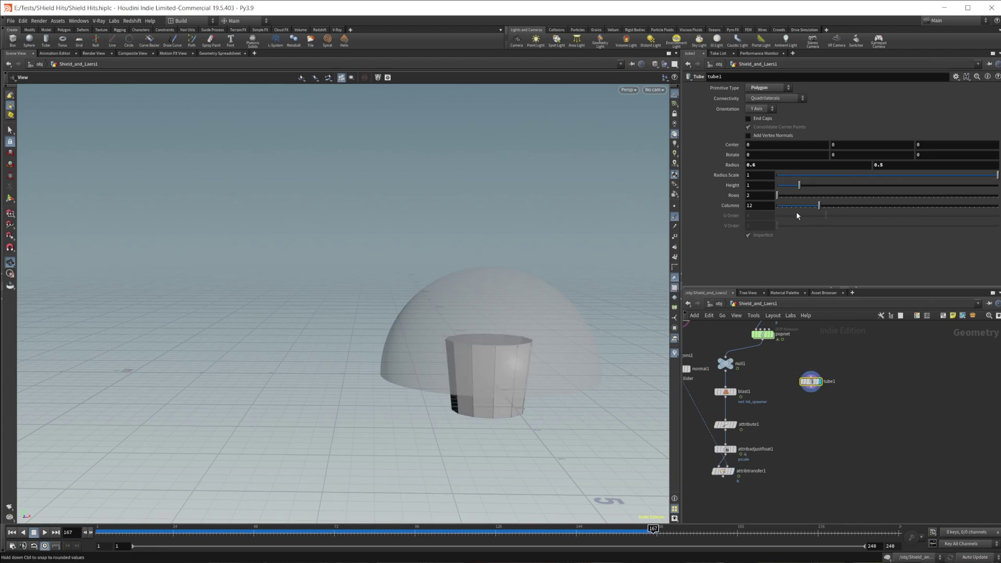
{"action": "left_click_drag", "start_coordinate": [796, 188], "coordinate": [776, 186]}
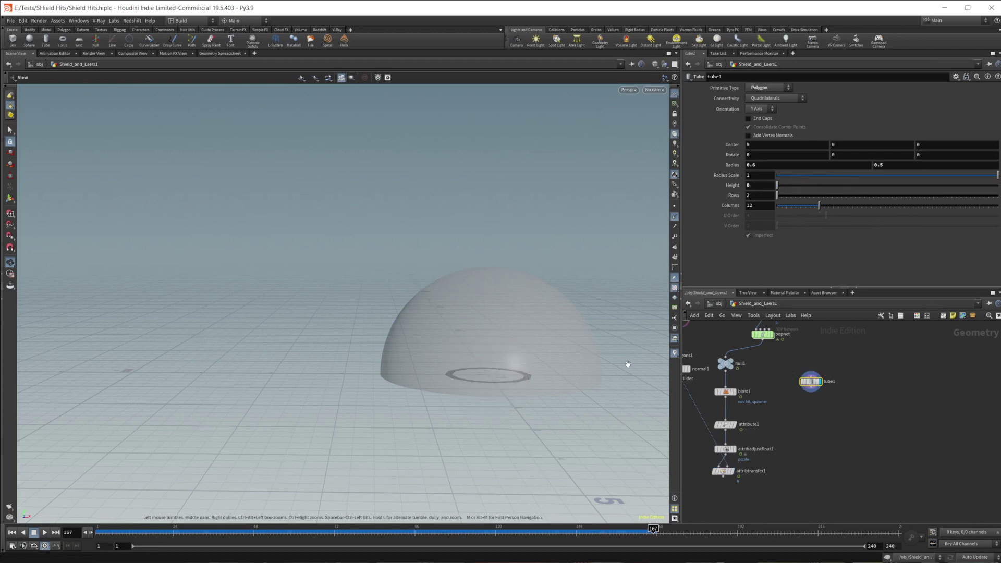
{"action": "scroll", "coordinate": [478, 389], "scroll_direction": "up", "scroll_amount": 5}
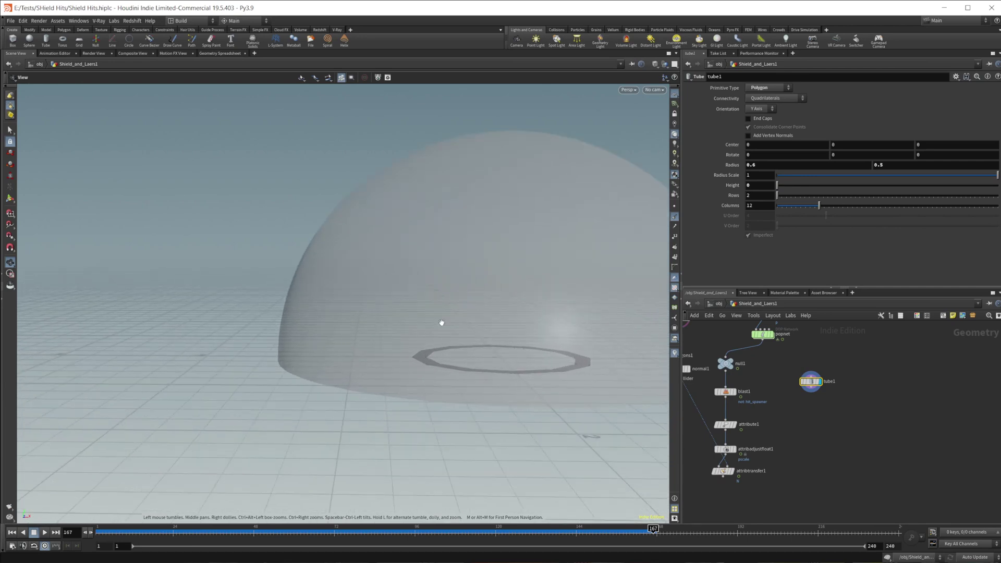
{"action": "scroll", "coordinate": [538, 367], "scroll_direction": "up", "scroll_amount": 4}
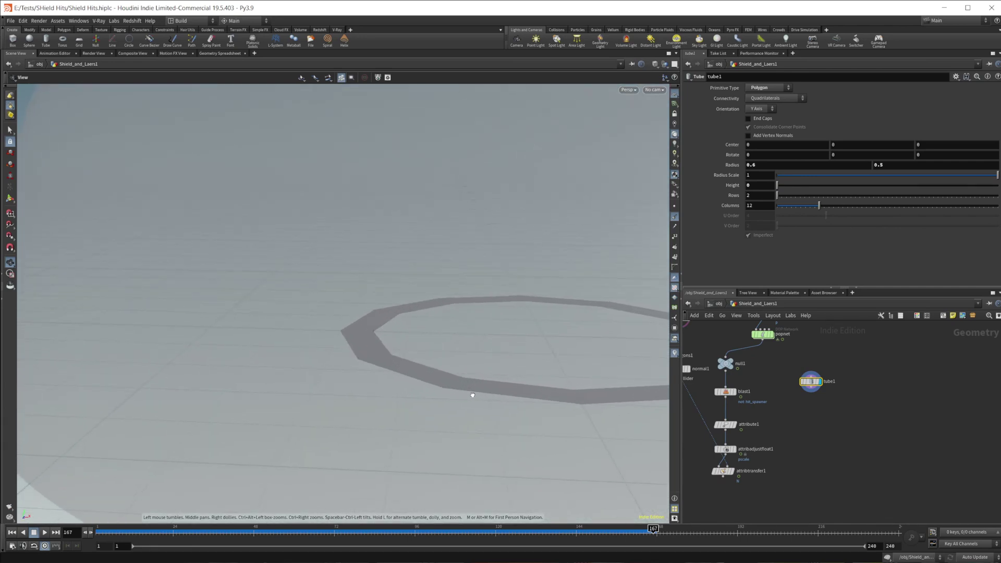
Turn off clip1's template display and set tube1's Columns to 50
{"action": "middle_click_drag", "start_coordinate": [852, 364], "coordinate": [892, 426]}
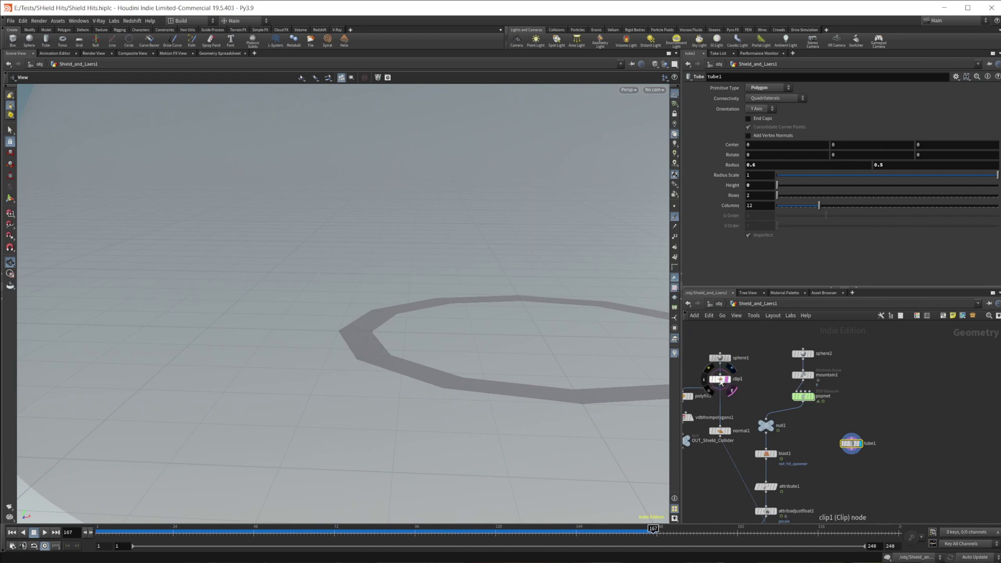
{"action": "left_click", "coordinate": [730, 391]}
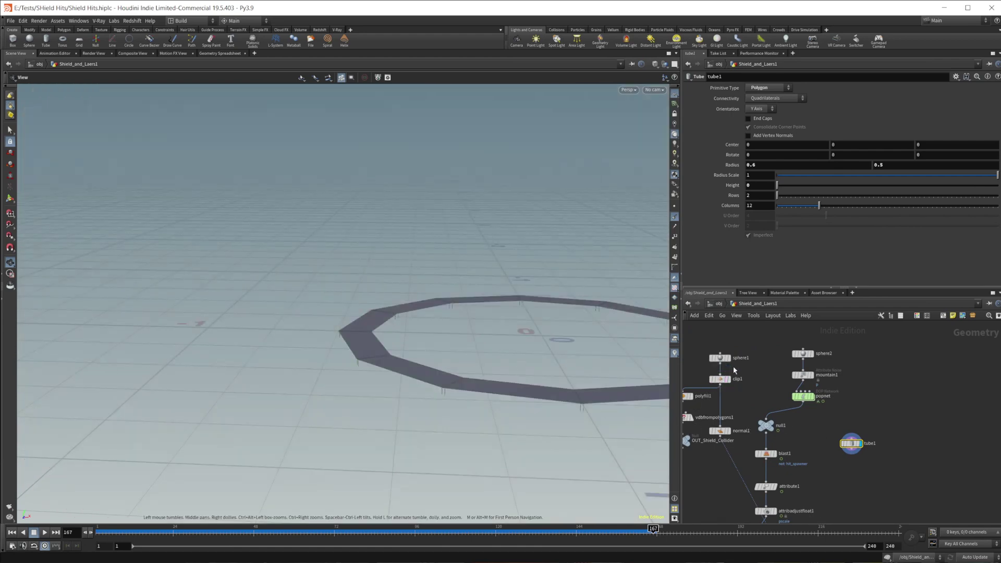
{"action": "double_click", "coordinate": [772, 206]}
{"action": "type", "text": "50"}
{"action": "key", "text": "Return"}
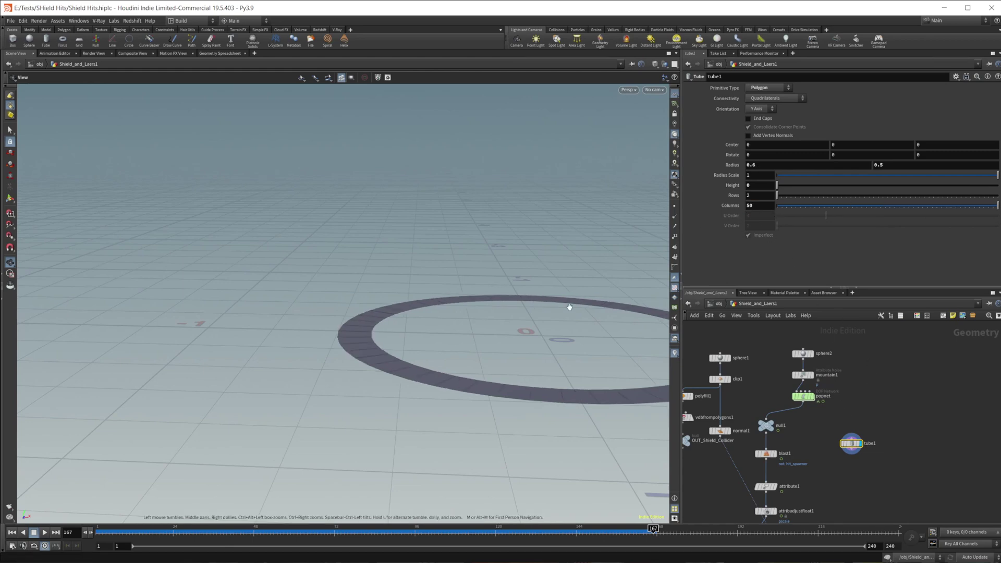
{"action": "right_click_drag", "start_coordinate": [570, 309], "coordinate": [480, 366]}
{"action": "middle_click_drag", "start_coordinate": [553, 327], "coordinate": [518, 346]}
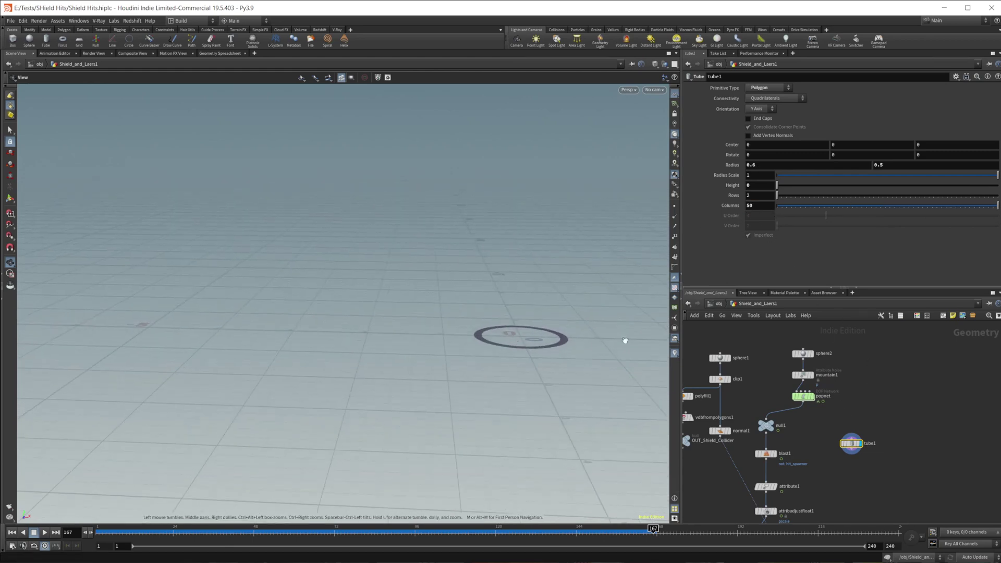
Add a Copy to Points node with tube1 as the source geometry and attribtransfer1 as the target points, and display it
{"action": "middle_click_drag", "start_coordinate": [856, 483], "coordinate": [852, 408]}
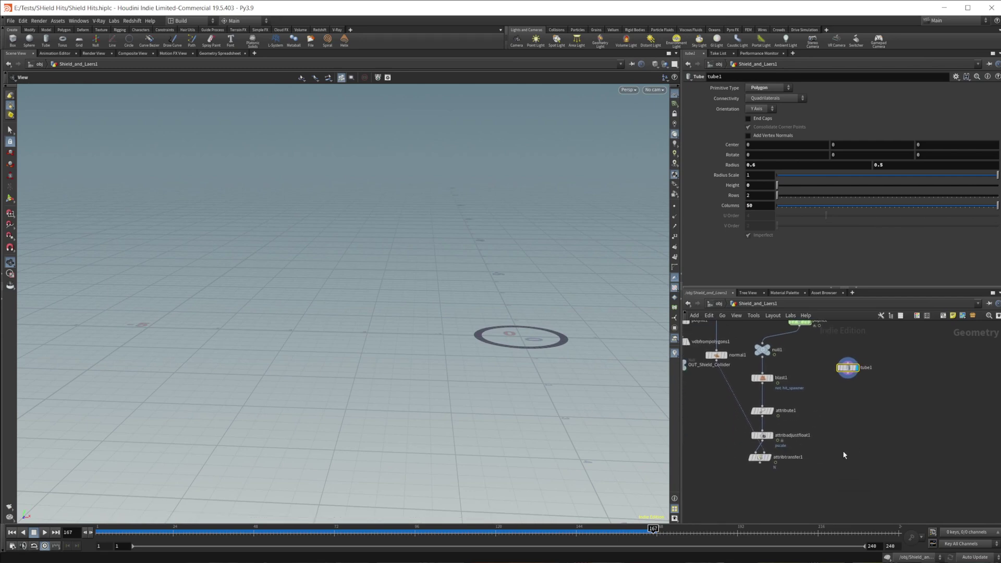
{"action": "key", "text": "Tab"}
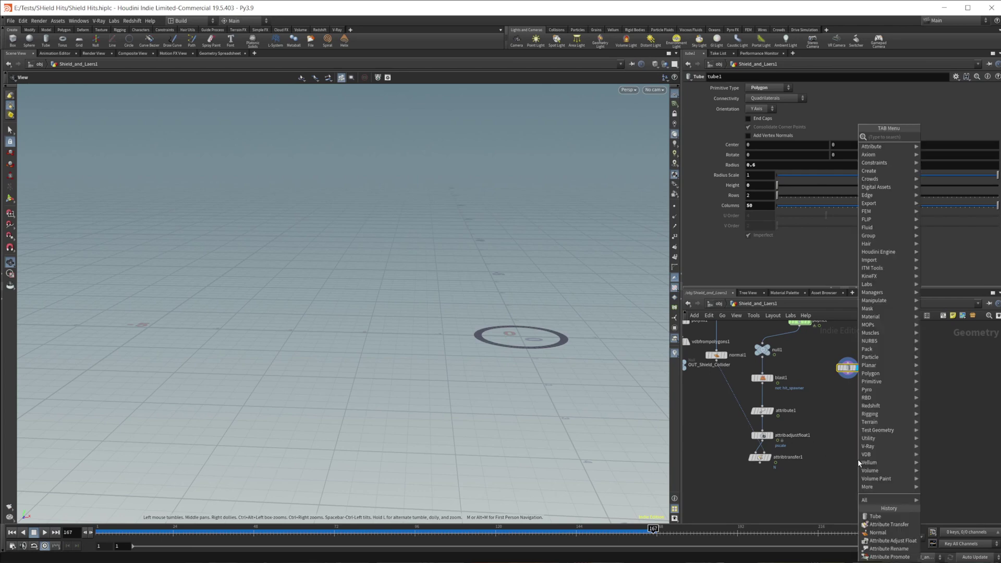
{"action": "type", "text": "copy to"}
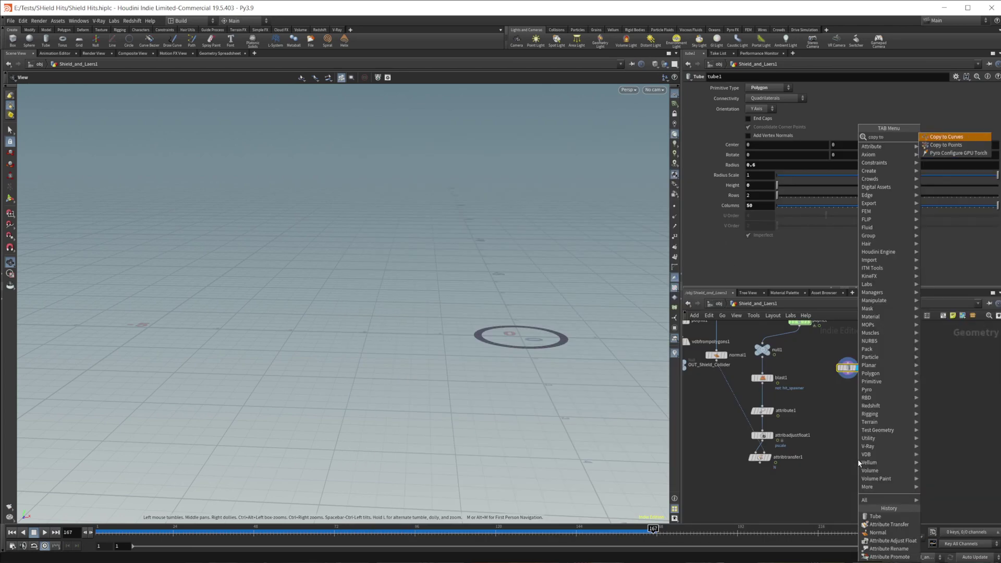
{"action": "key", "text": "Down"}
{"action": "key", "text": "Return"}
{"action": "left_click", "coordinate": [859, 463]}
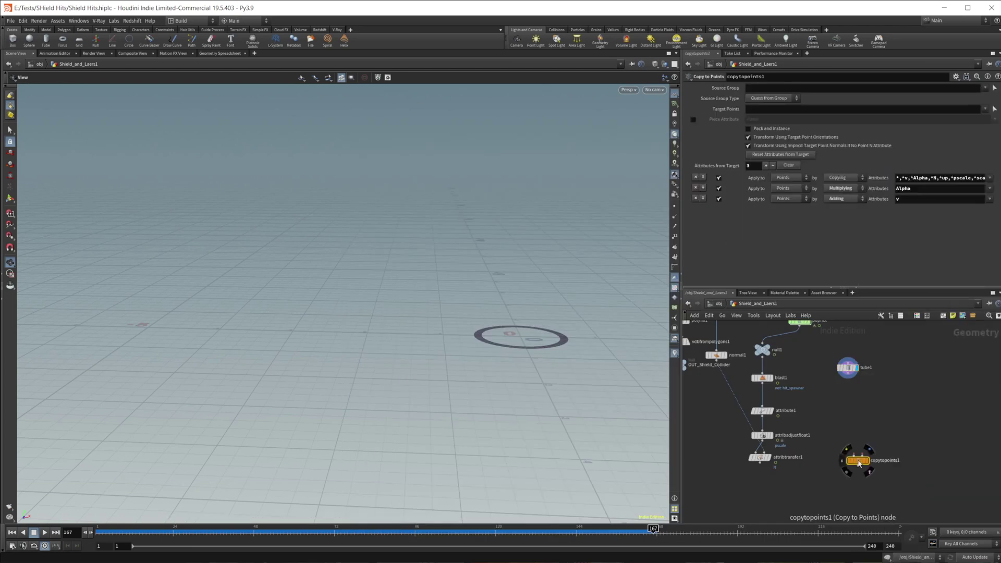
{"action": "left_click_drag", "start_coordinate": [760, 464], "coordinate": [848, 479]}
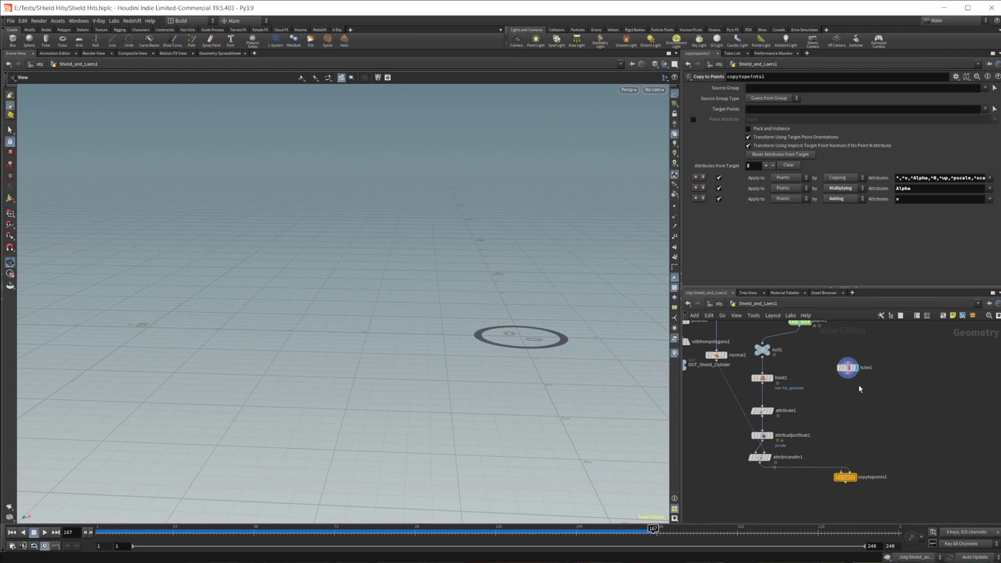
{"action": "left_click_drag", "start_coordinate": [848, 379], "coordinate": [840, 471]}
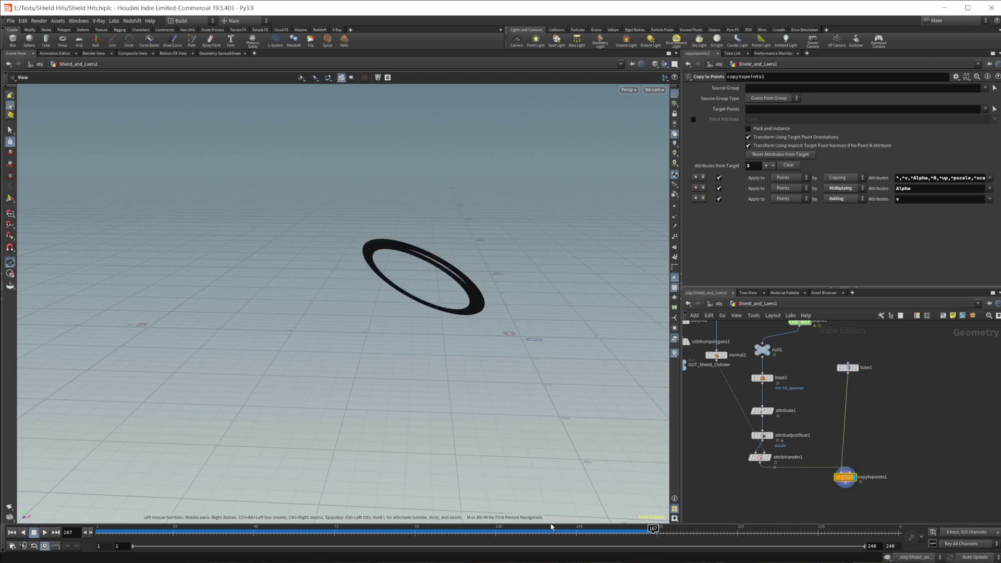
Go to frame 132 and template clip1 to compare the copied ring's orientation with the dome surface
{"action": "left_click_drag", "start_coordinate": [552, 530], "coordinate": [536, 531]}
{"action": "middle_click_drag", "start_coordinate": [778, 335], "coordinate": [767, 427]}
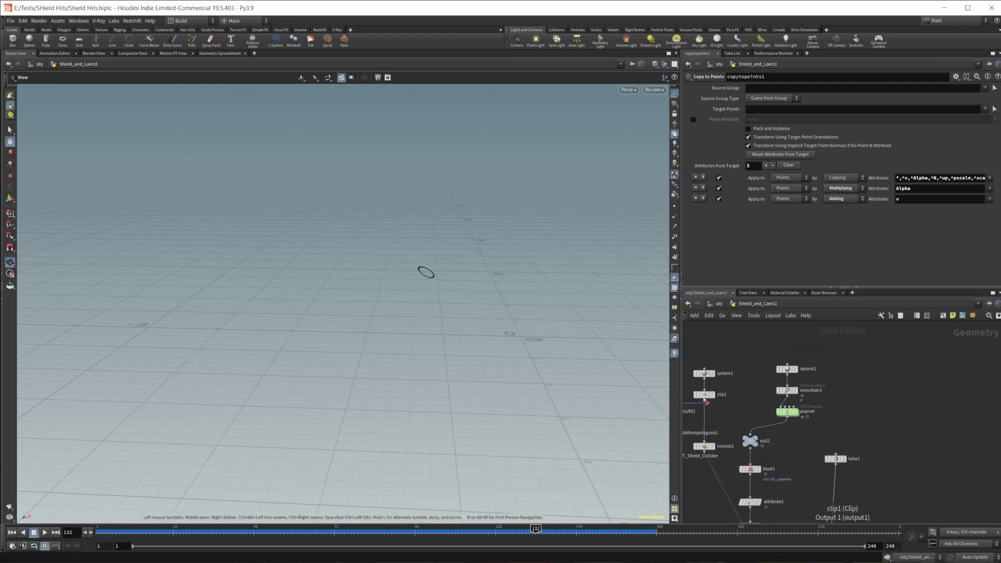
{"action": "left_click", "coordinate": [715, 407]}
{"action": "right_click_drag", "start_coordinate": [404, 268], "coordinate": [543, 297]}
{"action": "middle_click_drag", "start_coordinate": [543, 297], "coordinate": [495, 291]}
{"action": "scroll", "coordinate": [872, 418], "scroll_direction": "up", "scroll_amount": 3}
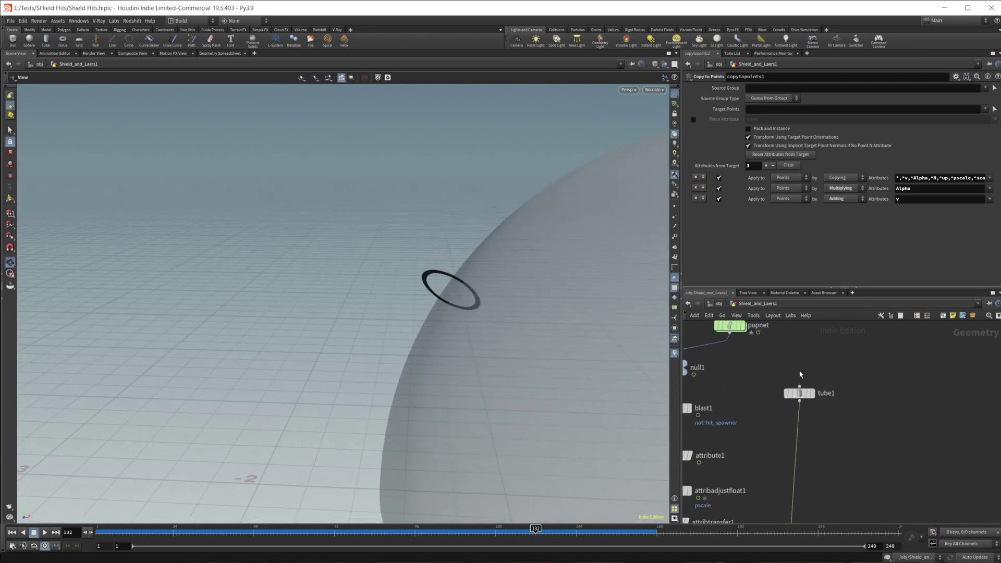
Set tube1's Orientation to Z Axis
{"action": "left_click", "coordinate": [799, 393]}
{"action": "left_click", "coordinate": [770, 111]}
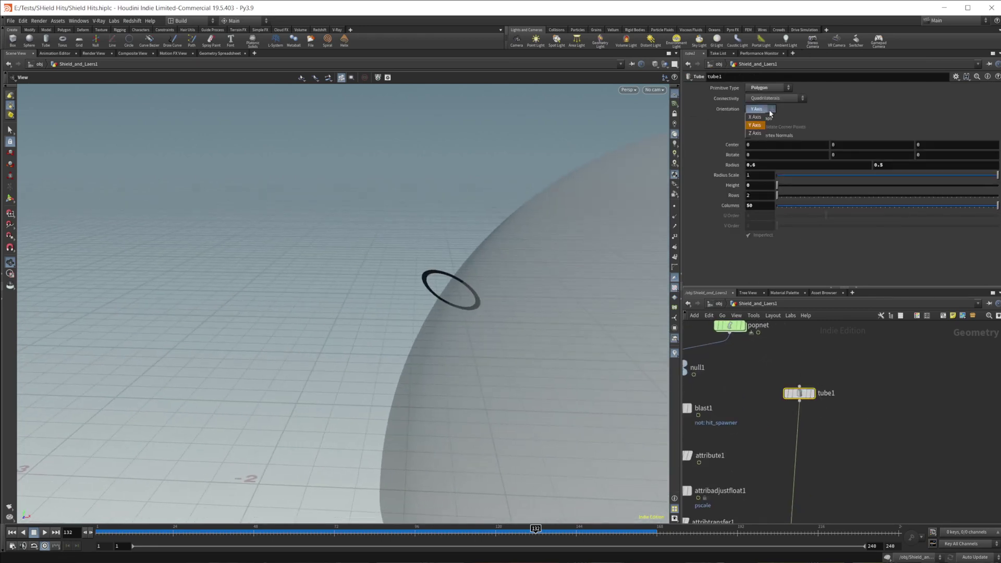
{"action": "left_click", "coordinate": [755, 133]}
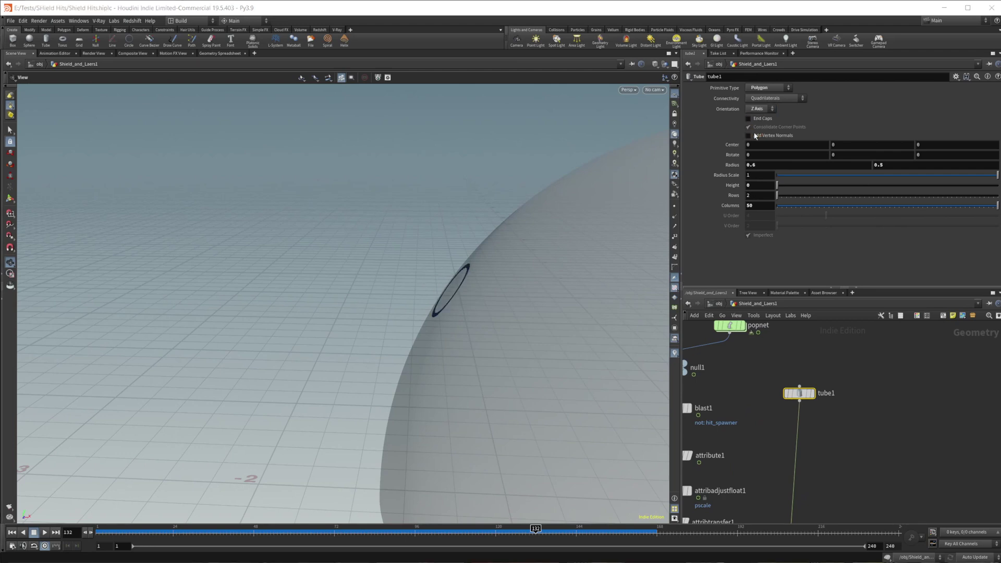
Inspect how the ring sits on the dome's surface and scrub the timeline to frame 119
{"action": "mouse_move", "coordinate": [463, 288]}
{"action": "left_mouse_down"}
{"action": "mouse_move", "coordinate": [438, 296]}
{"action": "mouse_move", "coordinate": [471, 288]}
{"action": "left_mouse_up"}
{"action": "right_click_drag", "start_coordinate": [471, 288], "coordinate": [502, 299]}
{"action": "mouse_move", "coordinate": [503, 299]}
{"action": "left_mouse_down"}
{"action": "mouse_move", "coordinate": [472, 301]}
{"action": "mouse_move", "coordinate": [453, 277]}
{"action": "mouse_move", "coordinate": [489, 313]}
{"action": "left_mouse_up"}
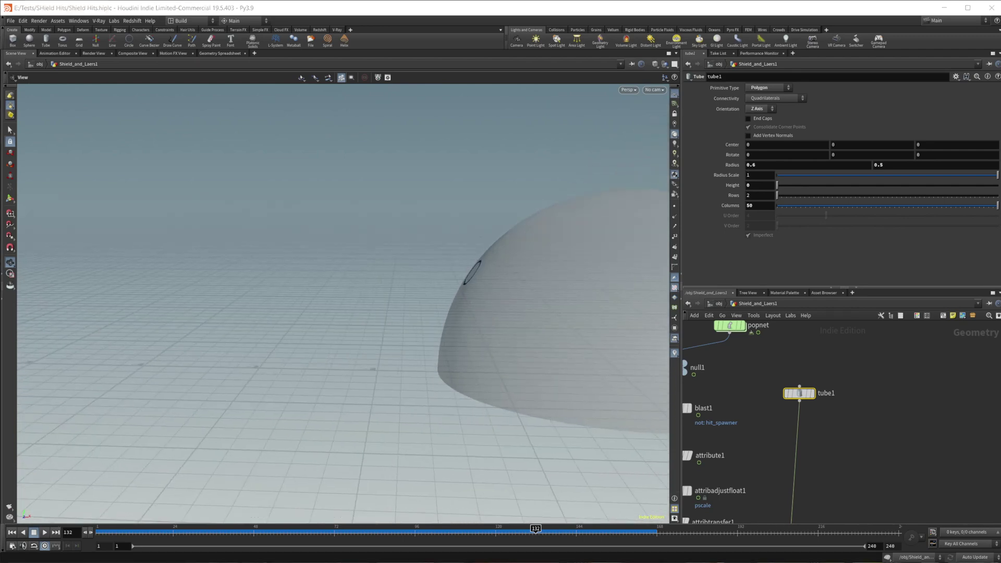
{"action": "mouse_move", "coordinate": [511, 533]}
{"action": "left_mouse_down"}
{"action": "mouse_move", "coordinate": [449, 533]}
{"action": "mouse_move", "coordinate": [491, 533]}
{"action": "left_mouse_up"}
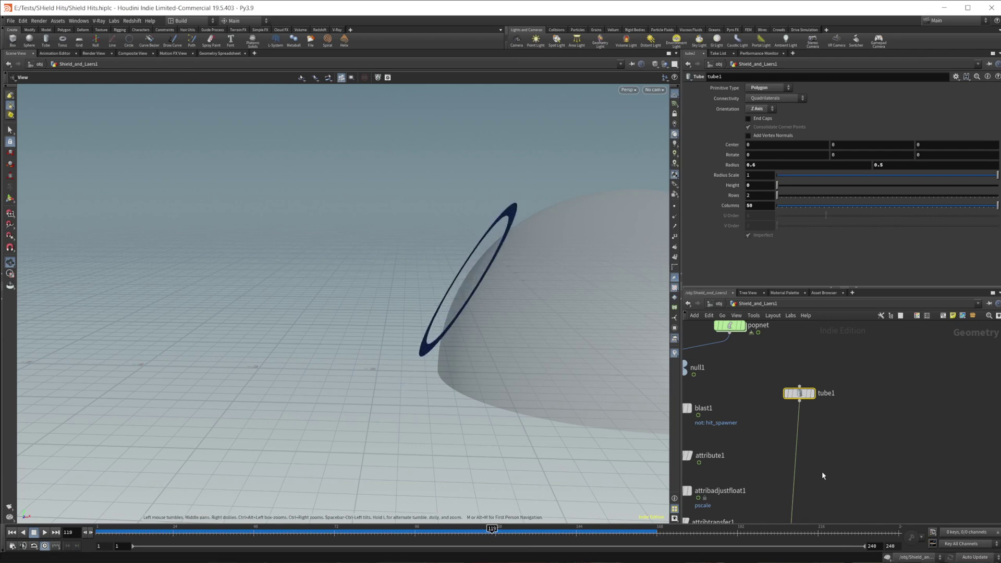
Insert a Transform node on the wire between tube1 and the Copy to Points node
{"action": "key", "text": "Tab"}
{"action": "type", "text": "tran"}
{"action": "key", "text": "Return"}
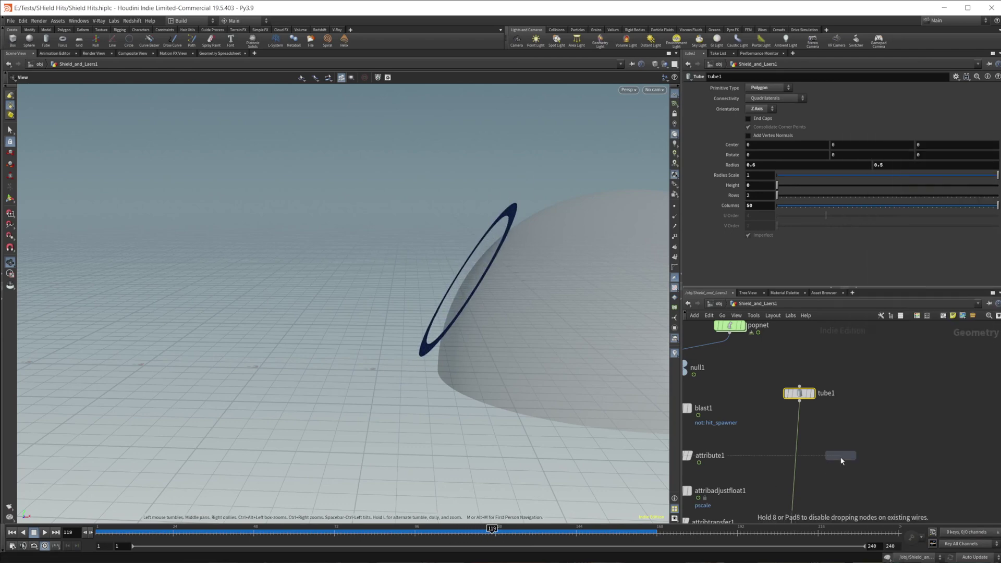
{"action": "left_click", "coordinate": [840, 461]}
{"action": "left_click_drag", "start_coordinate": [840, 460], "coordinate": [795, 451]}
Set transform1's Uniform Scale to 0.11, judging the copied rings' size on the dome at frame 129
{"action": "left_click_drag", "start_coordinate": [802, 163], "coordinate": [778, 170]}
{"action": "left_click_drag", "start_coordinate": [525, 286], "coordinate": [588, 290]}
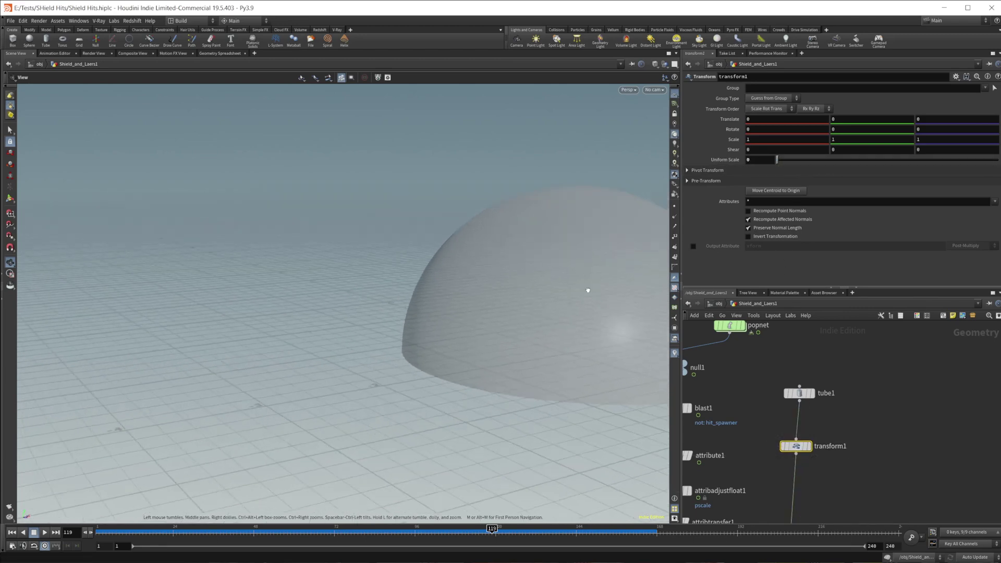
{"action": "middle_click", "coordinate": [765, 160]}
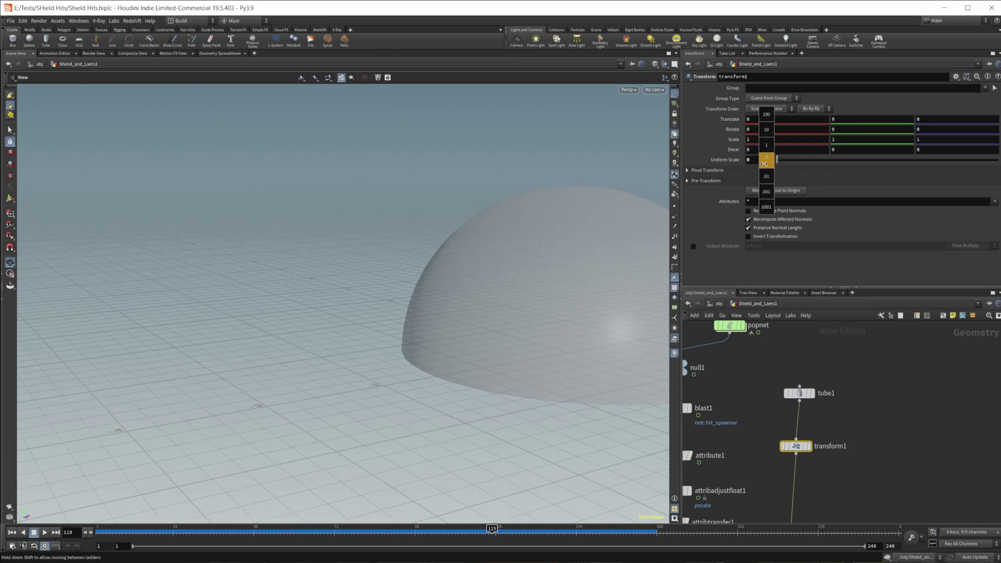
{"action": "mouse_move", "coordinate": [771, 167]}
{"action": "middle_mouse_down"}
{"action": "mouse_move", "coordinate": [779, 160]}
{"action": "mouse_move", "coordinate": [778, 180]}
{"action": "middle_mouse_up"}
{"action": "scroll", "coordinate": [594, 275], "scroll_direction": "up", "scroll_amount": 5}
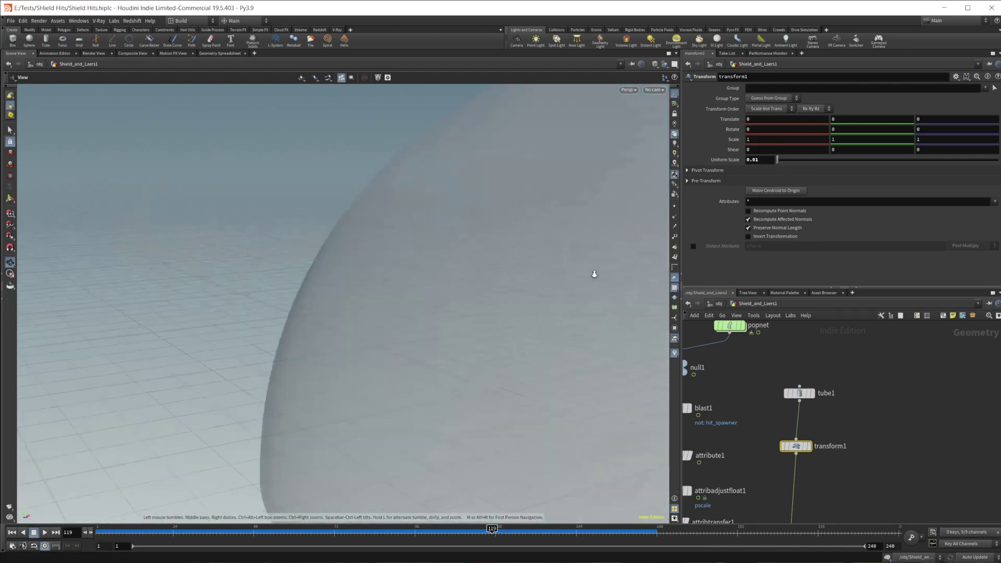
{"action": "mouse_move", "coordinate": [492, 528]}
{"action": "left_mouse_down"}
{"action": "mouse_move", "coordinate": [534, 528]}
{"action": "mouse_move", "coordinate": [526, 528]}
{"action": "left_mouse_up"}
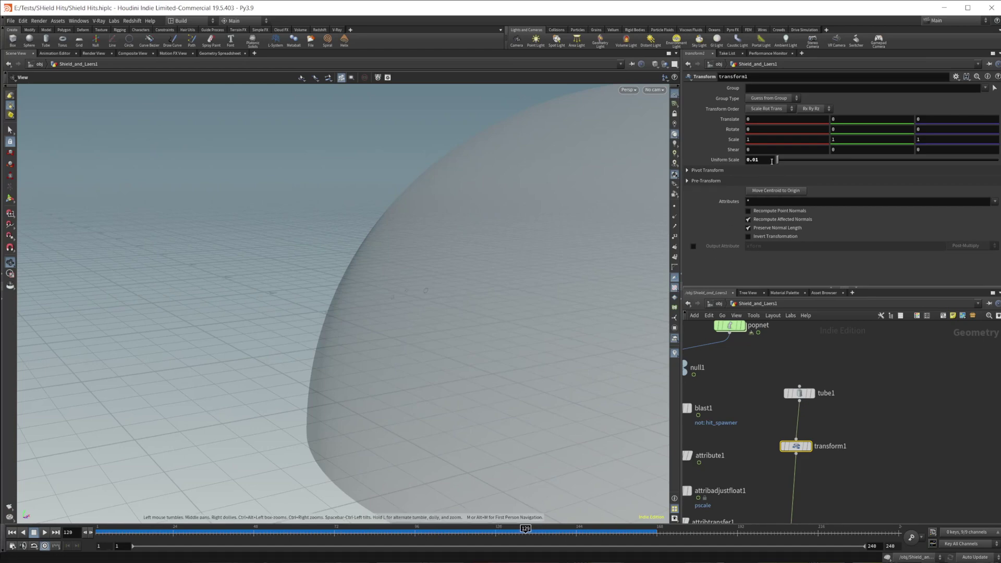
{"action": "middle_click_drag", "start_coordinate": [771, 162], "coordinate": [815, 178]}
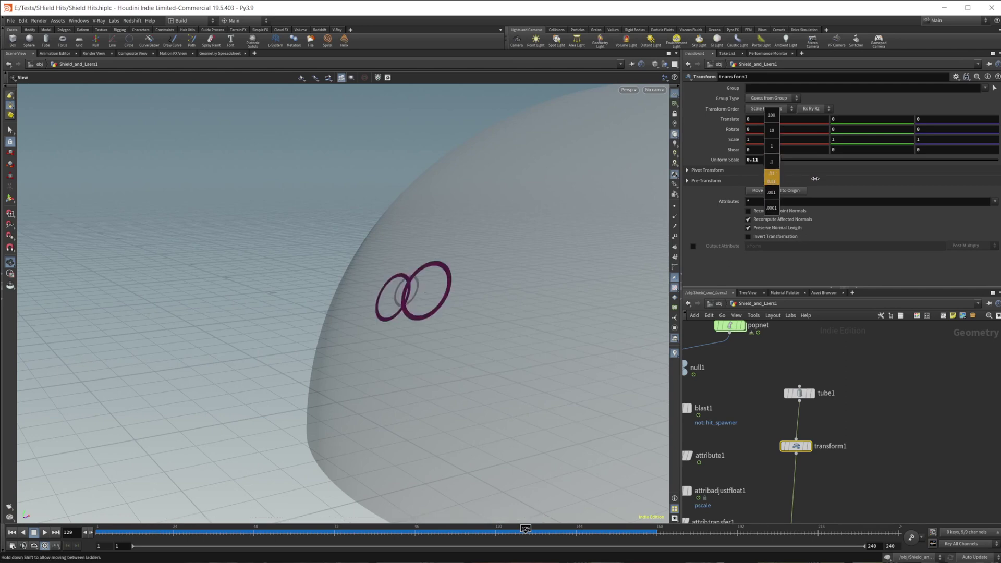
Go to frame 197 and examine the scaled ring's size and fit on the dome's surface from several angles
{"action": "left_click_drag", "start_coordinate": [525, 531], "coordinate": [753, 505]}
{"action": "scroll", "coordinate": [474, 382], "scroll_direction": "down", "scroll_amount": 3}
{"action": "left_click_drag", "start_coordinate": [489, 358], "coordinate": [465, 362]}
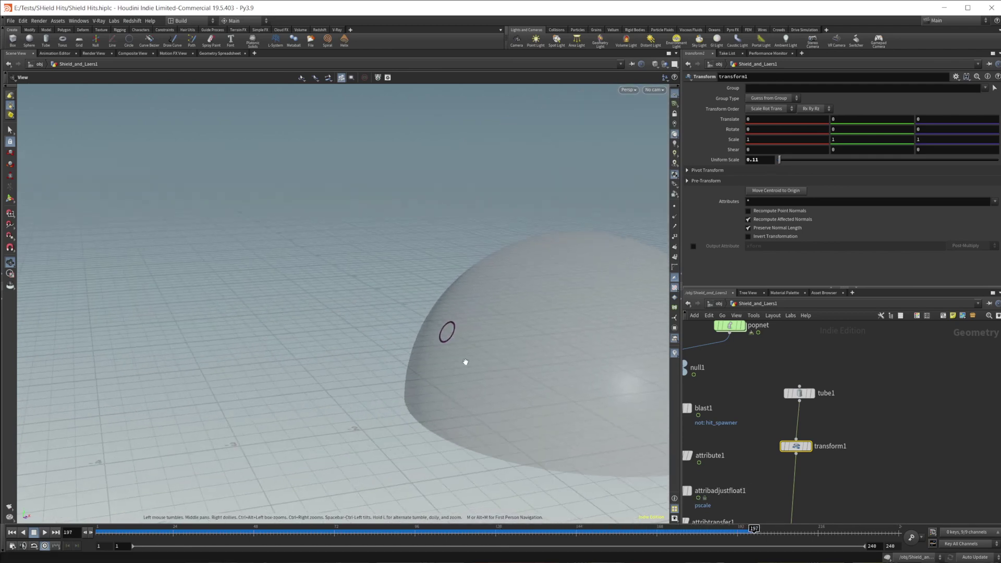
{"action": "middle_click_drag", "start_coordinate": [539, 370], "coordinate": [458, 359]}
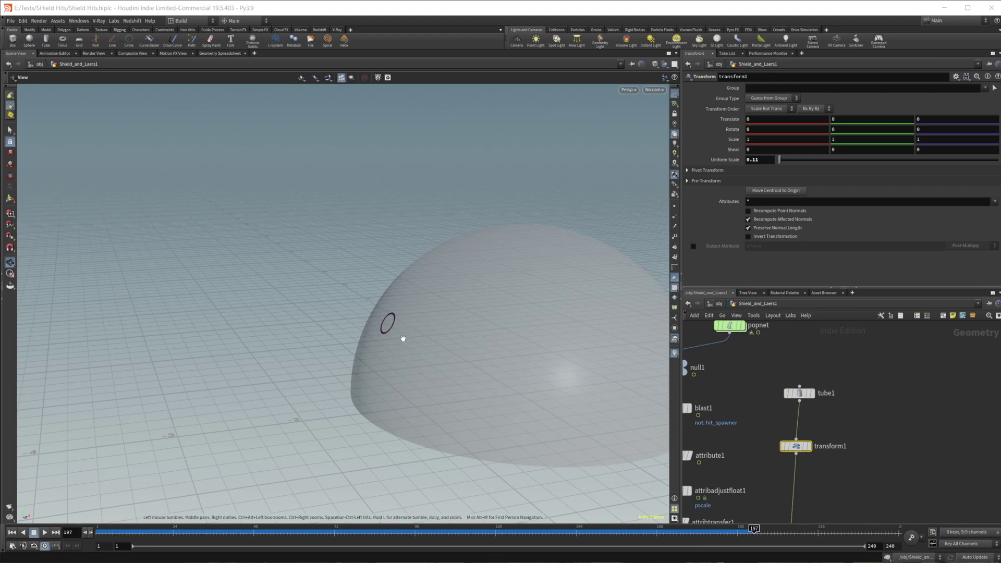
{"action": "right_click_drag", "start_coordinate": [409, 329], "coordinate": [476, 323]}
{"action": "left_click_drag", "start_coordinate": [375, 314], "coordinate": [413, 327]}
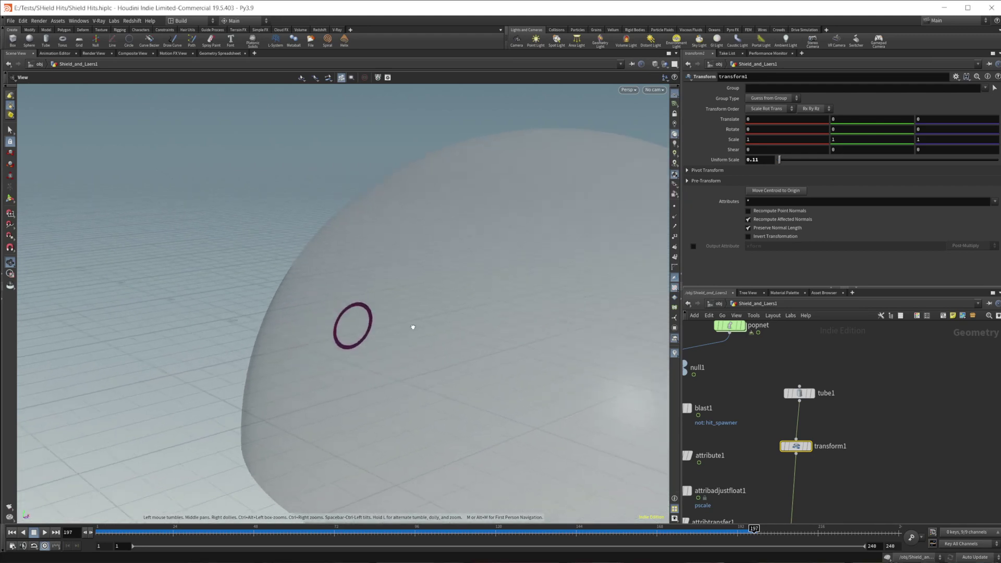
{"action": "scroll", "coordinate": [352, 309], "scroll_direction": "up", "scroll_amount": 1}
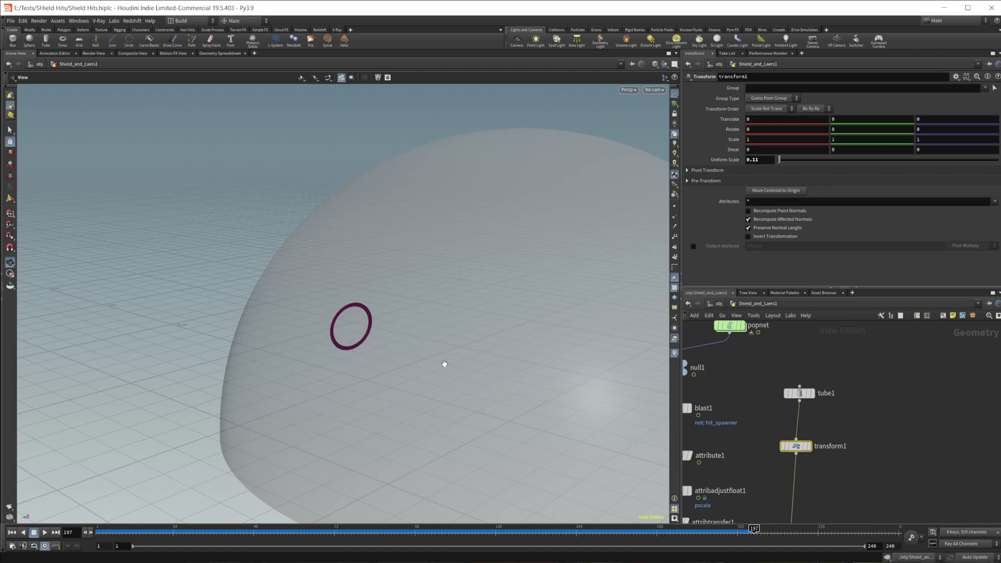
{"action": "left_click_drag", "start_coordinate": [495, 395], "coordinate": [411, 407]}
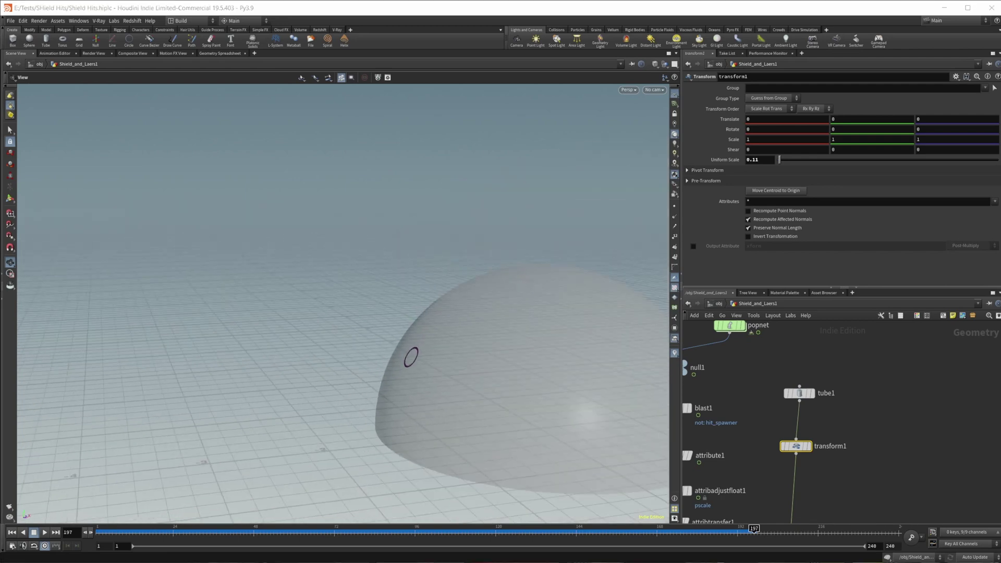